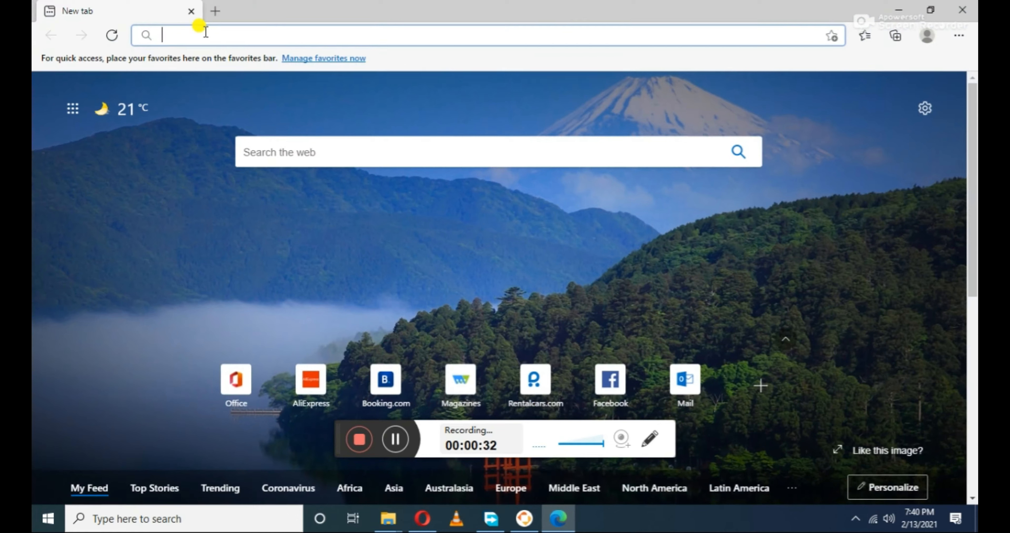
Step: Search the web for "buildbox" and open the Buildbox download page from the results
{"action": "type", "text": "bui"}
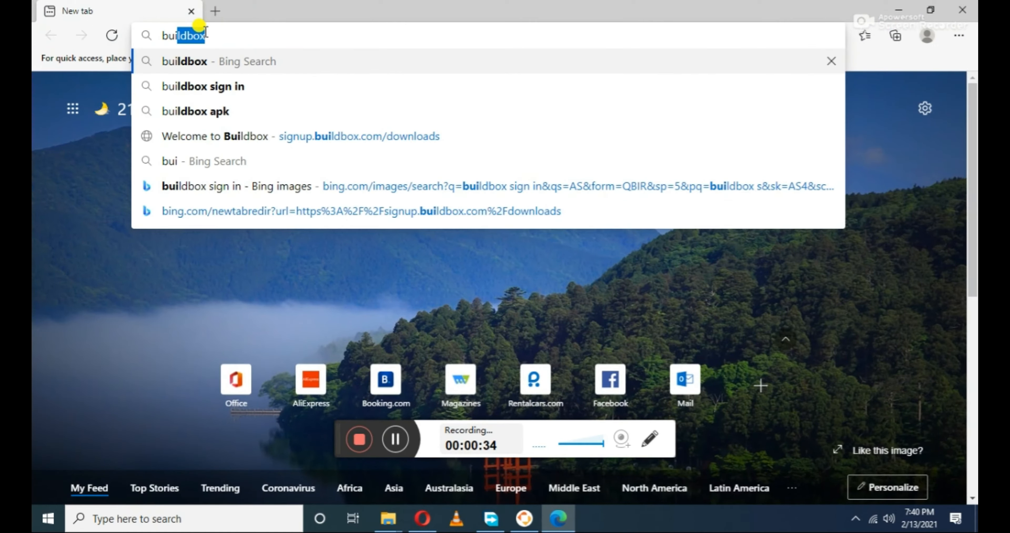
{"action": "type", "text": "ldbox"}
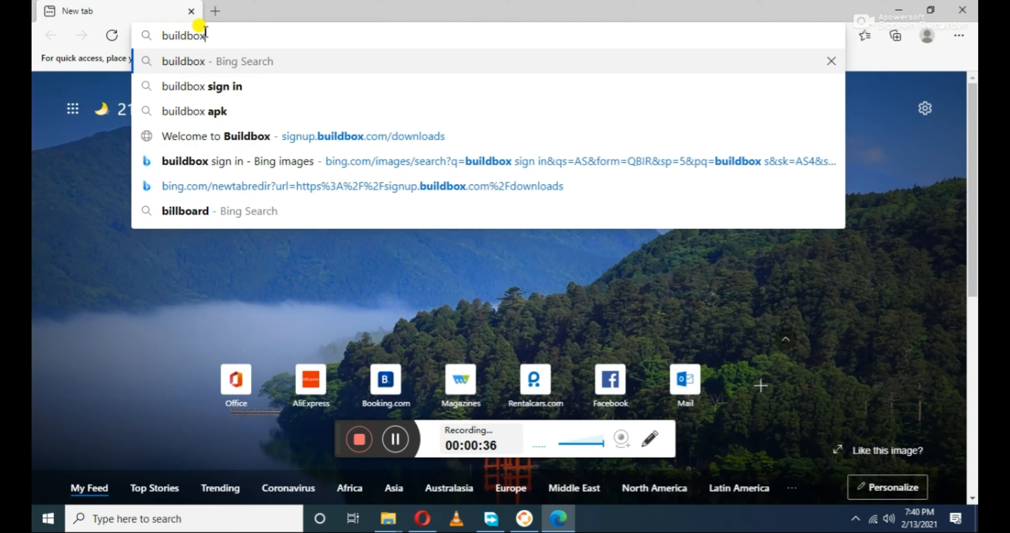
{"action": "key", "text": "Return"}
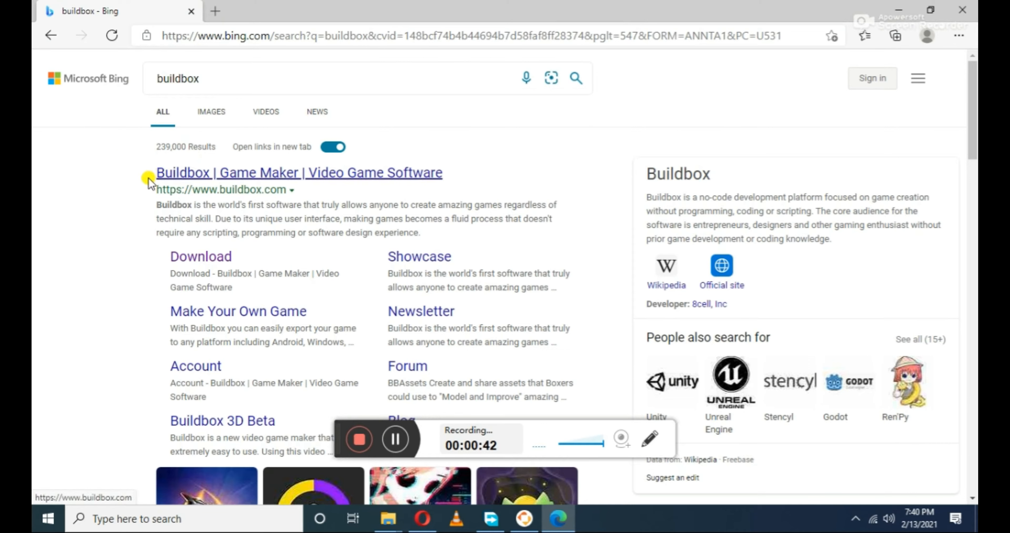
{"action": "left_click", "coordinate": [202, 258]}
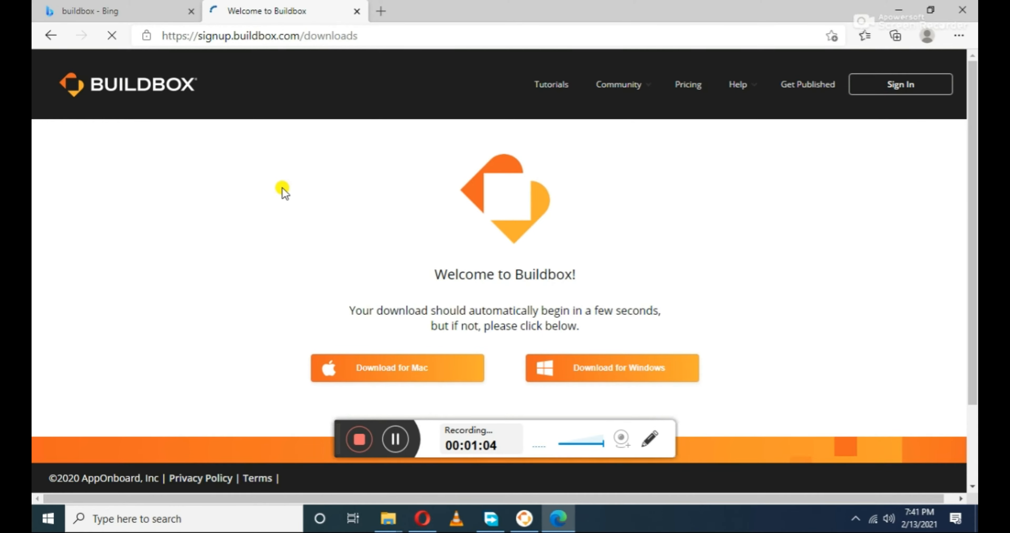
{"action": "left_click_drag", "start_coordinate": [337, 434], "coordinate": [589, 512]}
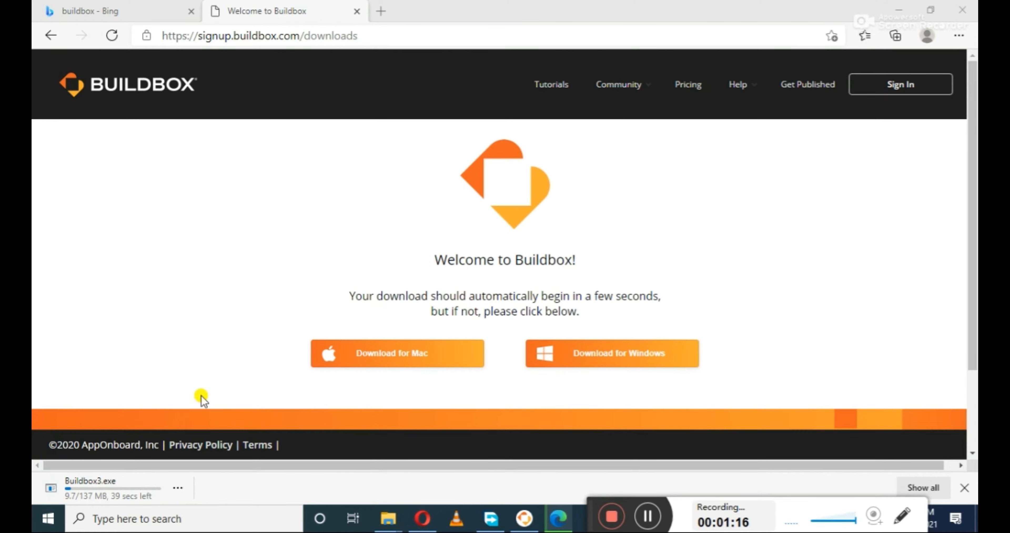
Step: Cancel the Buildbox3.exe download and minimize the browser window
{"action": "right_click", "coordinate": [120, 487]}
{"action": "left_click", "coordinate": [131, 468]}
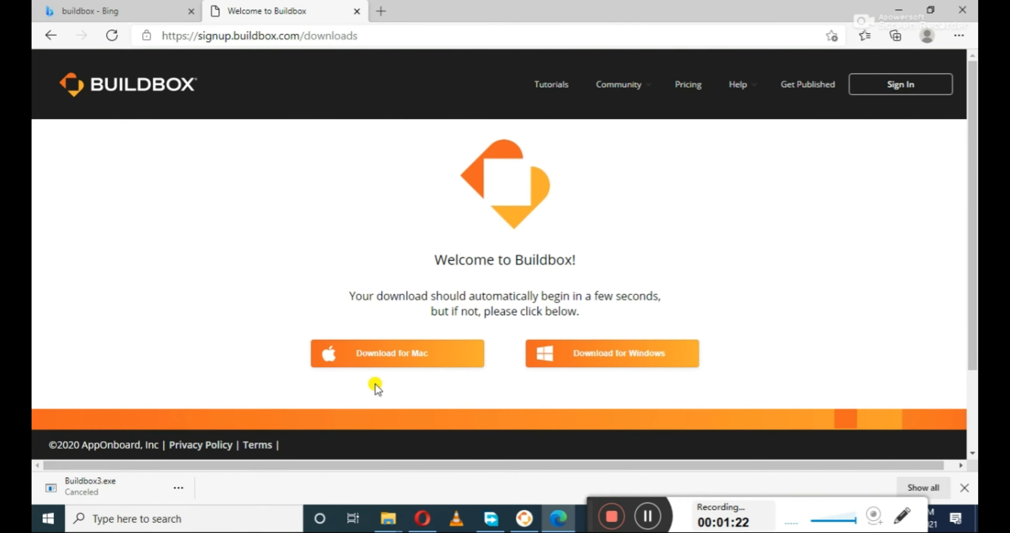
{"action": "left_click", "coordinate": [898, 10]}
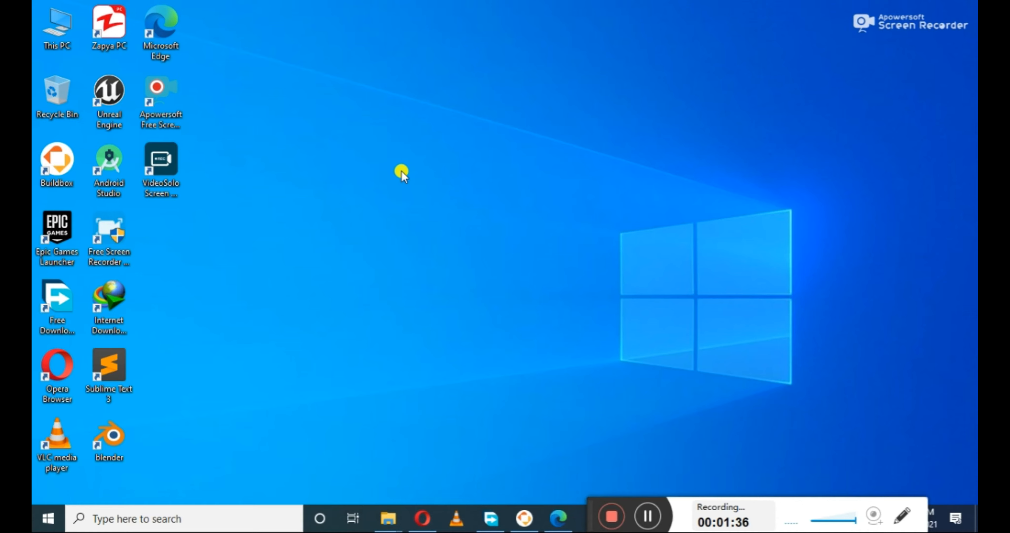
Step: Switch to Buildbox and create a project from the Flappy Box template, discarding the open project's unsaved changes
{"action": "left_click", "coordinate": [524, 518]}
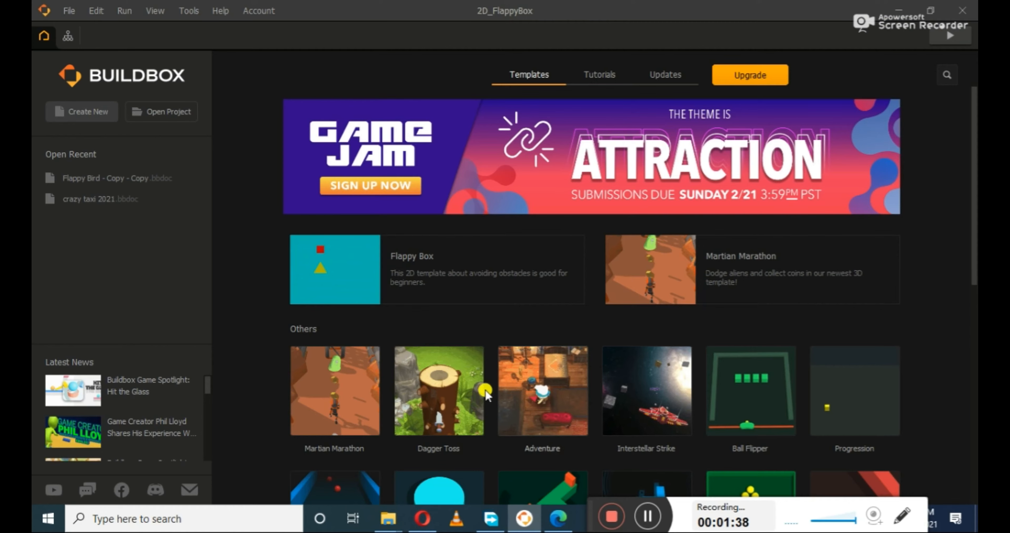
{"action": "scroll", "coordinate": [260, 242], "scroll_direction": "down", "scroll_amount": 10}
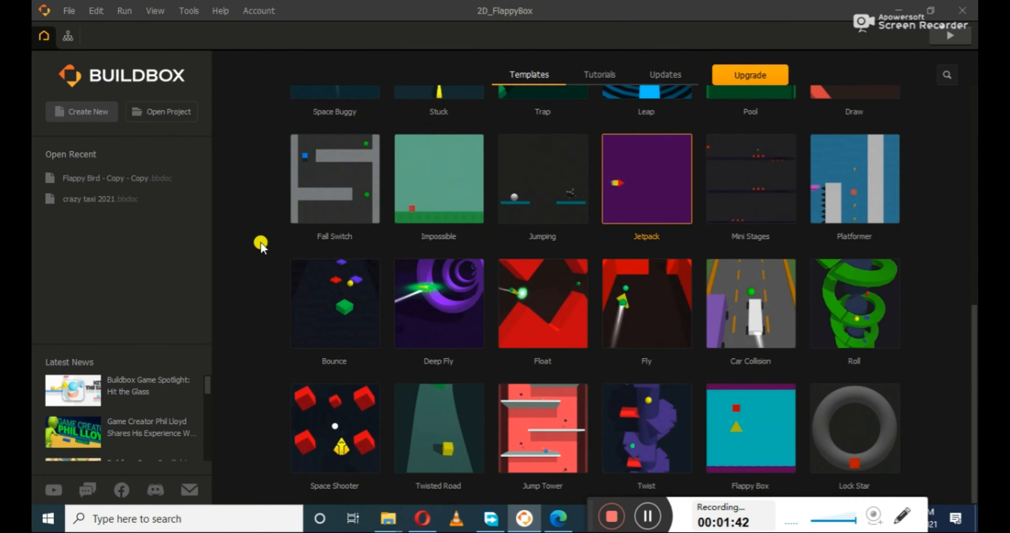
{"action": "scroll", "coordinate": [260, 242], "scroll_direction": "up", "scroll_amount": 10}
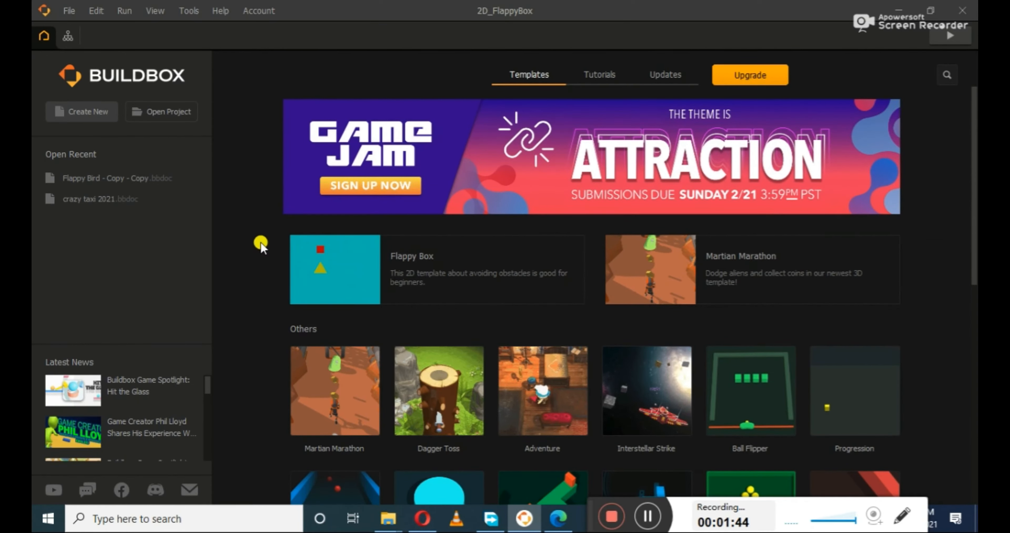
{"action": "scroll", "coordinate": [260, 242], "scroll_direction": "down", "scroll_amount": 5}
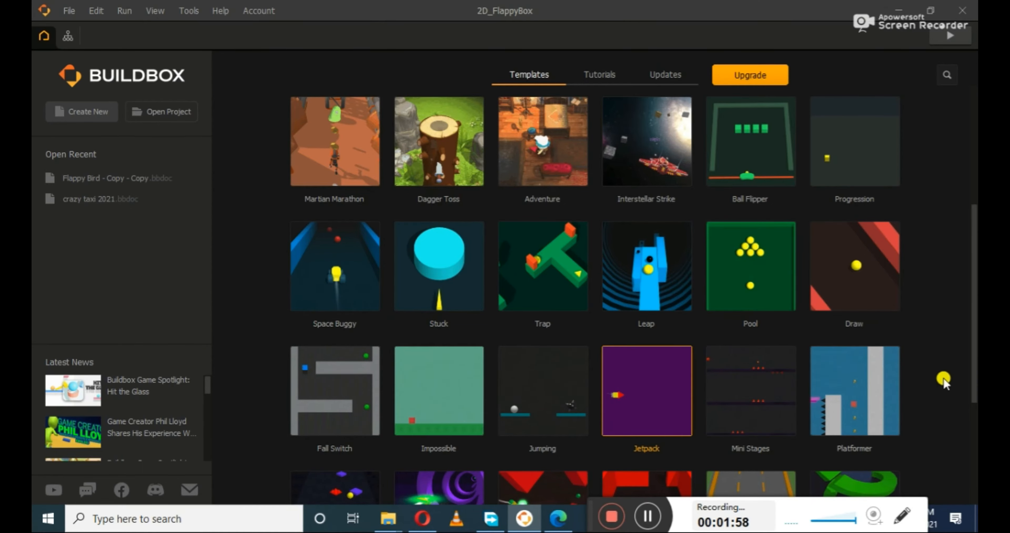
{"action": "scroll", "coordinate": [942, 378], "scroll_direction": "down", "scroll_amount": 5}
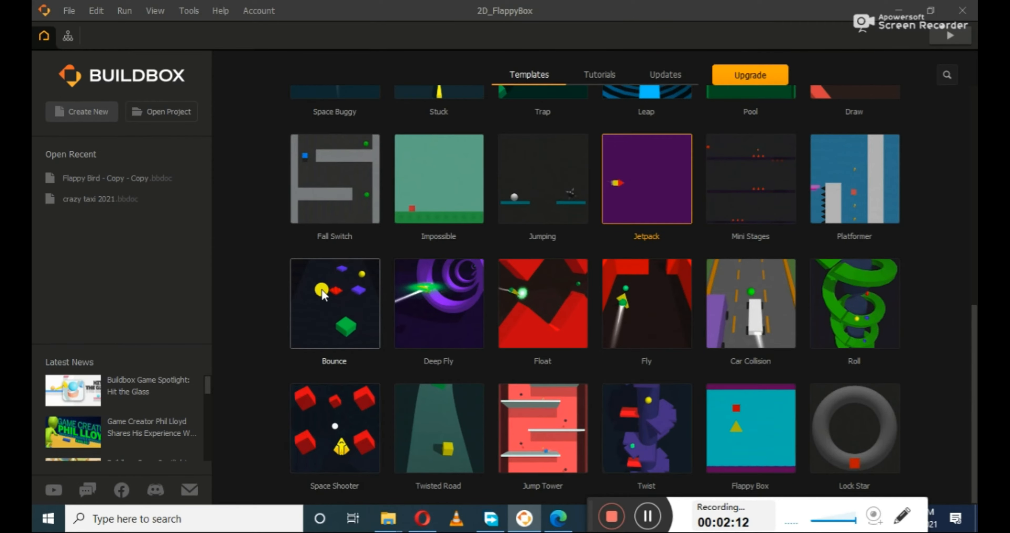
{"action": "scroll", "coordinate": [321, 292], "scroll_direction": "up", "scroll_amount": 9}
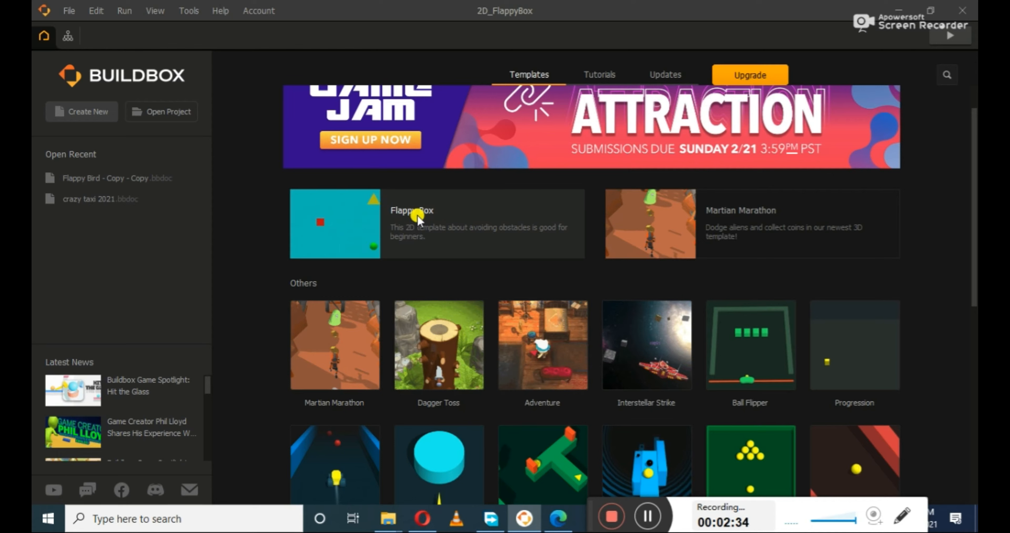
{"action": "left_click", "coordinate": [412, 206]}
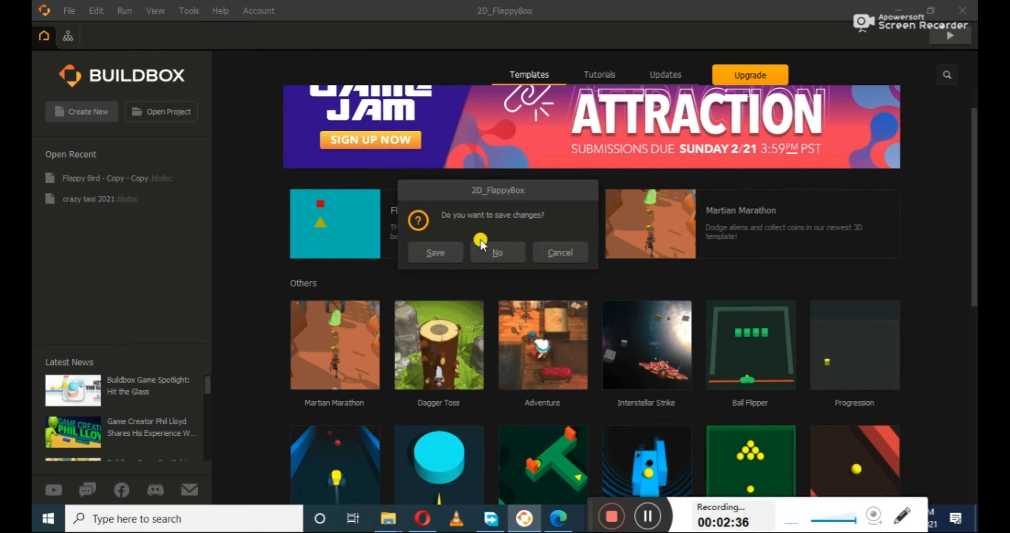
{"action": "left_click", "coordinate": [497, 251]}
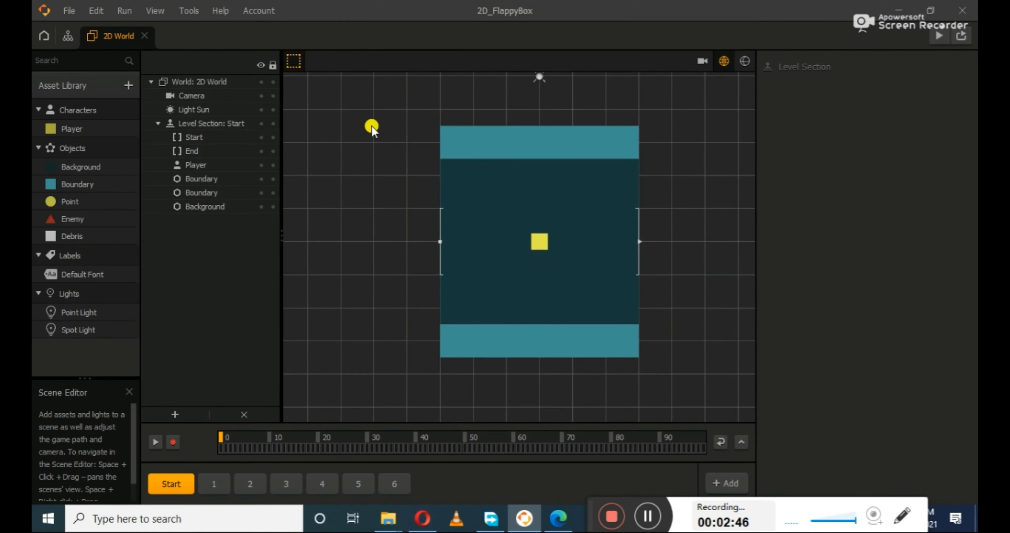
Step: Examine the Start scene's level borders, background, lower and upper boundaries, and player character
{"action": "scroll", "coordinate": [580, 244], "scroll_direction": "up", "scroll_amount": 5}
{"action": "scroll", "coordinate": [577, 245], "scroll_direction": "down", "scroll_amount": 5}
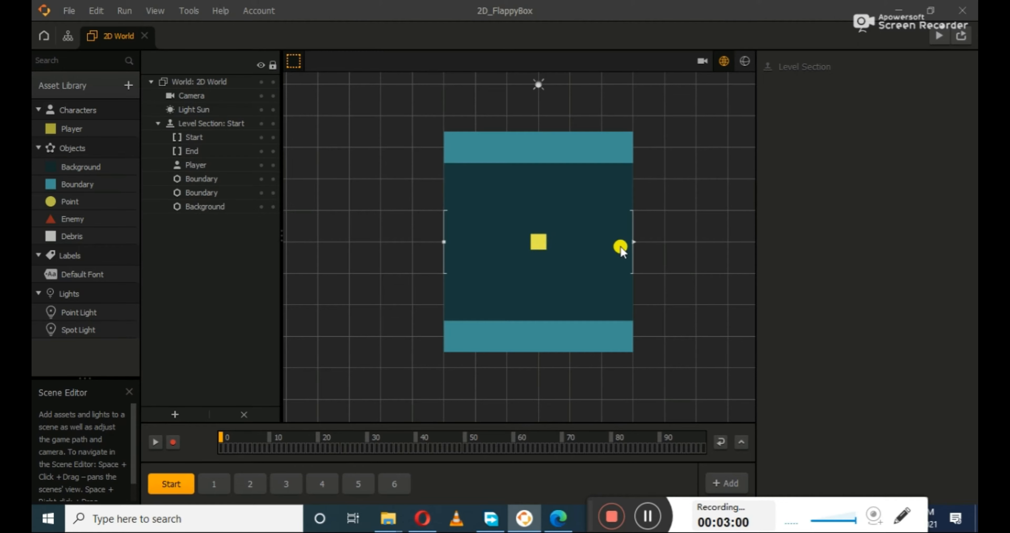
{"action": "left_click", "coordinate": [444, 242]}
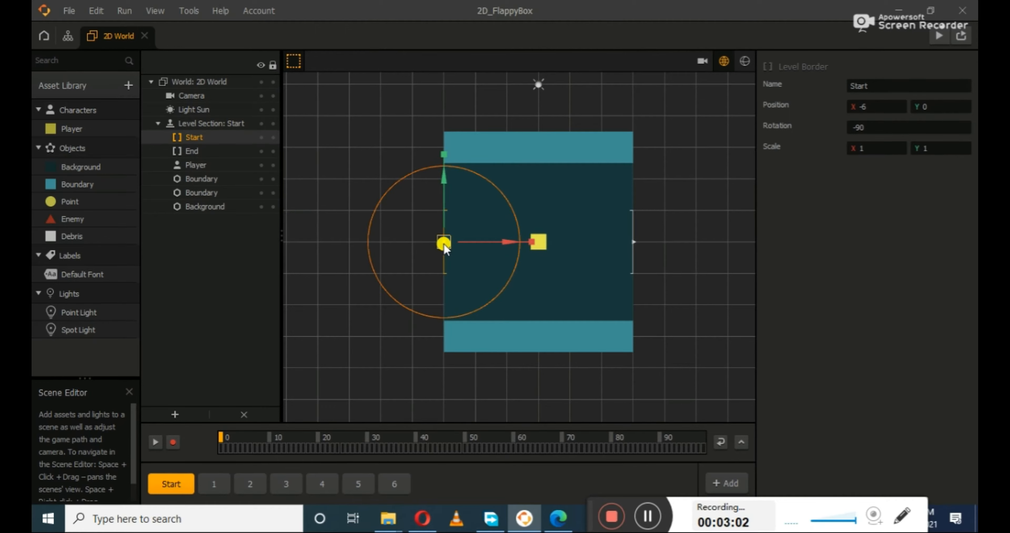
{"action": "left_click", "coordinate": [632, 244]}
{"action": "left_click", "coordinate": [693, 270]}
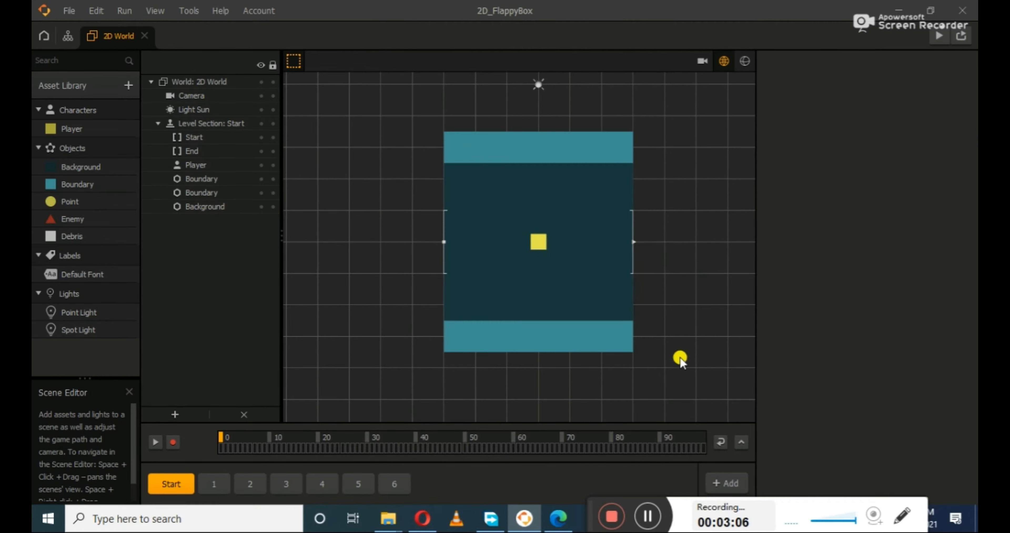
{"action": "left_click", "coordinate": [495, 295]}
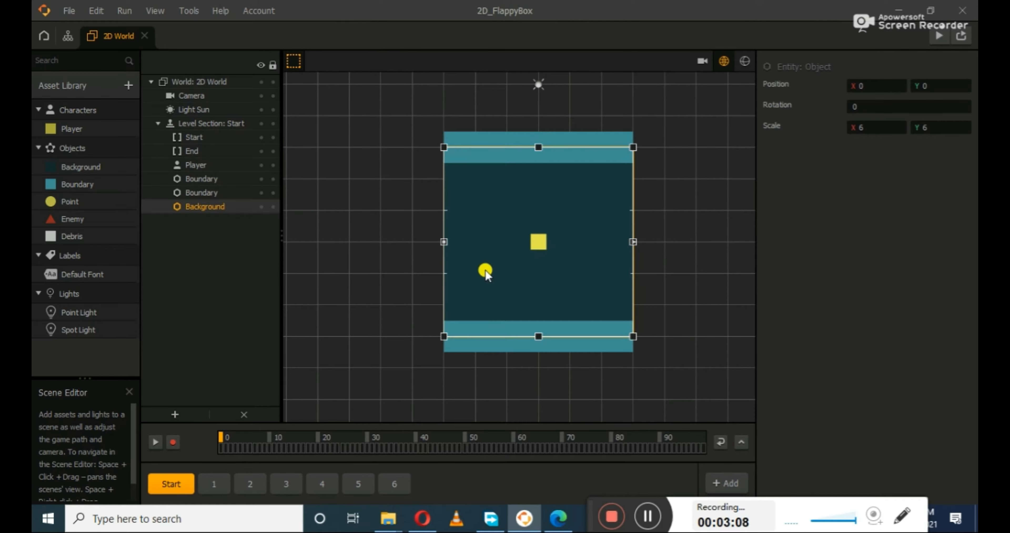
{"action": "left_click", "coordinate": [495, 343]}
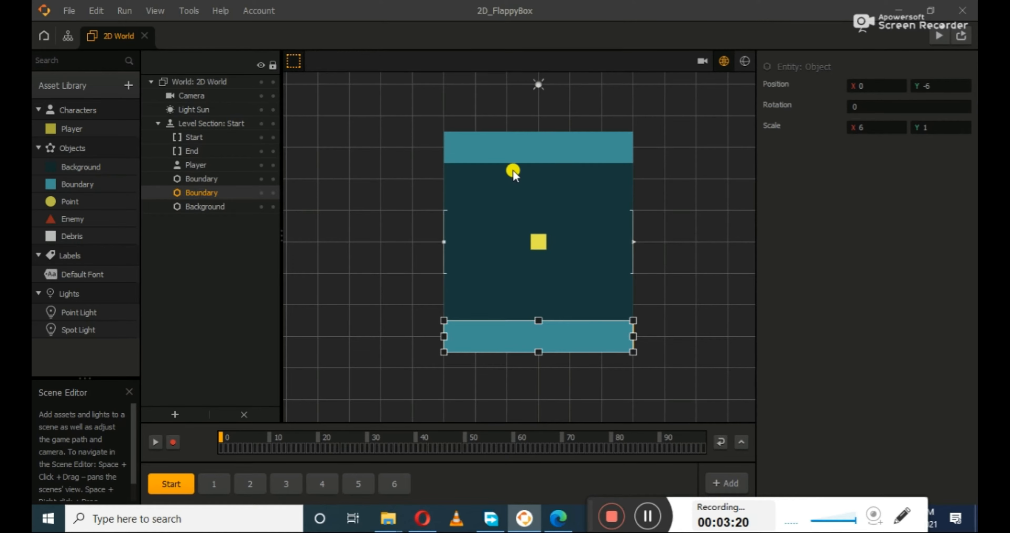
{"action": "left_click", "coordinate": [520, 148]}
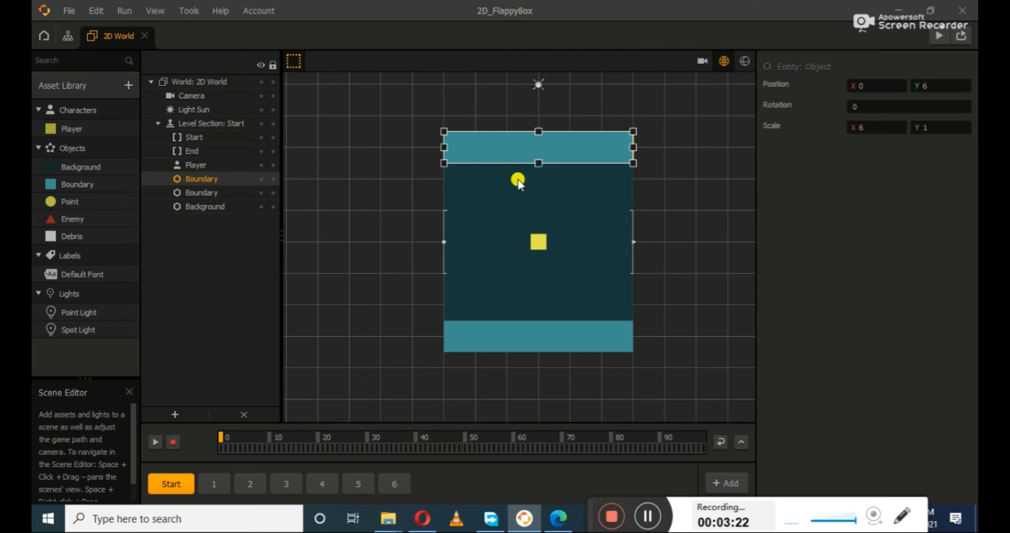
{"action": "left_click", "coordinate": [368, 208]}
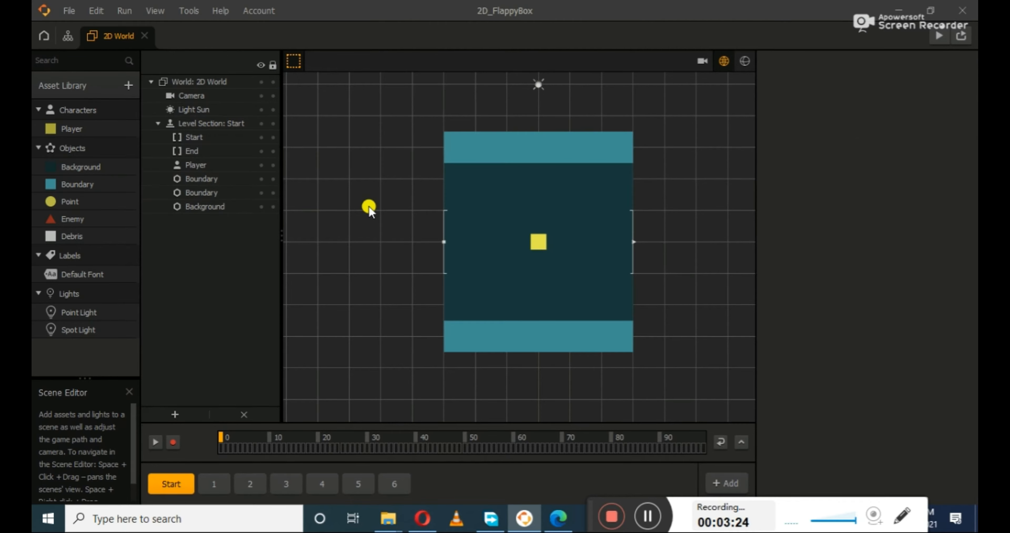
{"action": "left_click", "coordinate": [540, 241]}
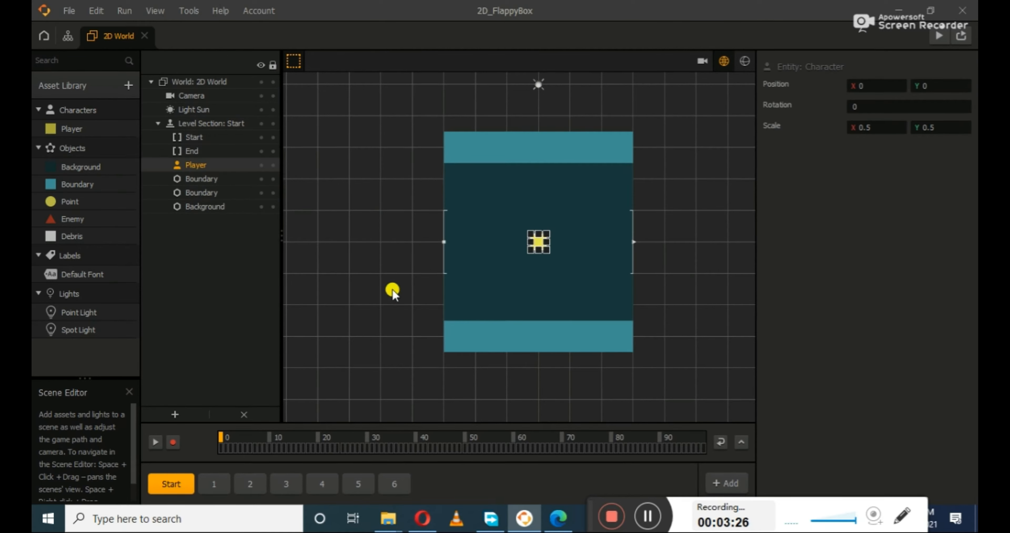
{"action": "left_click", "coordinate": [392, 292]}
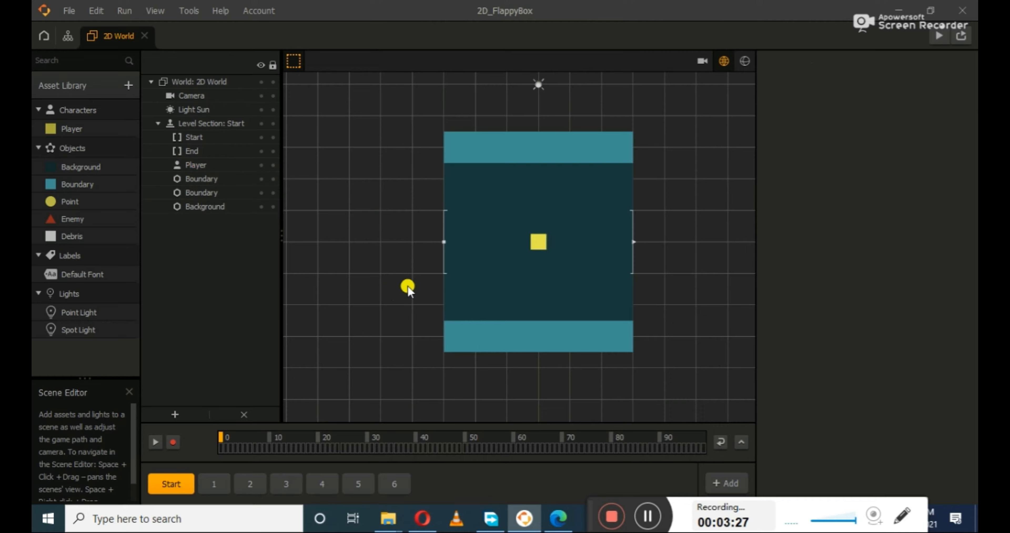
Step: Look through the numbered level scenes and the Start scene, and inspect the enemy in scene 1
{"action": "left_click", "coordinate": [207, 488]}
{"action": "left_click", "coordinate": [244, 486]}
{"action": "left_click", "coordinate": [280, 485]}
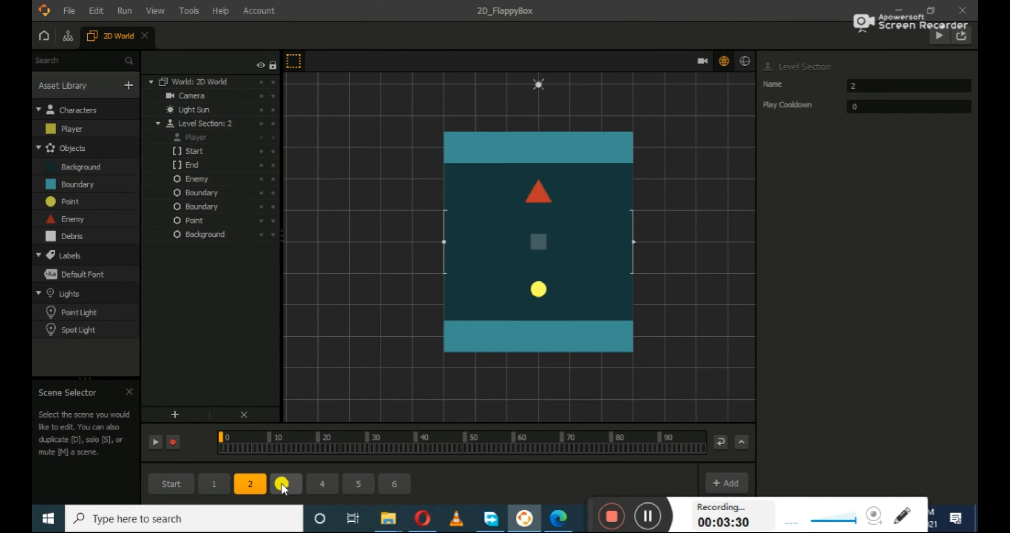
{"action": "left_click", "coordinate": [329, 484]}
{"action": "left_click", "coordinate": [394, 483]}
{"action": "left_click", "coordinate": [357, 484]}
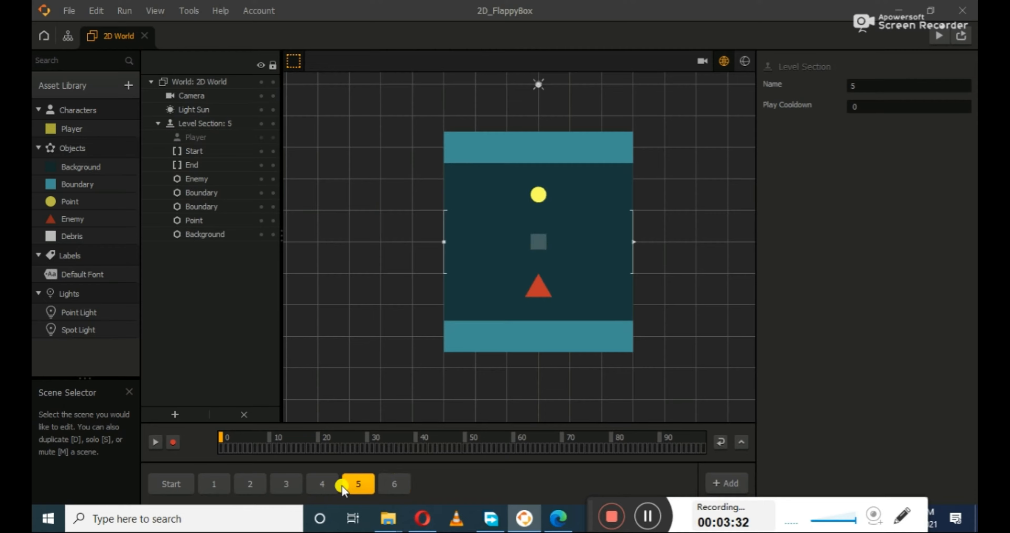
{"action": "left_click", "coordinate": [212, 483]}
{"action": "left_click", "coordinate": [171, 484]}
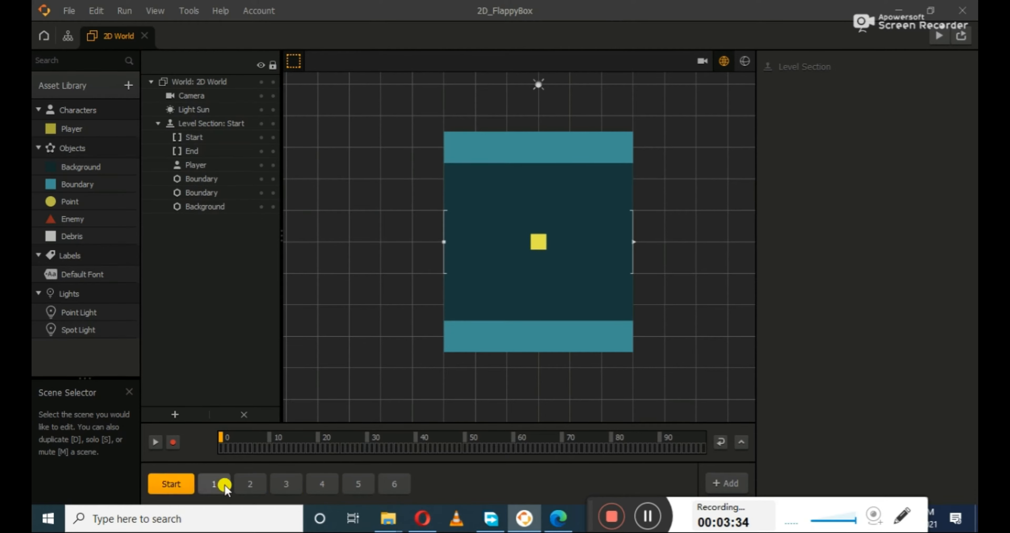
{"action": "left_click", "coordinate": [214, 484]}
{"action": "left_click", "coordinate": [538, 194]}
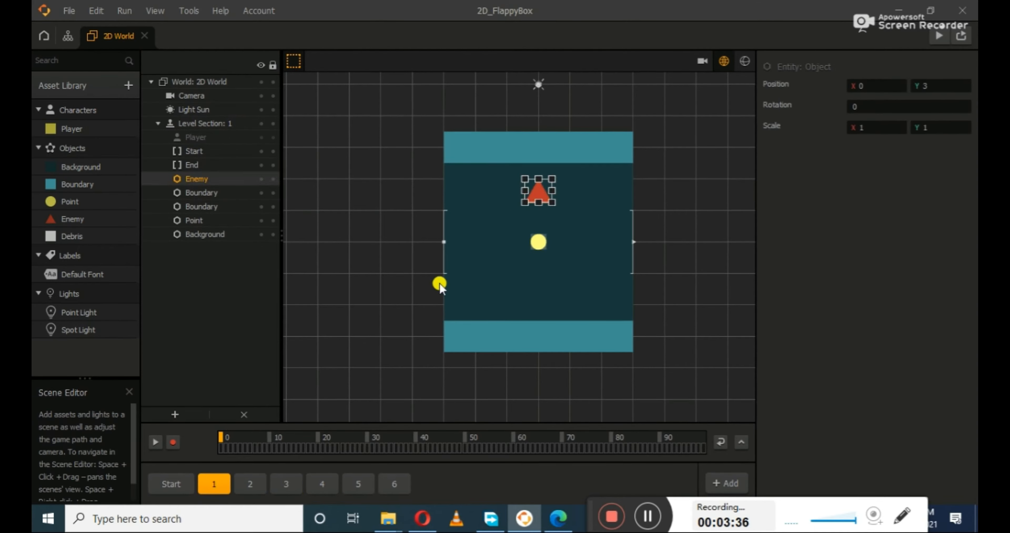
{"action": "left_click", "coordinate": [372, 341]}
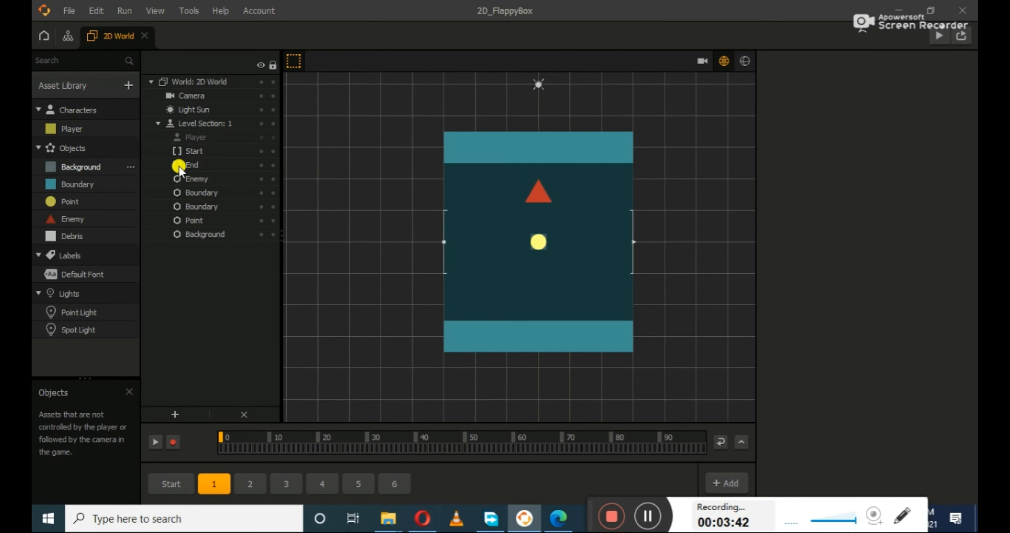
Step: Change the Background object's 3D model color to dark olive #373b20
{"action": "left_click", "coordinate": [74, 170]}
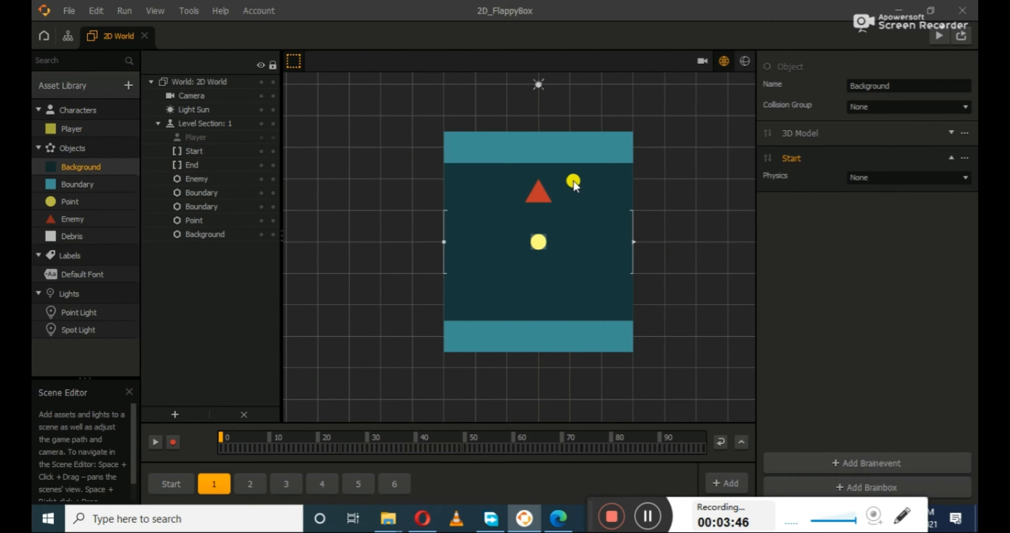
{"action": "left_click", "coordinate": [871, 133]}
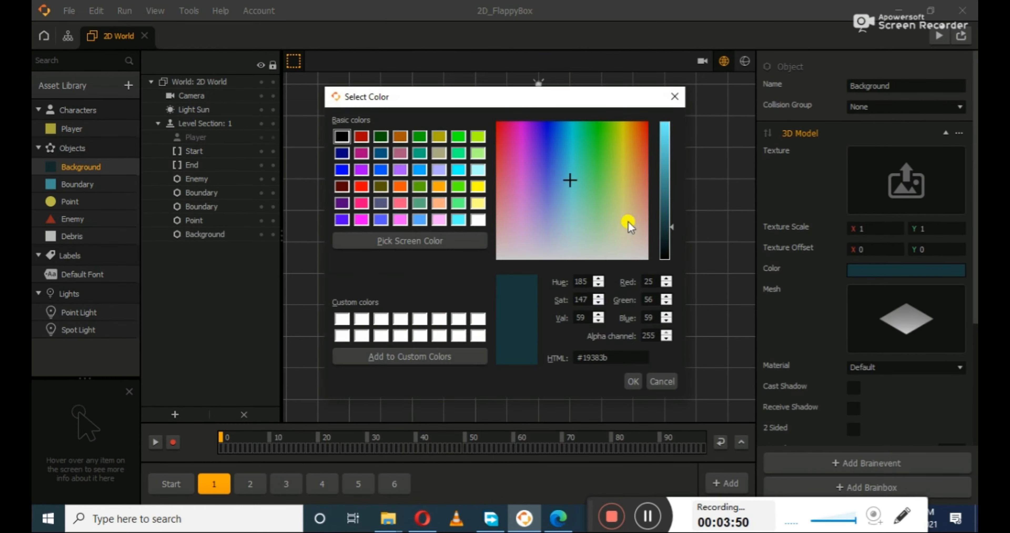
{"action": "left_click_drag", "start_coordinate": [574, 181], "coordinate": [619, 200]}
{"action": "left_click_drag", "start_coordinate": [572, 100], "coordinate": [372, 80]}
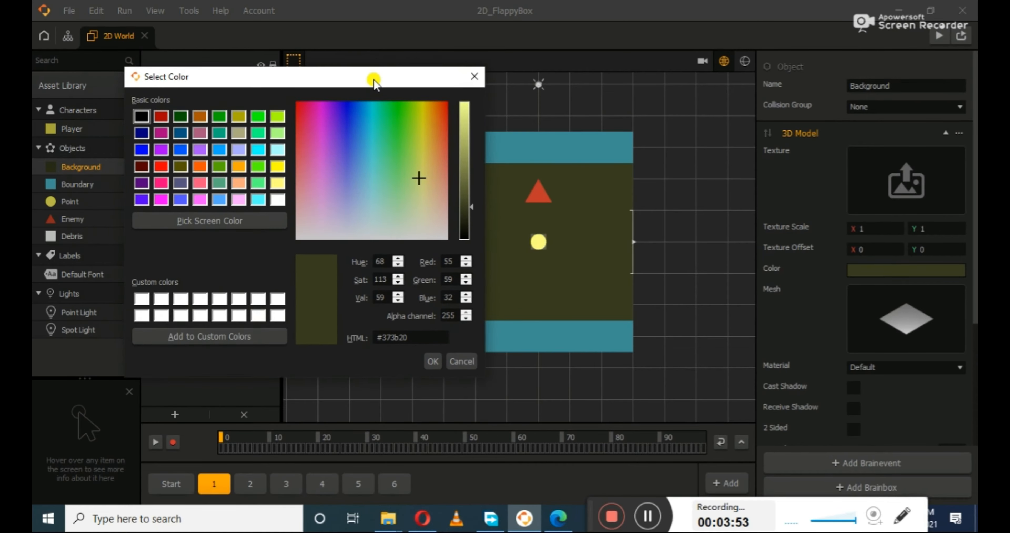
{"action": "left_click", "coordinate": [433, 360]}
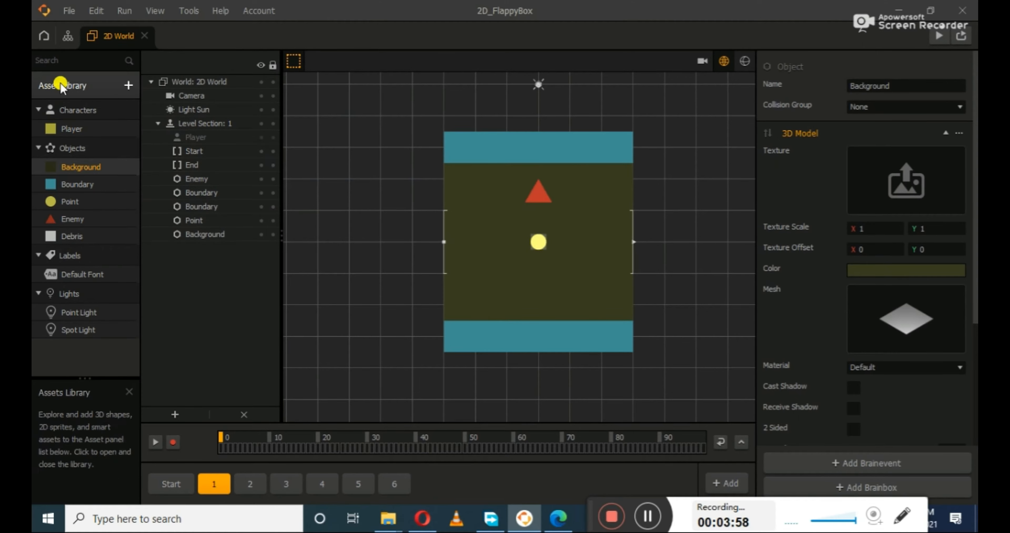
{"action": "left_click", "coordinate": [536, 244]}
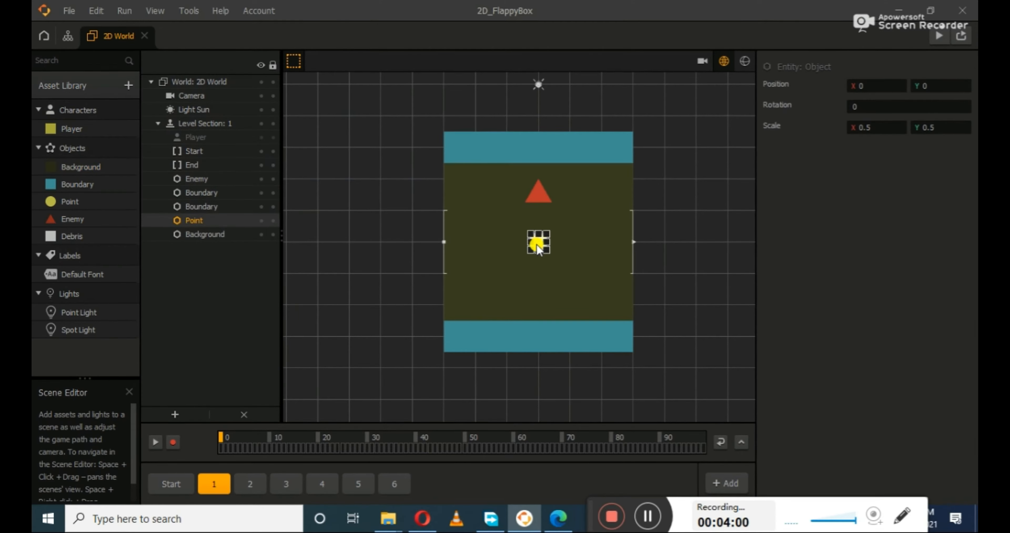
{"action": "left_click", "coordinate": [380, 252]}
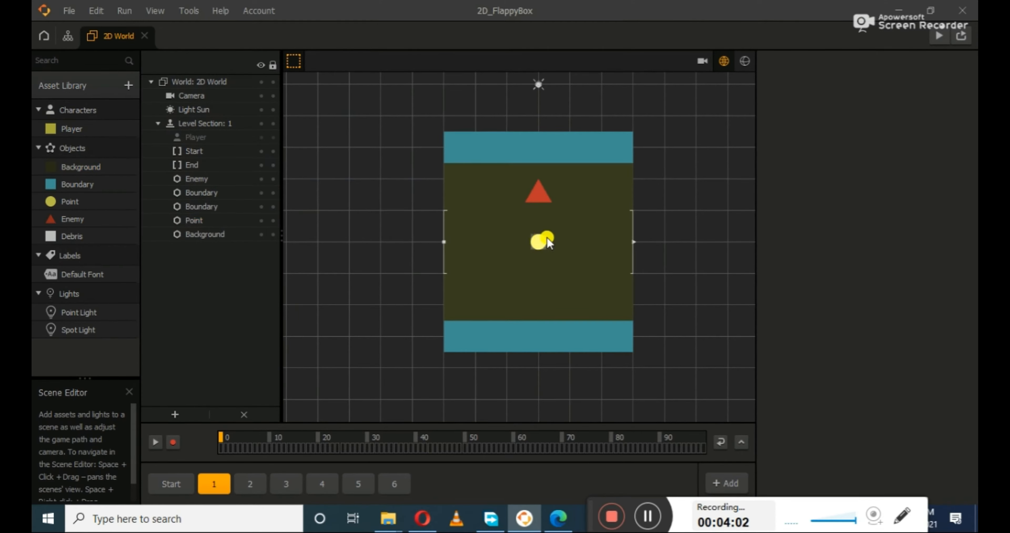
Step: Look at the flying 1 and flying 2 bird images in the Videos folder, and inspect the Point object in Buildbox's scene 1
{"action": "mouse_move", "coordinate": [388, 518]}
{"action": "left_click", "coordinate": [428, 481]}
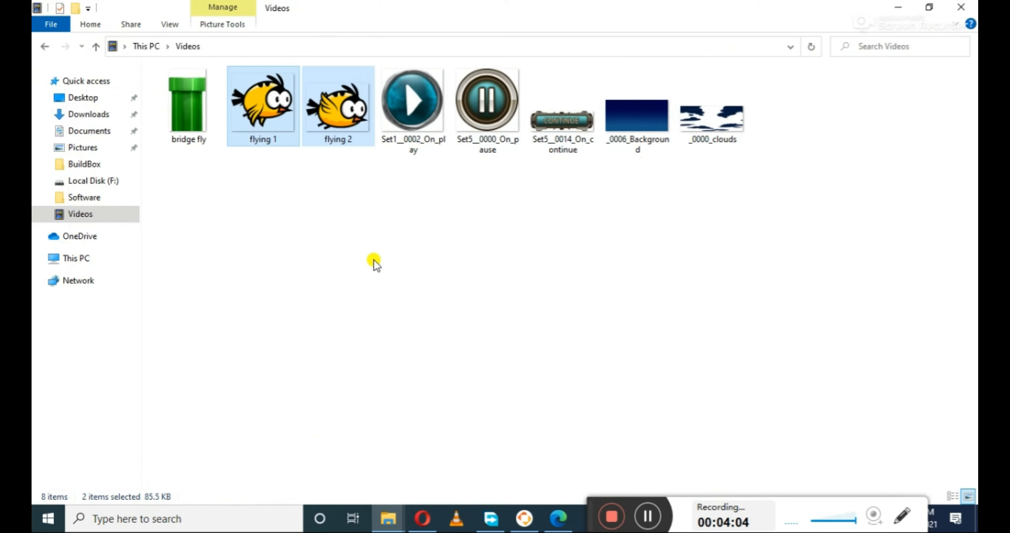
{"action": "left_click", "coordinate": [280, 137]}
{"action": "left_click", "coordinate": [332, 116]}
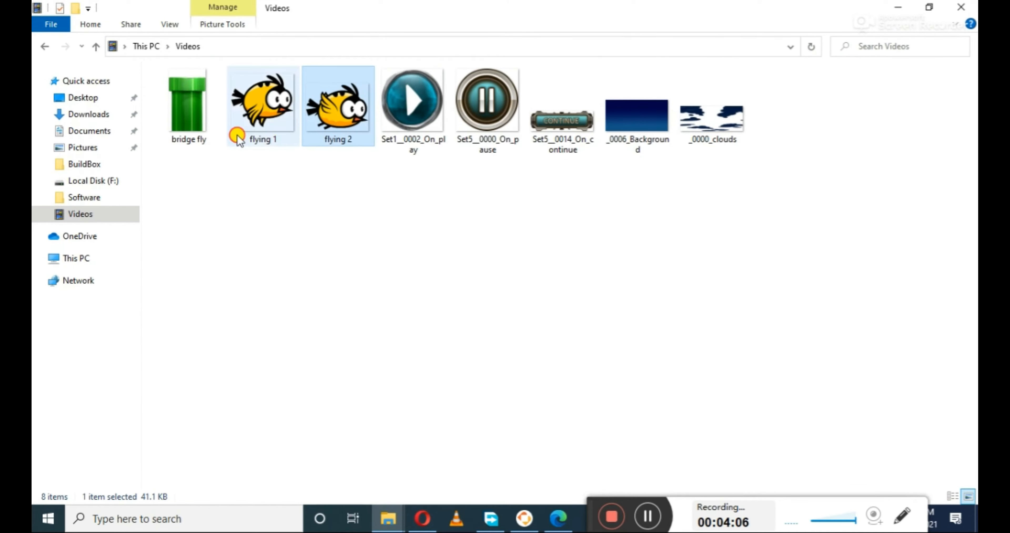
{"action": "left_click", "coordinate": [251, 140]}
{"action": "left_click", "coordinate": [524, 518]}
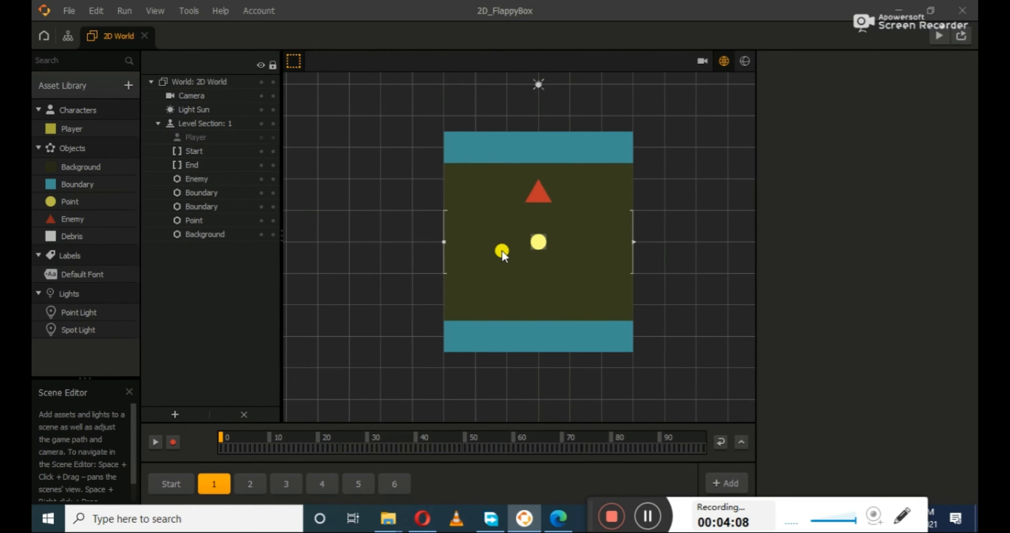
{"action": "left_click", "coordinate": [540, 240]}
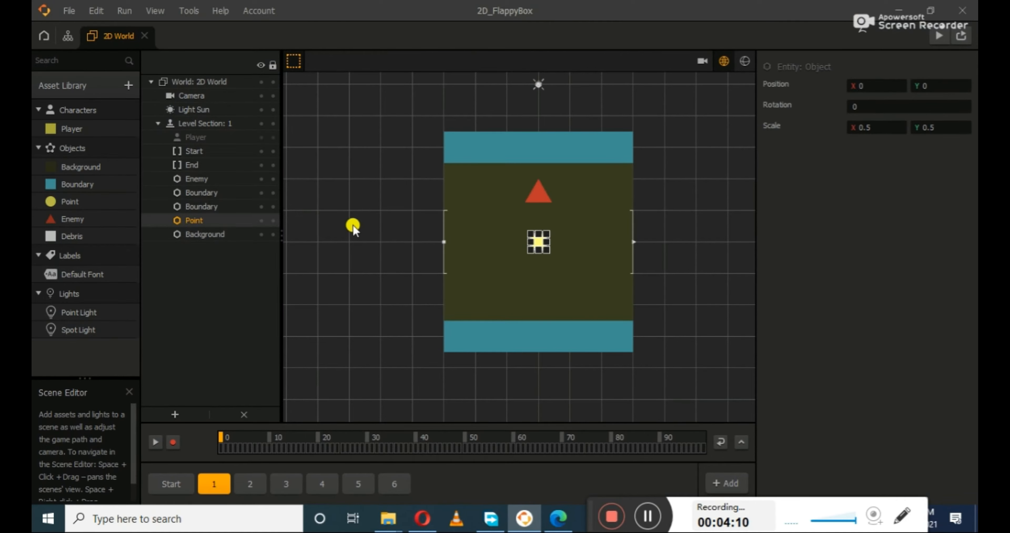
{"action": "left_click", "coordinate": [423, 524]}
{"action": "left_click", "coordinate": [424, 524]}
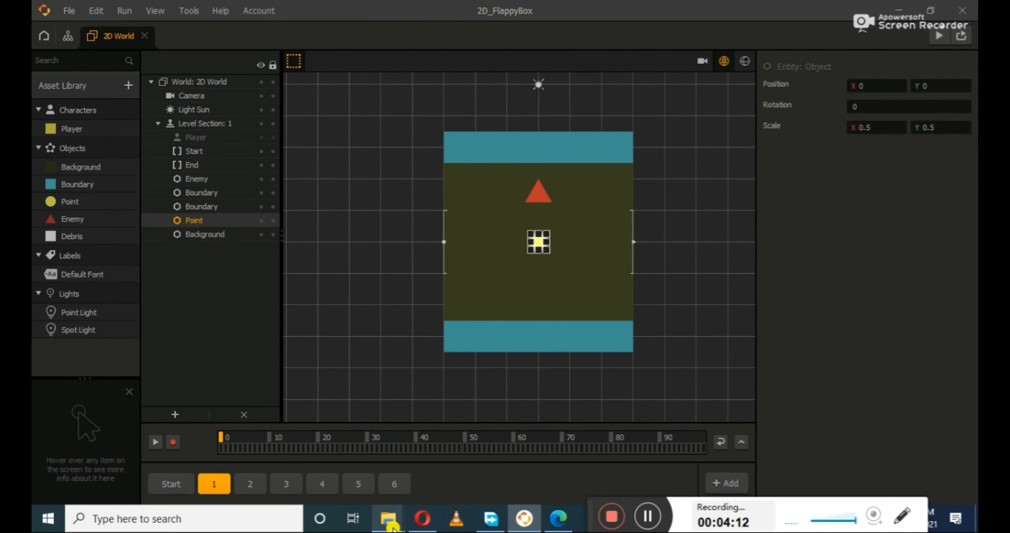
Step: Select the flying 1 and flying 2 images in the Videos folder, and switch back to the Player character in Buildbox
{"action": "mouse_move", "coordinate": [392, 523]}
{"action": "left_click", "coordinate": [439, 441]}
{"action": "left_click_drag", "start_coordinate": [282, 194], "coordinate": [333, 67]}
{"action": "left_click_drag", "start_coordinate": [335, 110], "coordinate": [69, 126]}
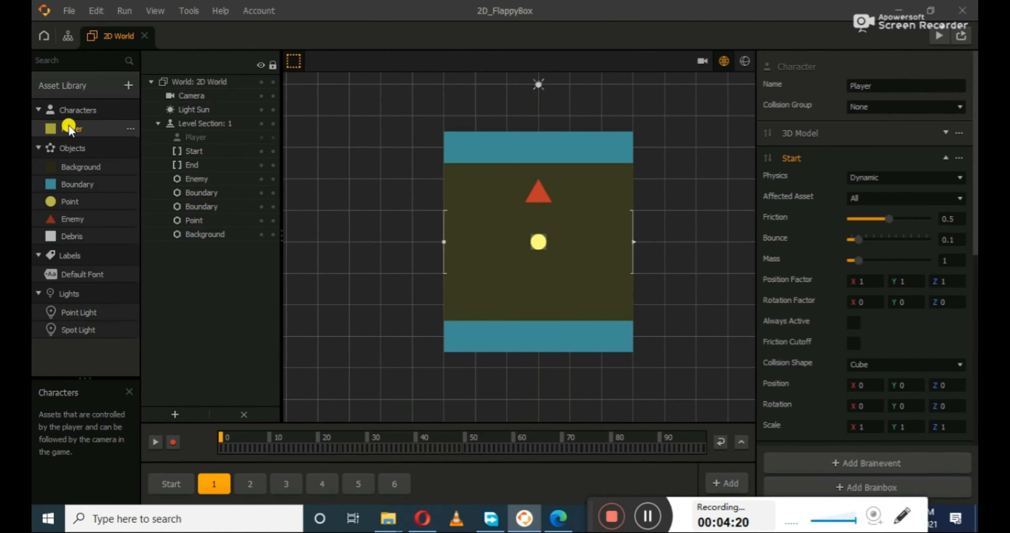
Step: Open the Player character's node map and delete its 3D Model node
{"action": "double_click", "coordinate": [69, 126]}
{"action": "left_click_drag", "start_coordinate": [353, 181], "coordinate": [314, 161]}
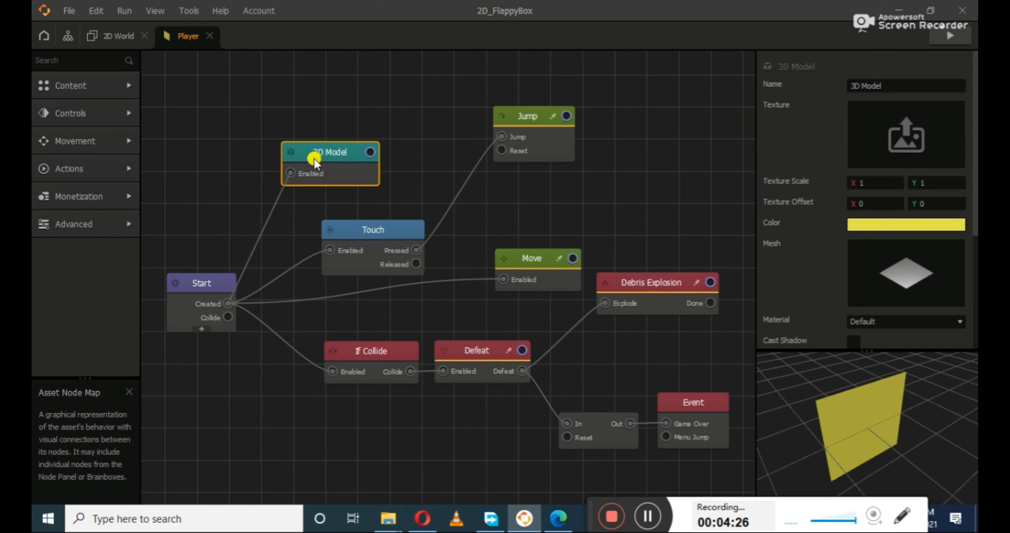
{"action": "key", "text": "Delete"}
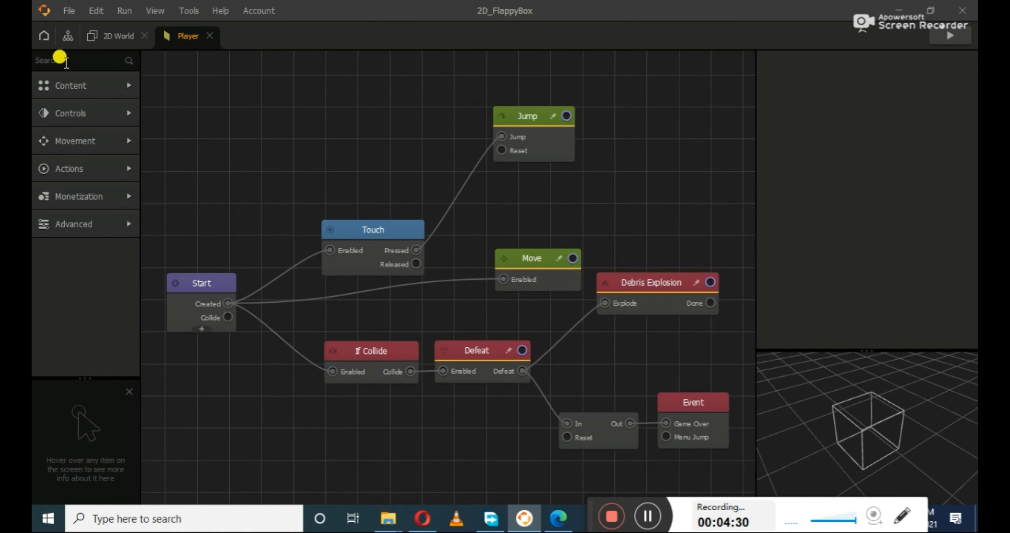
Step: Add an Animation node to the Player's node map and connect the Start node's Created output to its Enabled input
{"action": "left_click", "coordinate": [75, 61]}
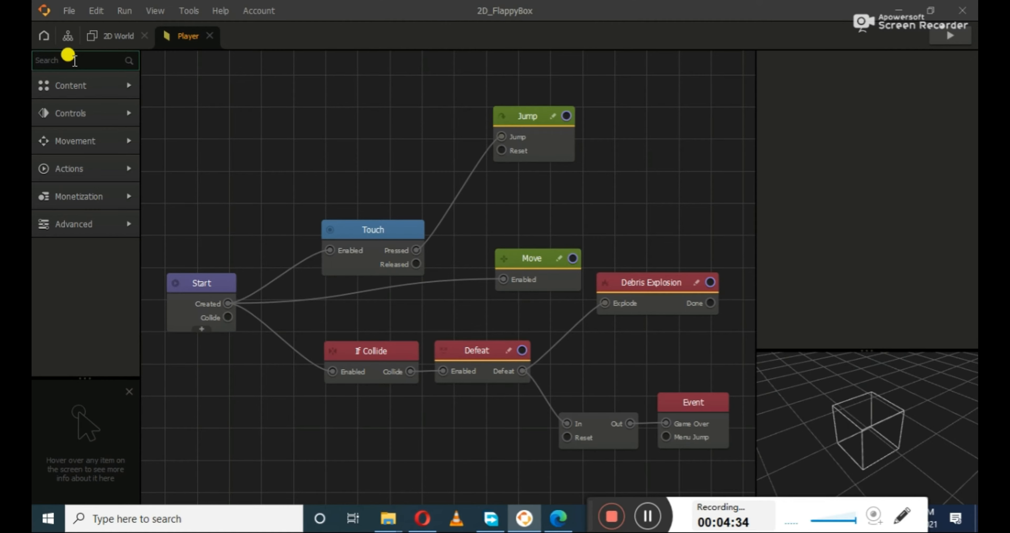
{"action": "type", "text": "animation"}
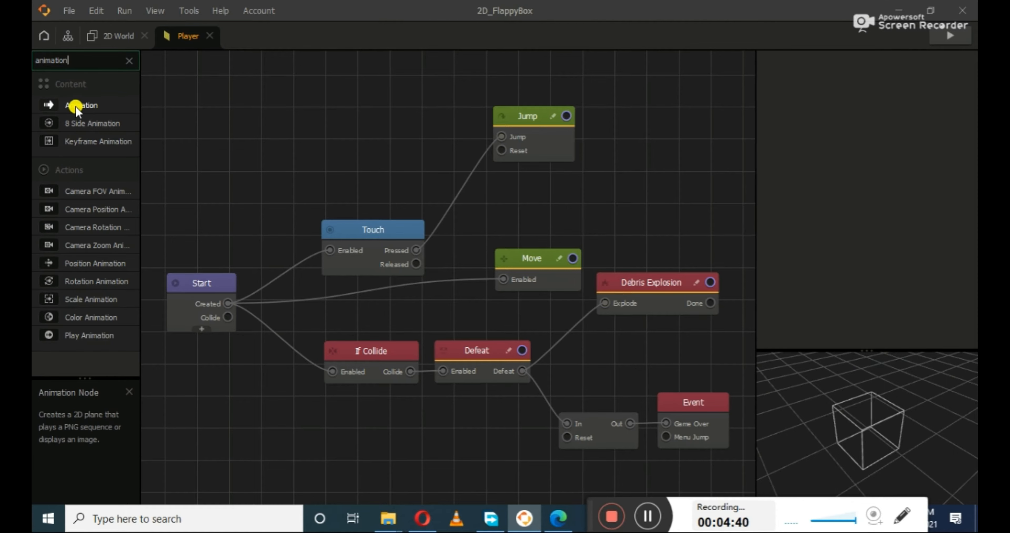
{"action": "mouse_move", "coordinate": [237, 111]}
{"action": "left_mouse_down"}
{"action": "mouse_move", "coordinate": [350, 130]}
{"action": "mouse_move", "coordinate": [306, 164]}
{"action": "mouse_move", "coordinate": [289, 209]}
{"action": "mouse_move", "coordinate": [240, 252]}
{"action": "mouse_move", "coordinate": [229, 306]}
{"action": "left_mouse_up"}
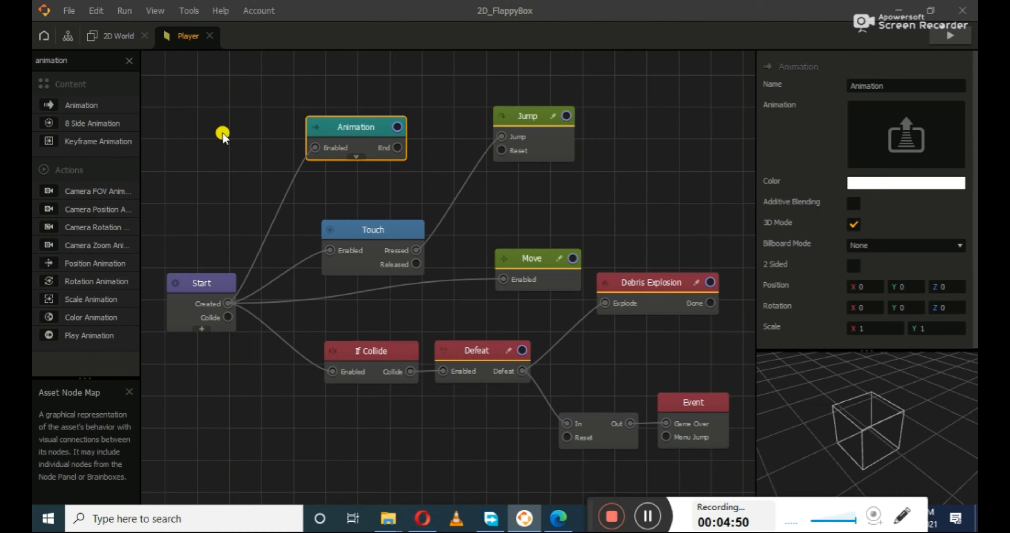
{"action": "left_click_drag", "start_coordinate": [337, 128], "coordinate": [336, 121]}
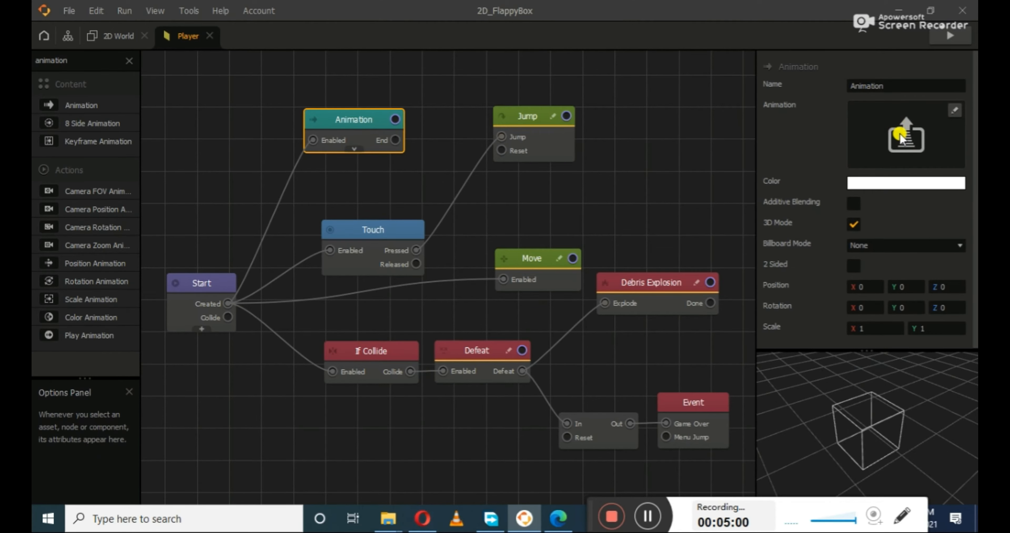
Step: Load the flying 1 and flying 2 images from the Videos folder into the Animation node as its frames
{"action": "mouse_move", "coordinate": [401, 499]}
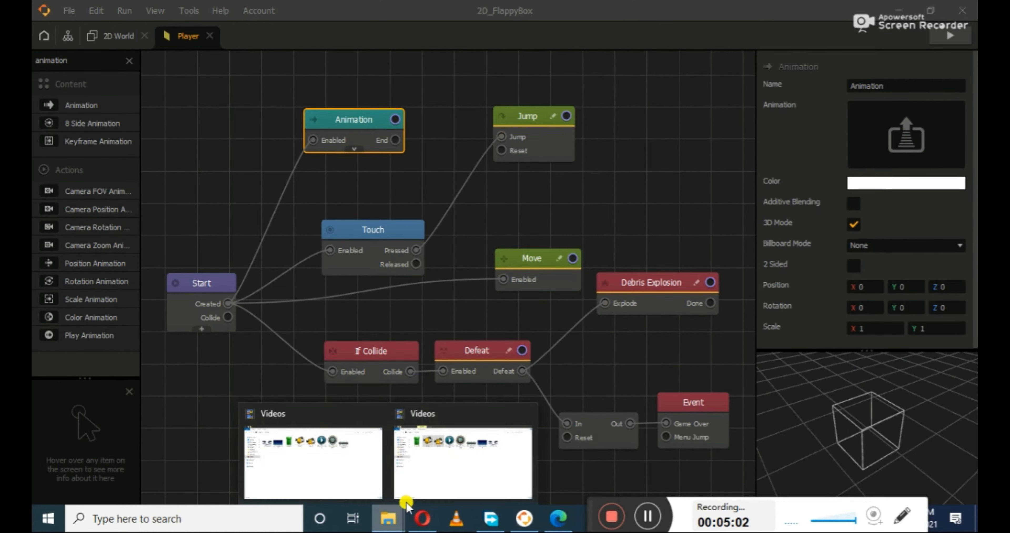
{"action": "left_click", "coordinate": [403, 450]}
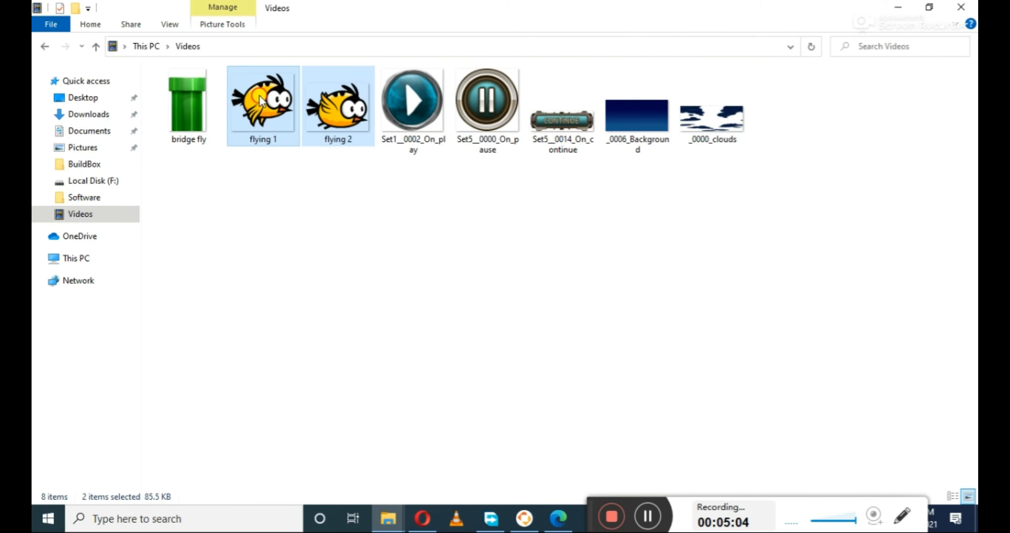
{"action": "left_click_drag", "start_coordinate": [259, 113], "coordinate": [916, 146]}
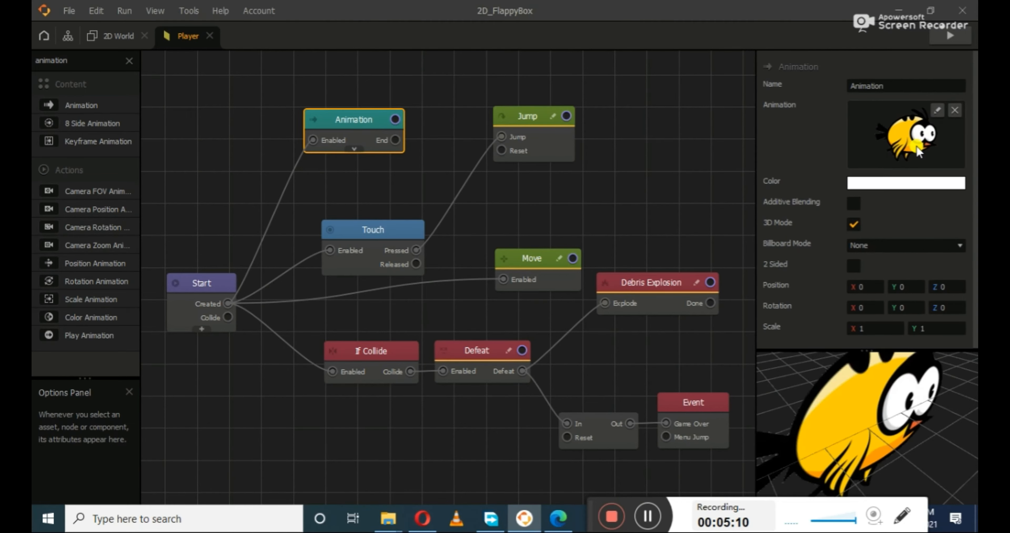
{"action": "left_click_drag", "start_coordinate": [897, 479], "coordinate": [868, 425]}
{"action": "scroll", "coordinate": [868, 426], "scroll_direction": "down", "scroll_amount": 3}
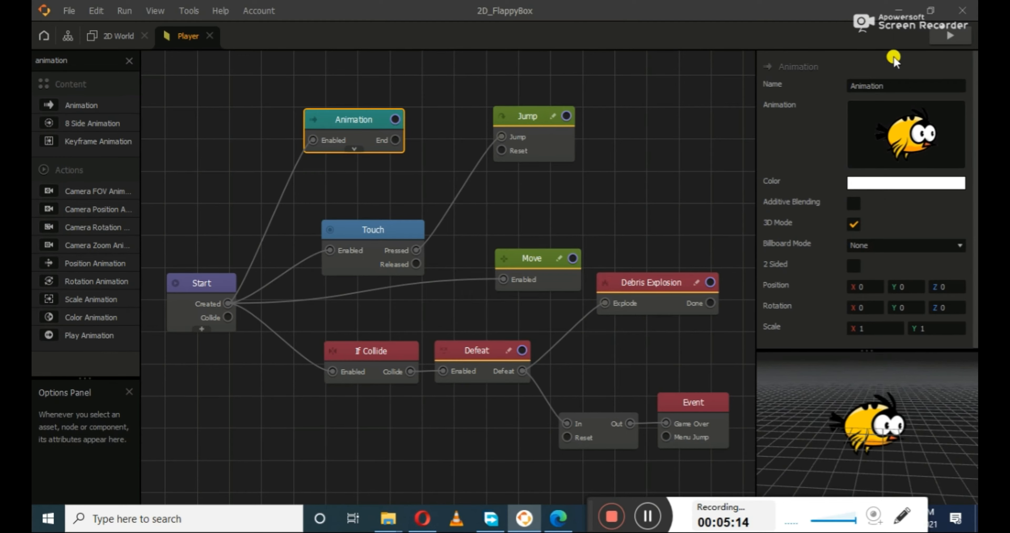
Step: In the Animation Editor, scale the flying 1 image to X 0.777, Y 0.904 and position it at X -20, Y -6.5
{"action": "left_click", "coordinate": [938, 109]}
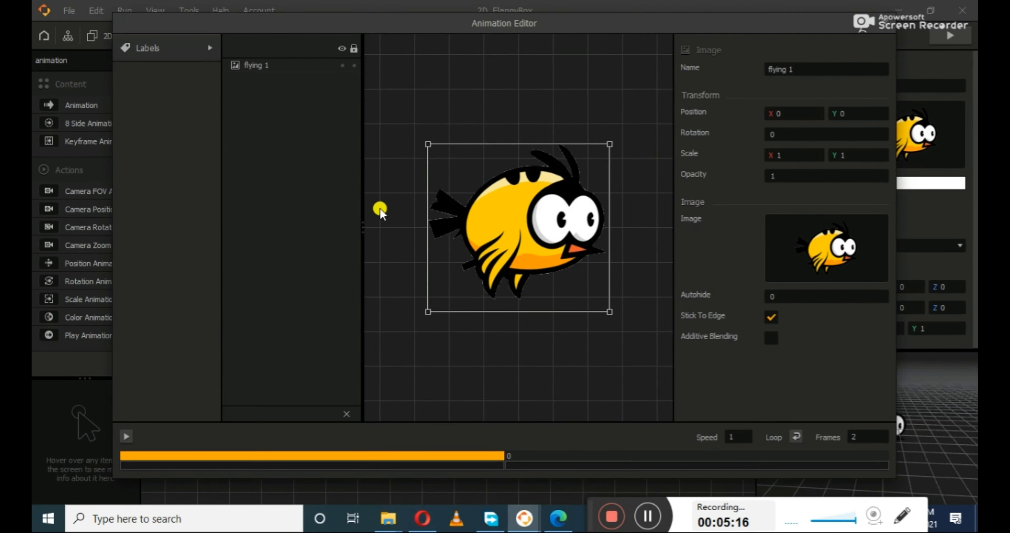
{"action": "left_click_drag", "start_coordinate": [418, 310], "coordinate": [459, 293]}
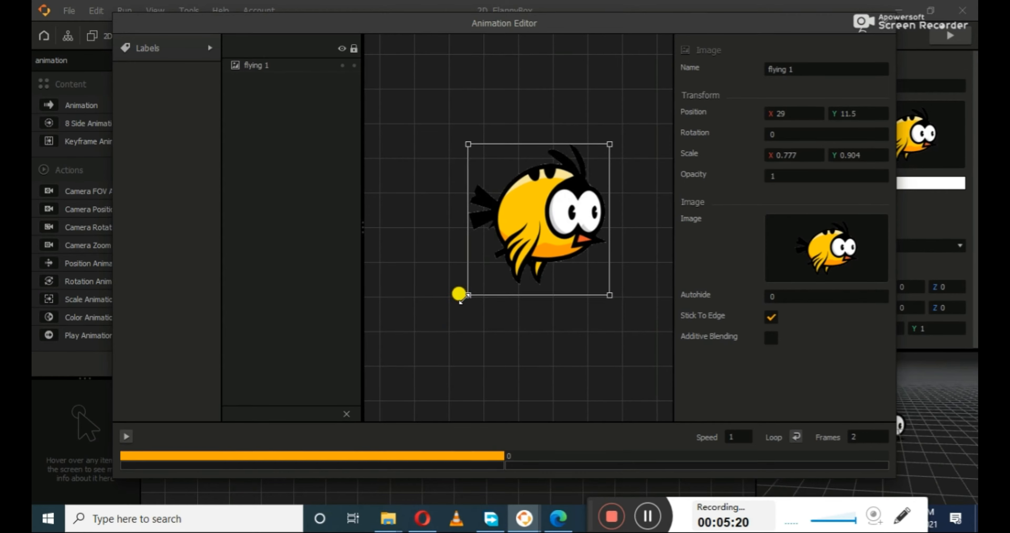
{"action": "left_click_drag", "start_coordinate": [550, 238], "coordinate": [516, 250]}
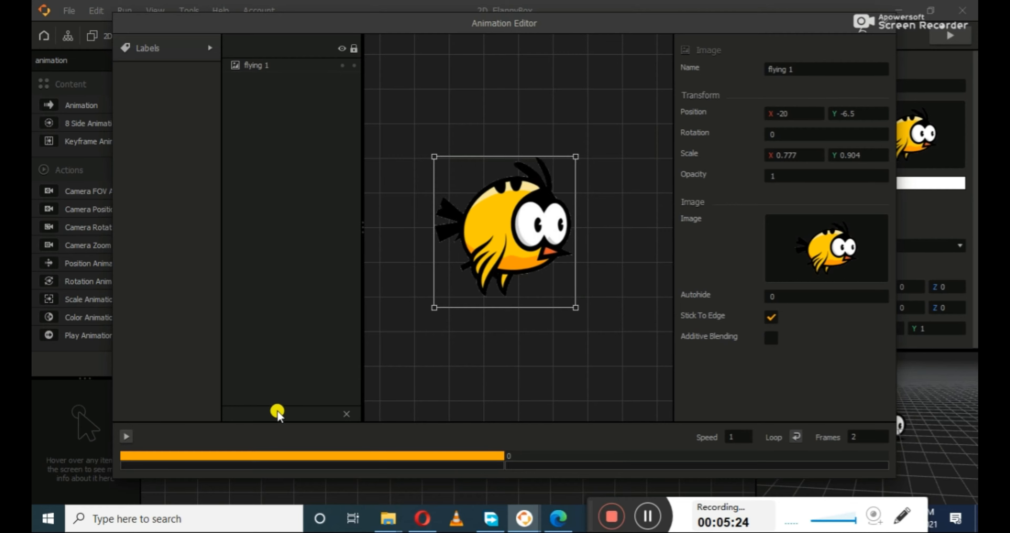
{"action": "left_click", "coordinate": [408, 363]}
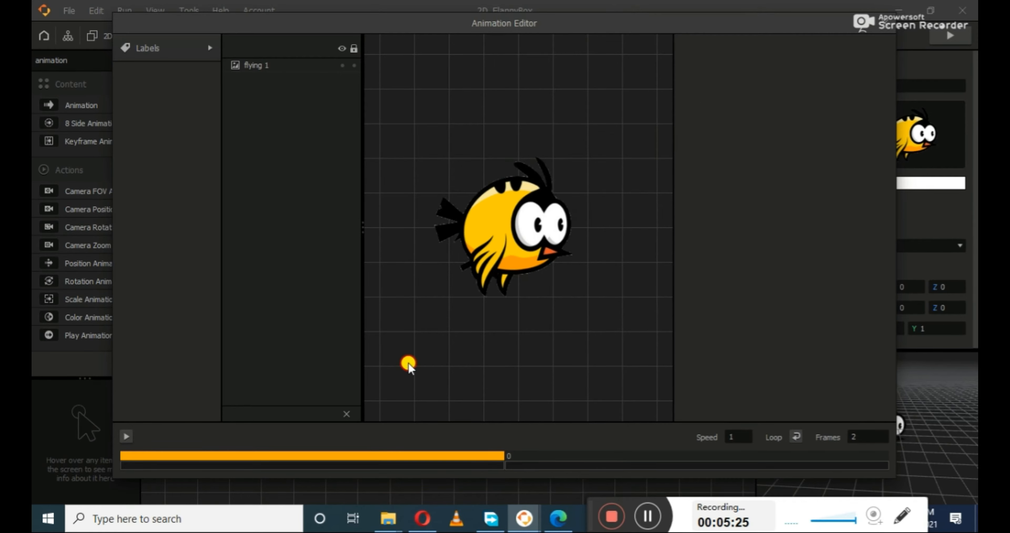
Step: Play the bird animation, set its speed to .5 with looping enabled, and close the Animation Editor
{"action": "left_click", "coordinate": [126, 437]}
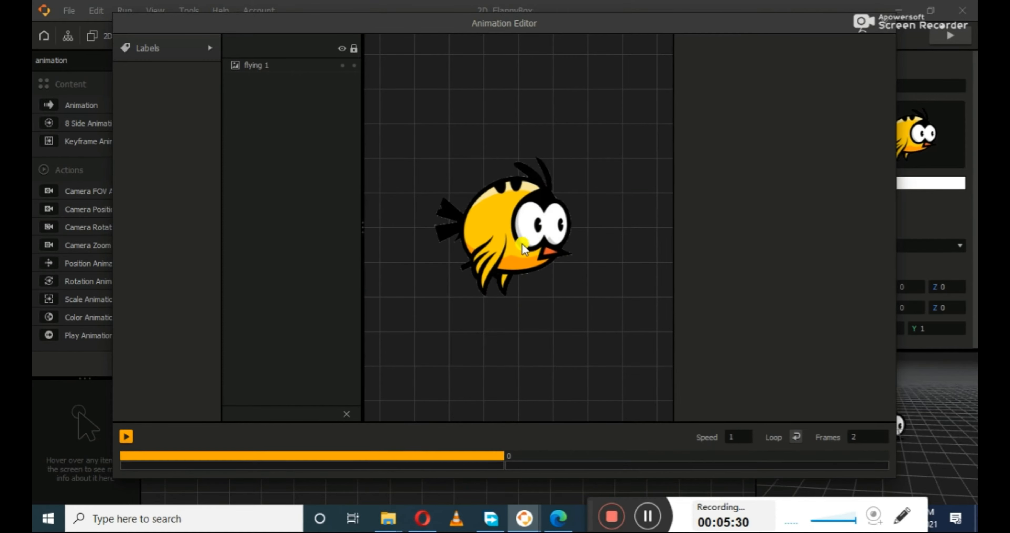
{"action": "left_click", "coordinate": [126, 437]}
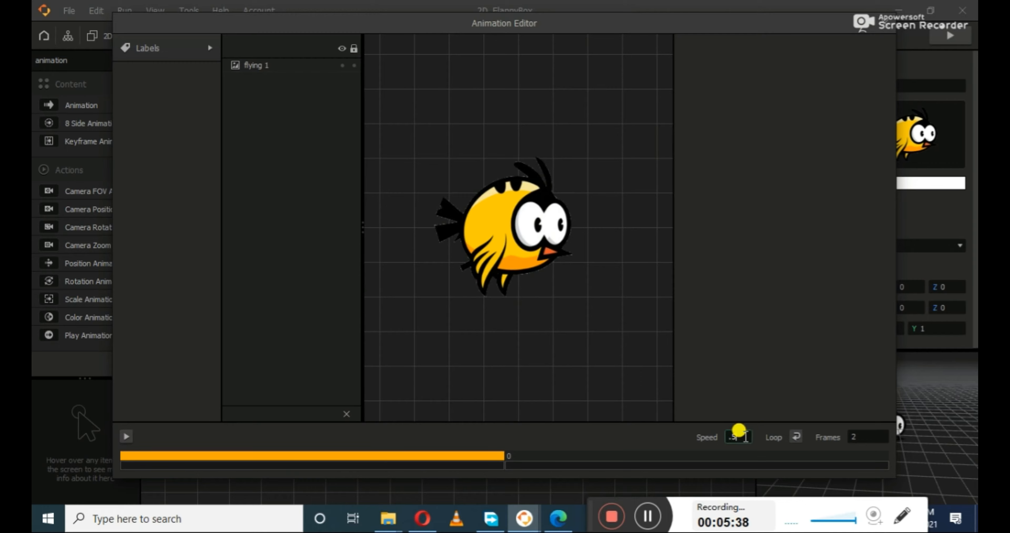
{"action": "left_click", "coordinate": [125, 435]}
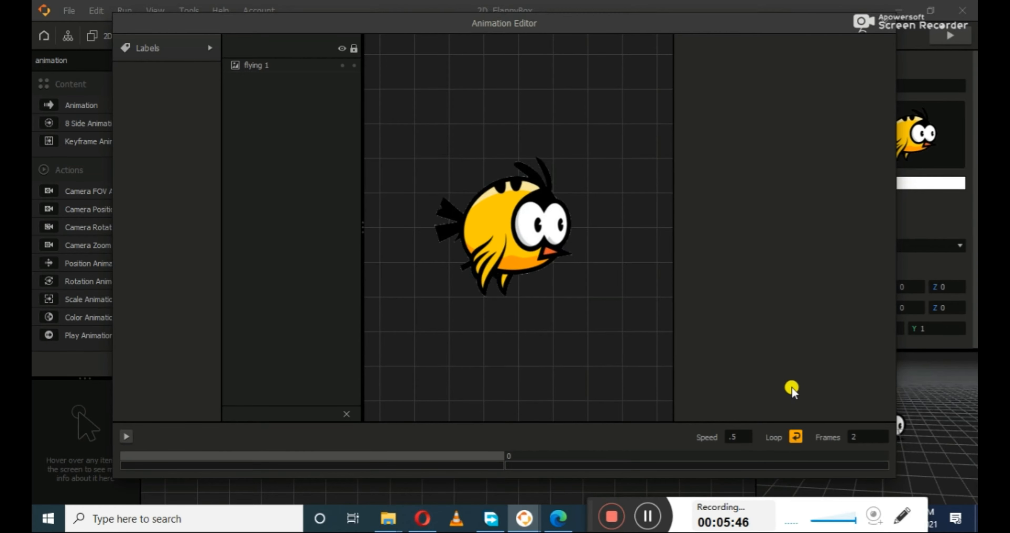
{"action": "left_click", "coordinate": [882, 24]}
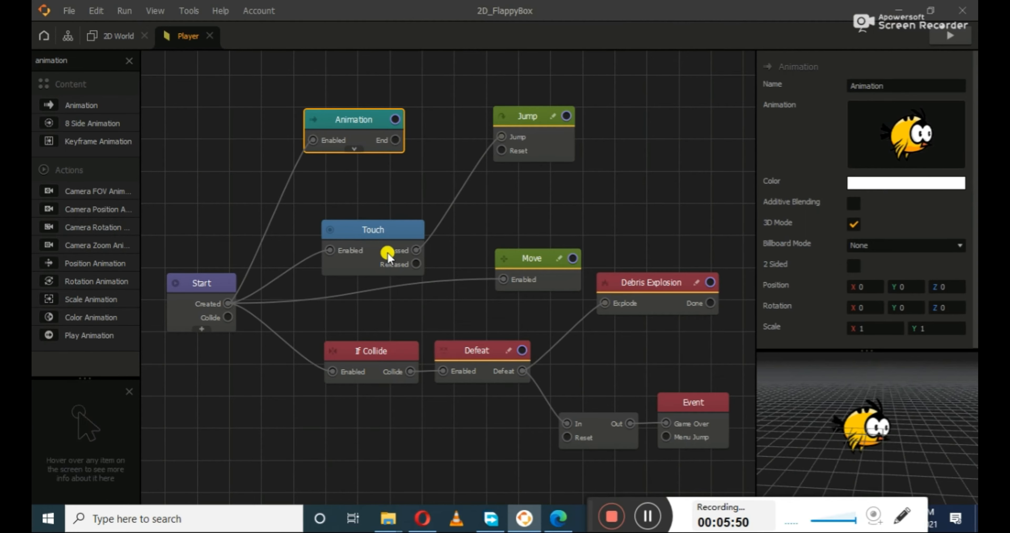
Step: Inspect the bird player character in the 2D World's Start scene
{"action": "left_click", "coordinate": [105, 36]}
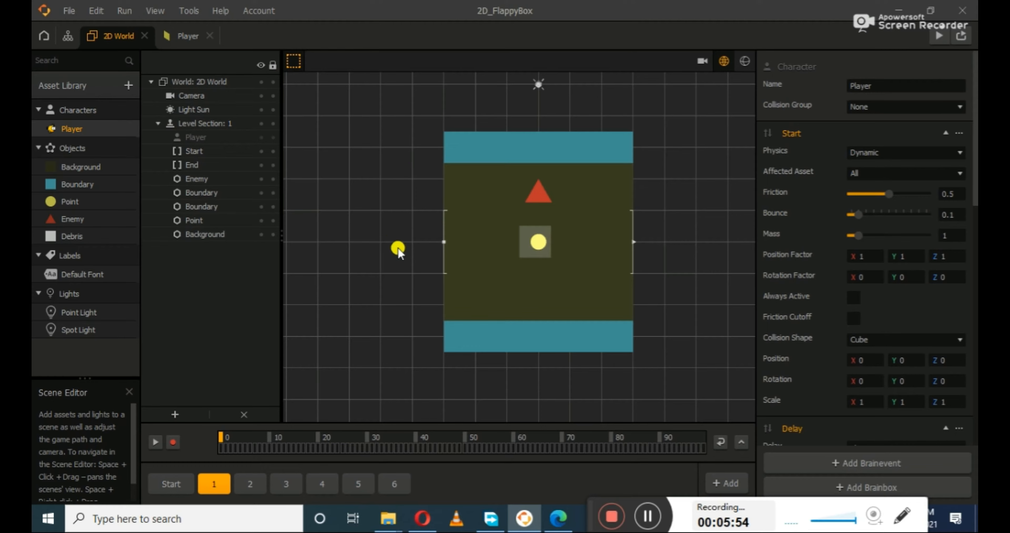
{"action": "left_click", "coordinate": [164, 484]}
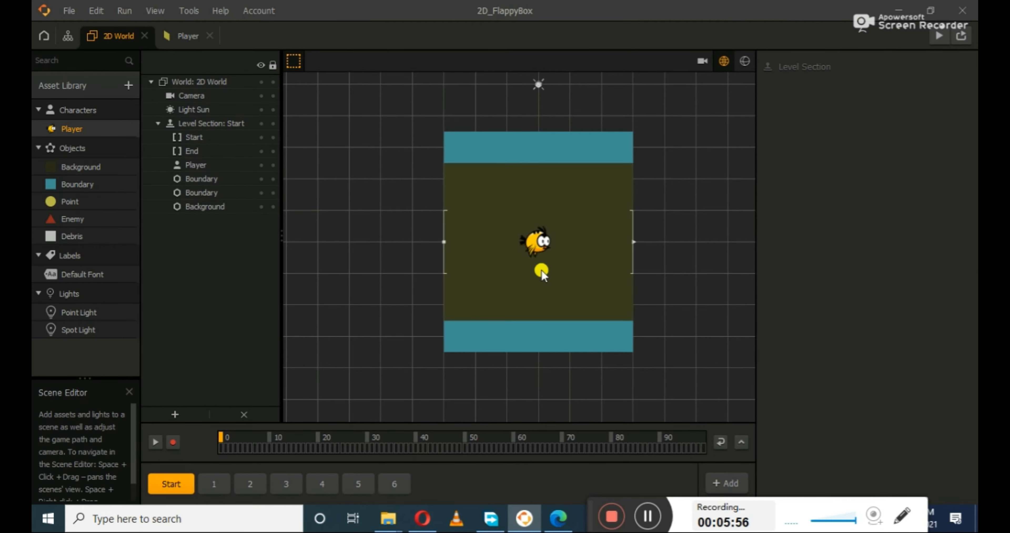
{"action": "left_click", "coordinate": [543, 244]}
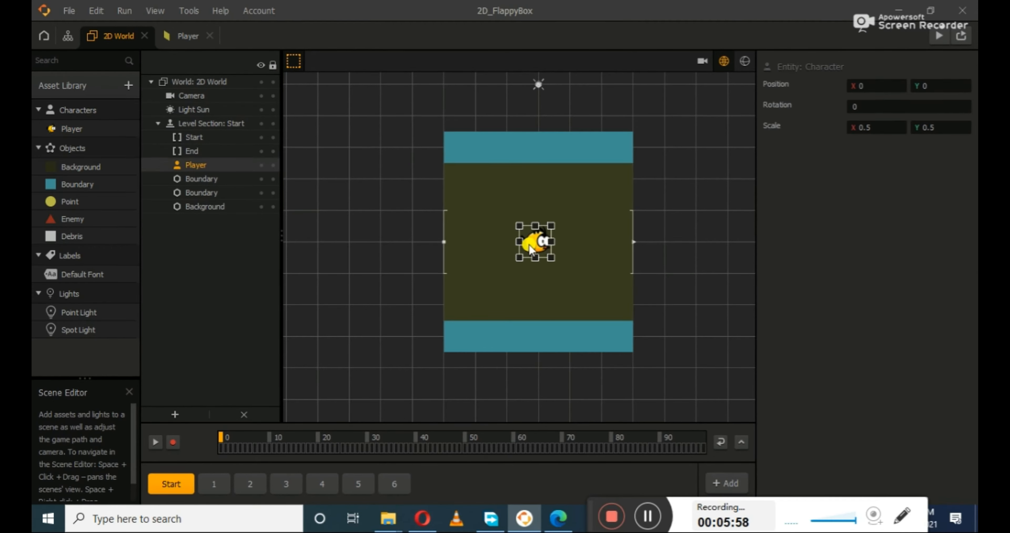
{"action": "left_click", "coordinate": [412, 250]}
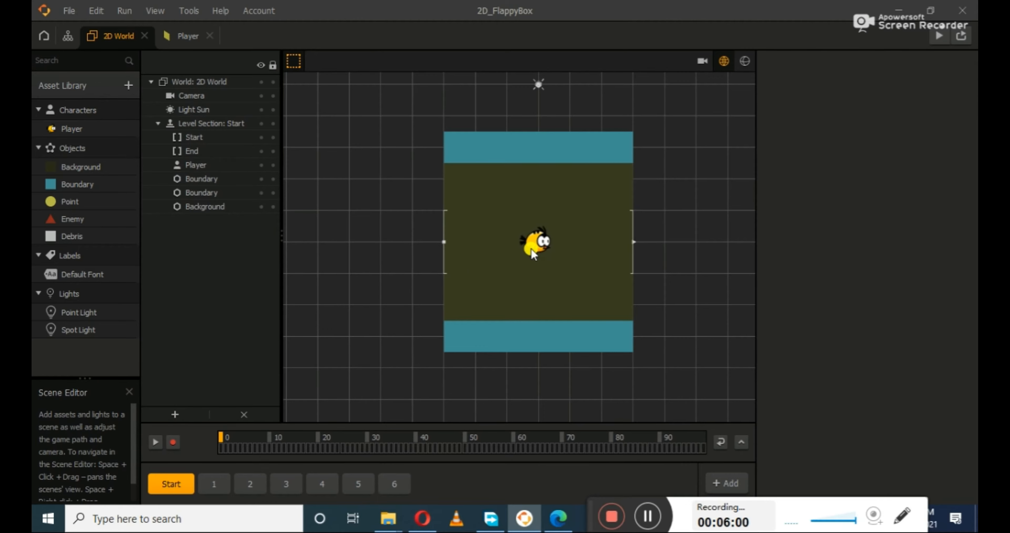
{"action": "left_click", "coordinate": [546, 246]}
{"action": "left_click", "coordinate": [698, 268]}
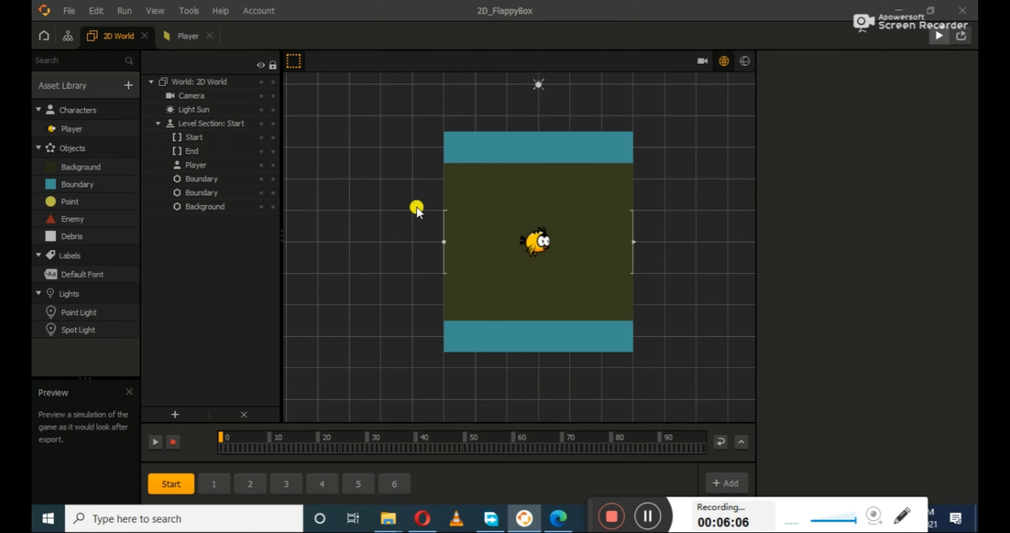
Step: Play the game in the preview to test the bird's flight and animation, and close the preview
{"action": "left_click", "coordinate": [316, 229]}
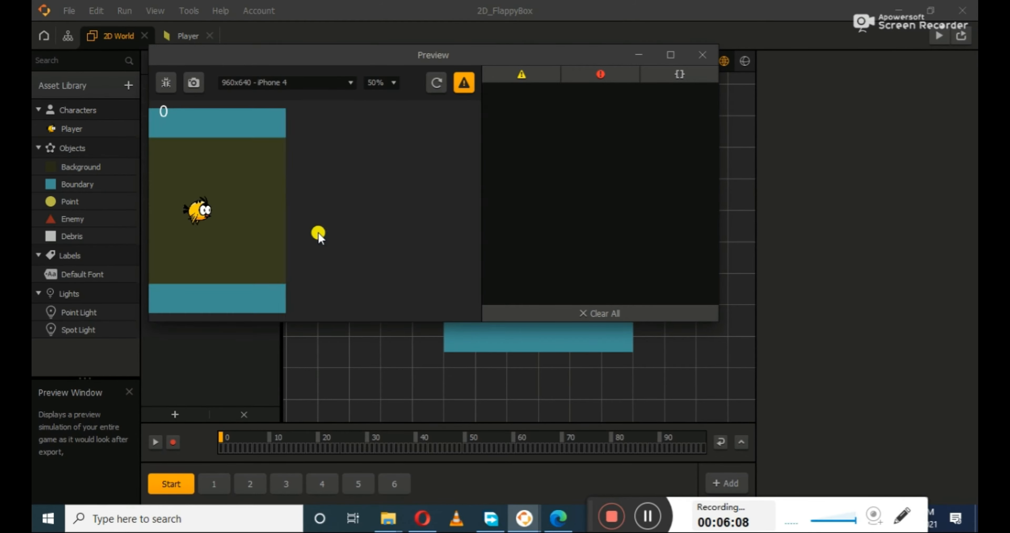
{"action": "left_click", "coordinate": [393, 258]}
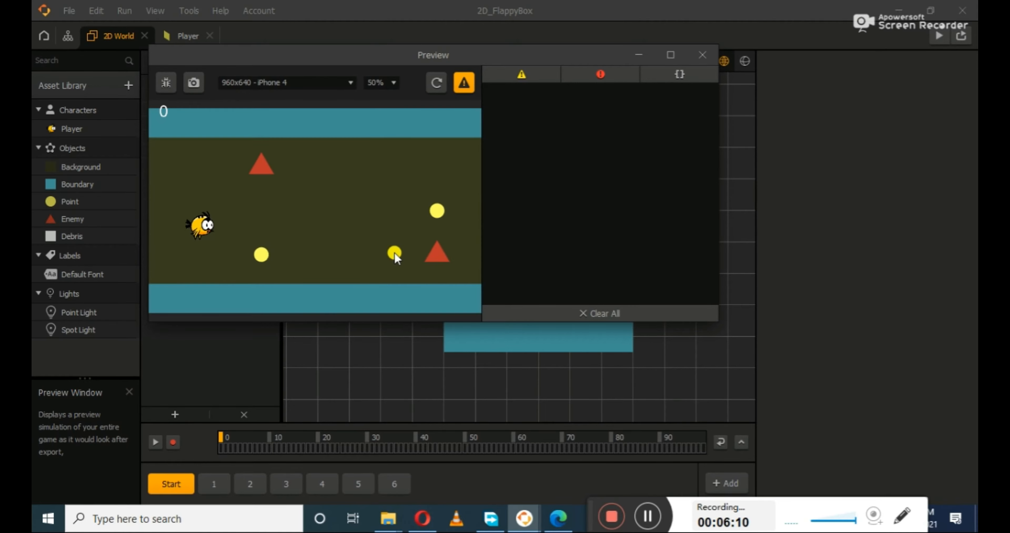
{"action": "left_click", "coordinate": [392, 258]}
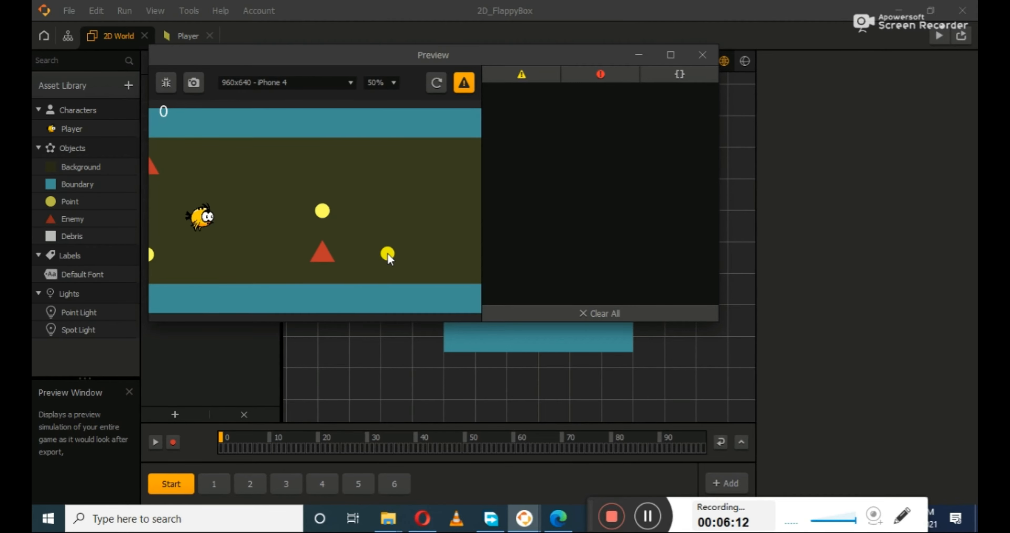
{"action": "left_click", "coordinate": [257, 233]}
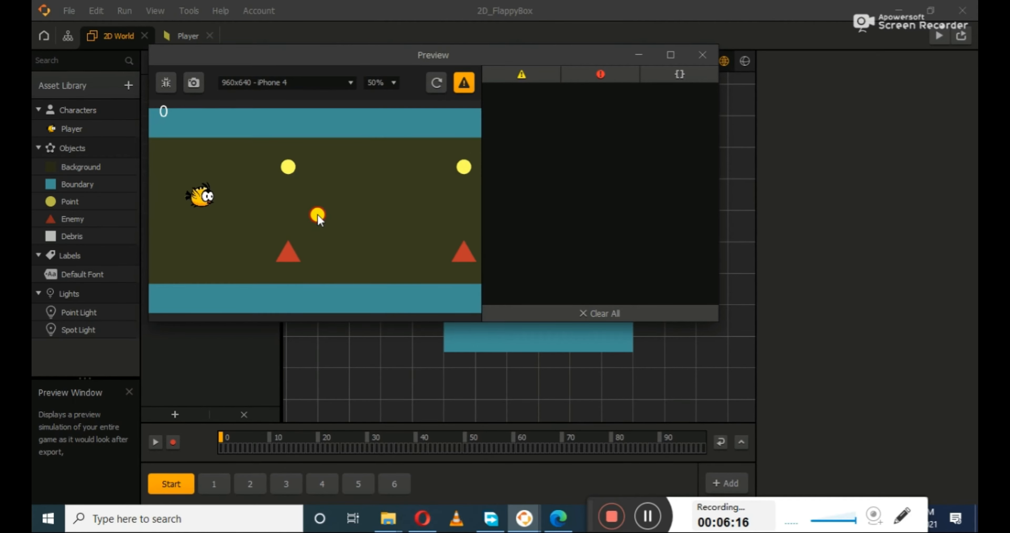
{"action": "left_click", "coordinate": [243, 207]}
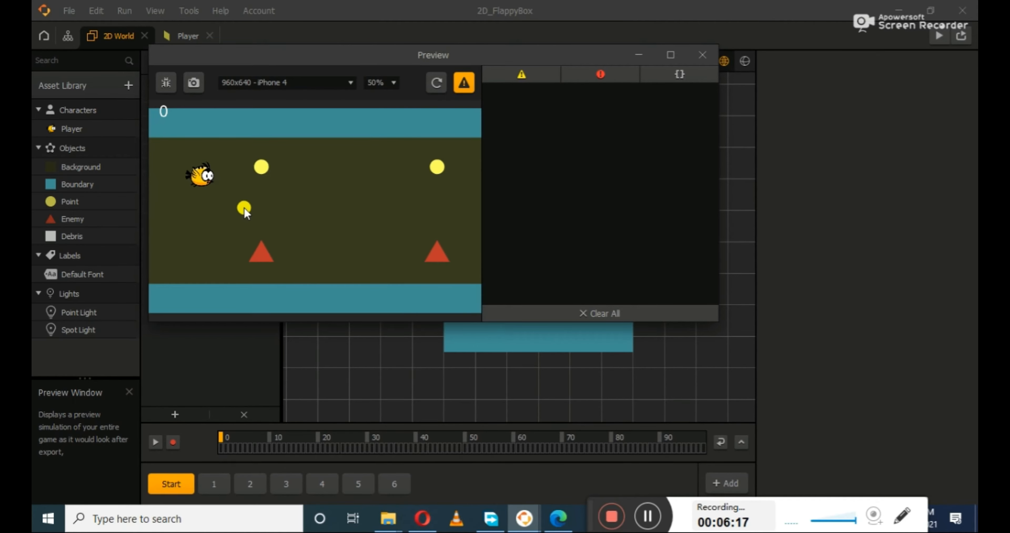
{"action": "left_click", "coordinate": [269, 208]}
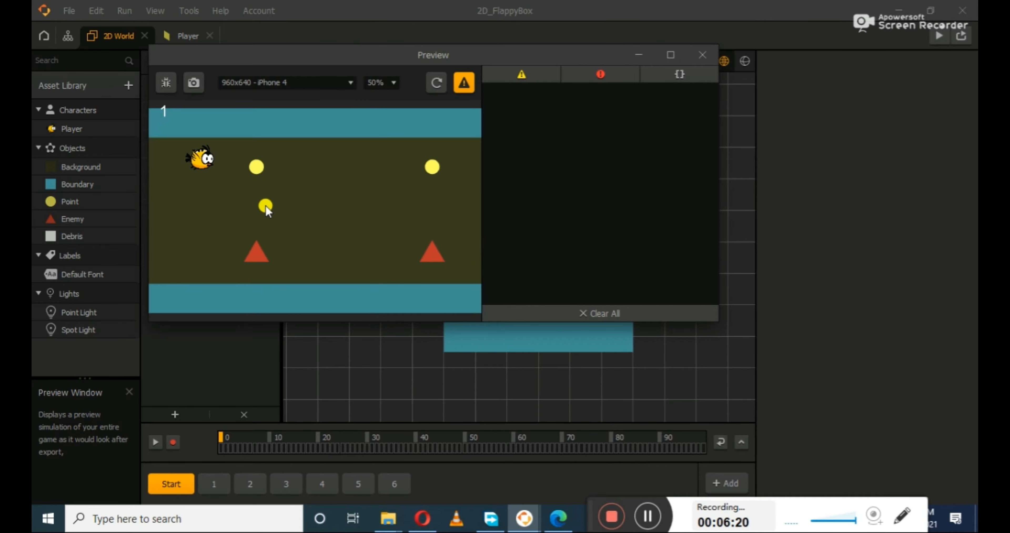
{"action": "left_click", "coordinate": [269, 209]}
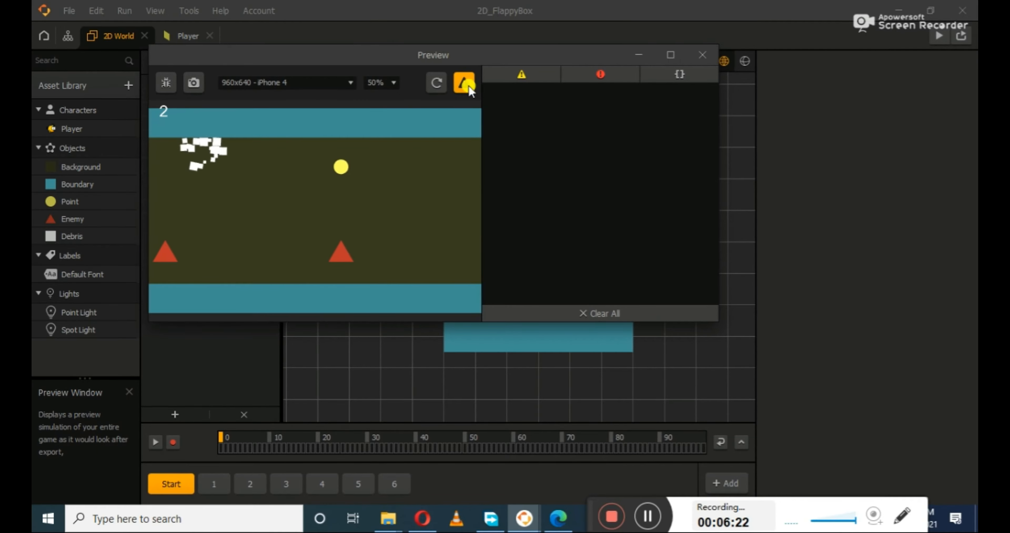
{"action": "left_click", "coordinate": [702, 55]}
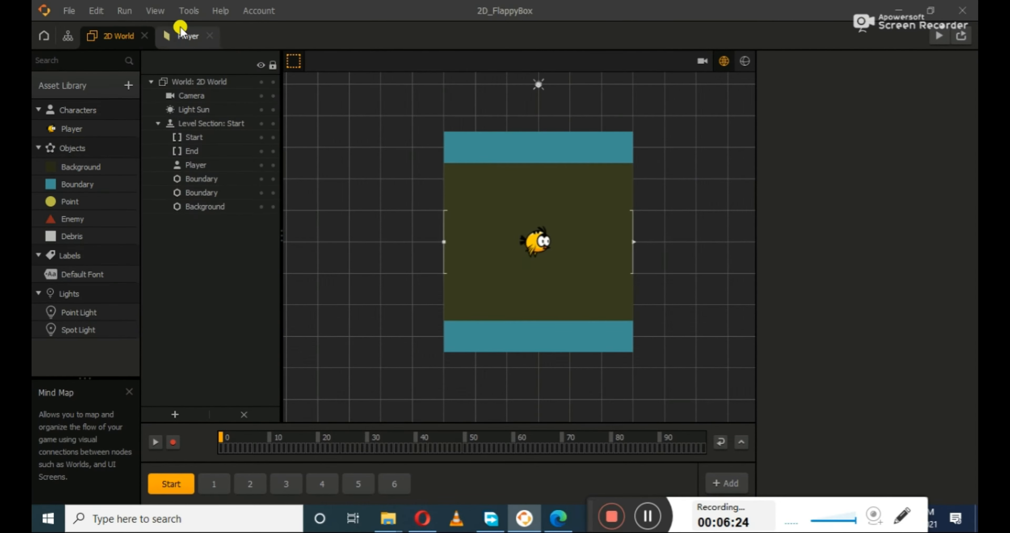
Step: Set the speed of the Player's bird animation to 0.3, play it back and close the Animation Editor
{"action": "left_click", "coordinate": [188, 36]}
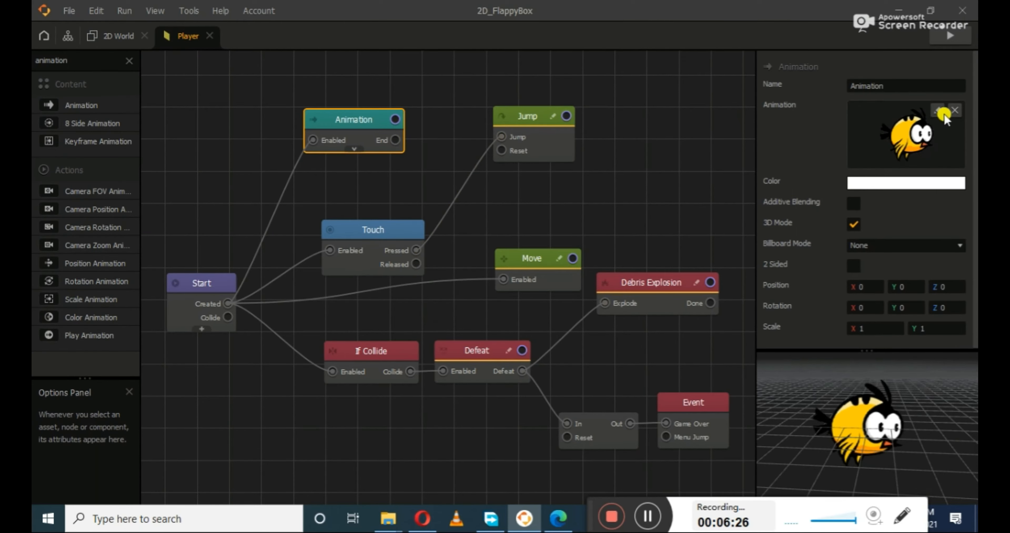
{"action": "left_click", "coordinate": [936, 112]}
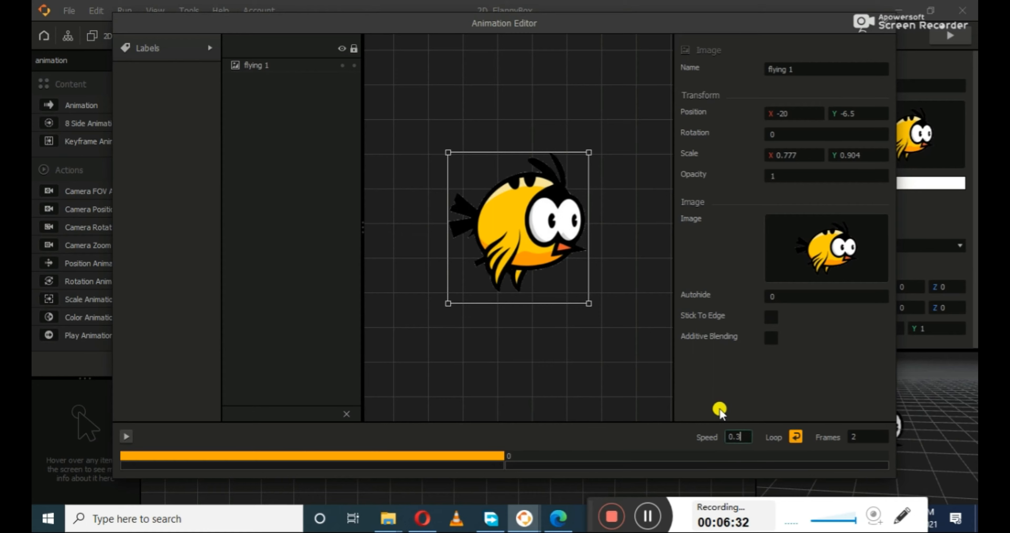
{"action": "left_click", "coordinate": [126, 437]}
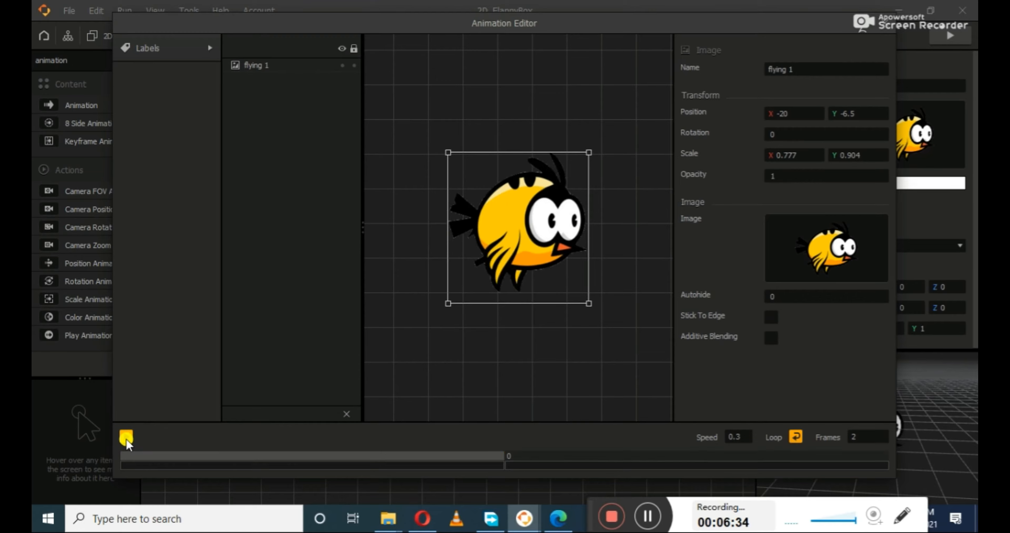
{"action": "left_click", "coordinate": [848, 34]}
Step: Preview the game from the 2D World to check the bird's wing animation during play, and close the preview
{"action": "left_click", "coordinate": [118, 35]}
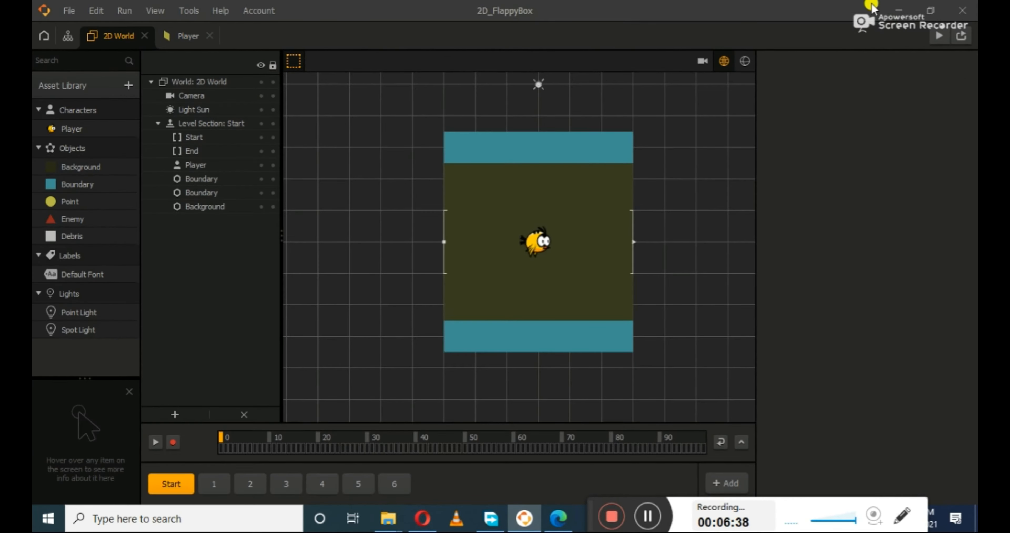
{"action": "left_click", "coordinate": [945, 36]}
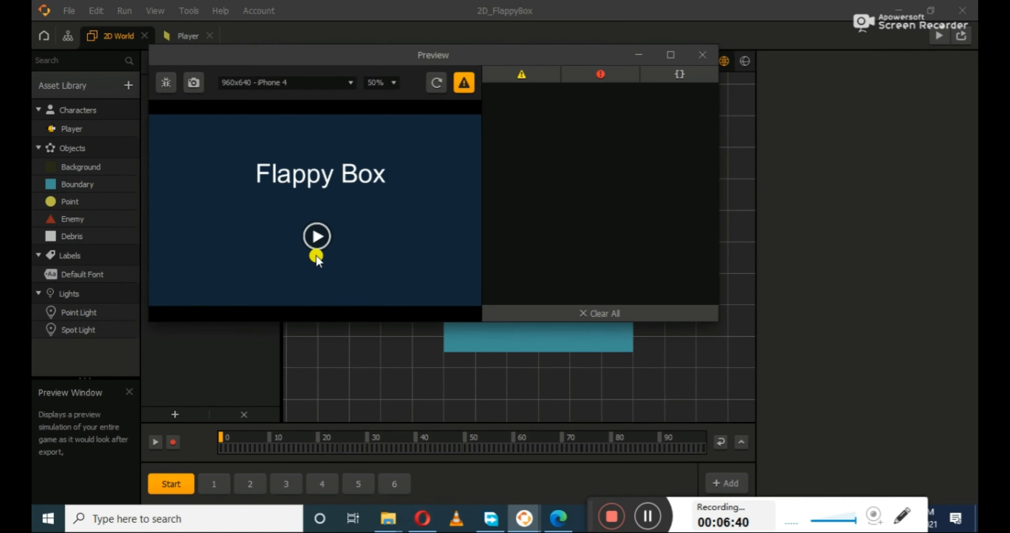
{"action": "left_click", "coordinate": [319, 235]}
{"action": "left_click", "coordinate": [350, 254]}
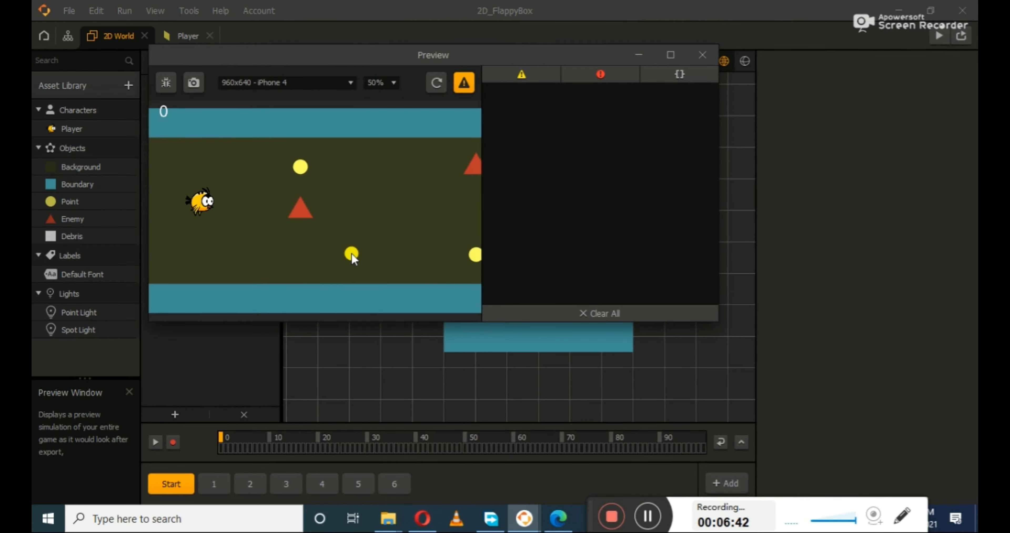
{"action": "left_click", "coordinate": [352, 254]}
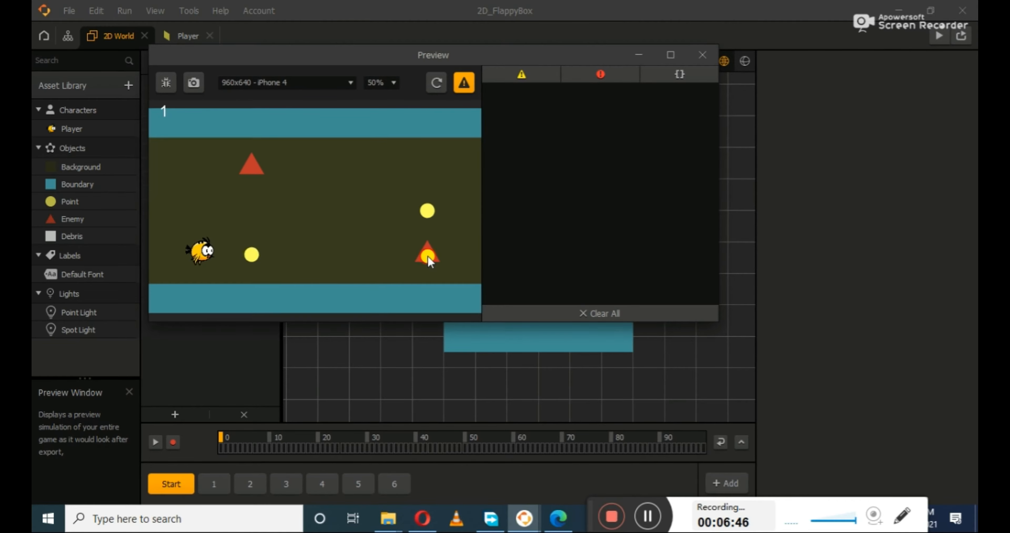
{"action": "left_click", "coordinate": [427, 256]}
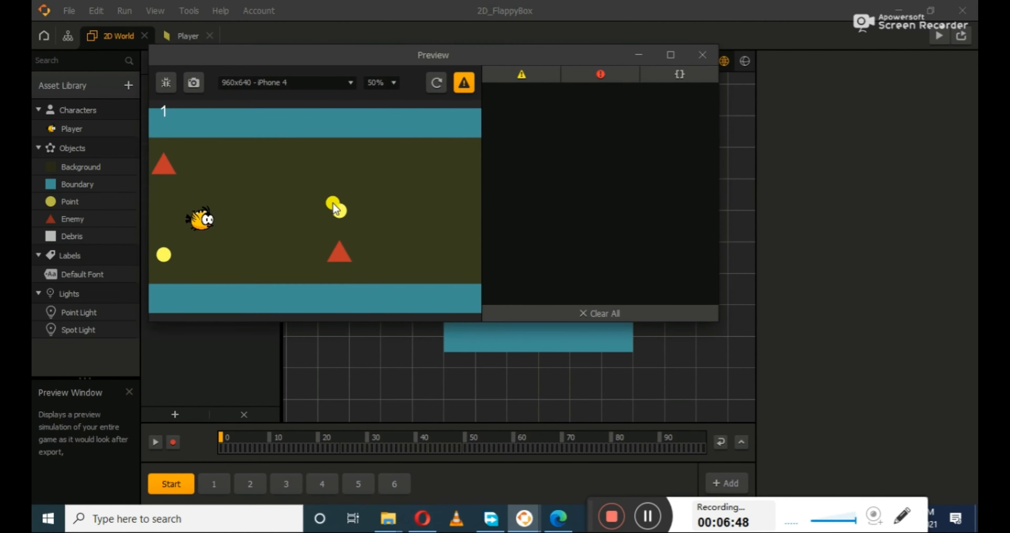
{"action": "left_click", "coordinate": [341, 220]}
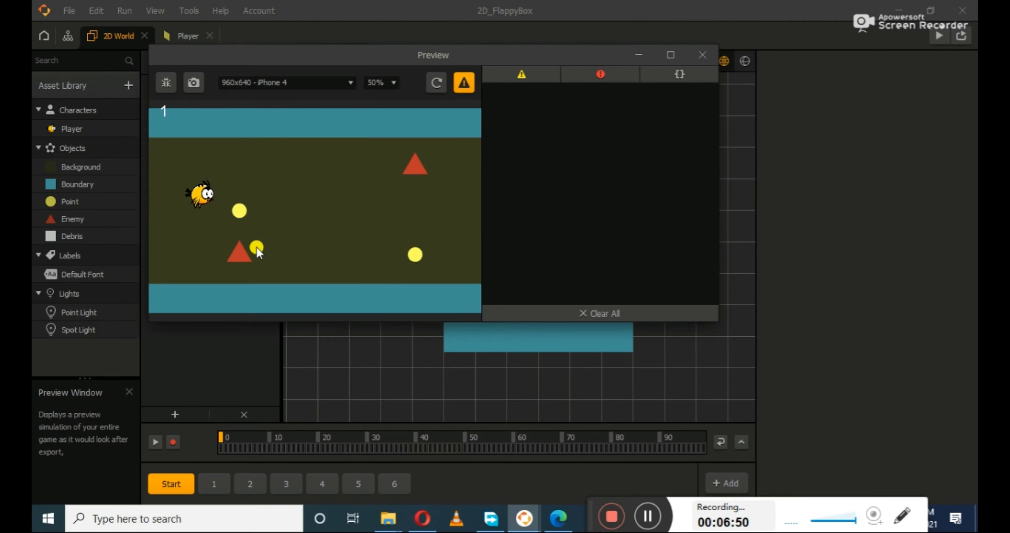
{"action": "left_click", "coordinate": [257, 247]}
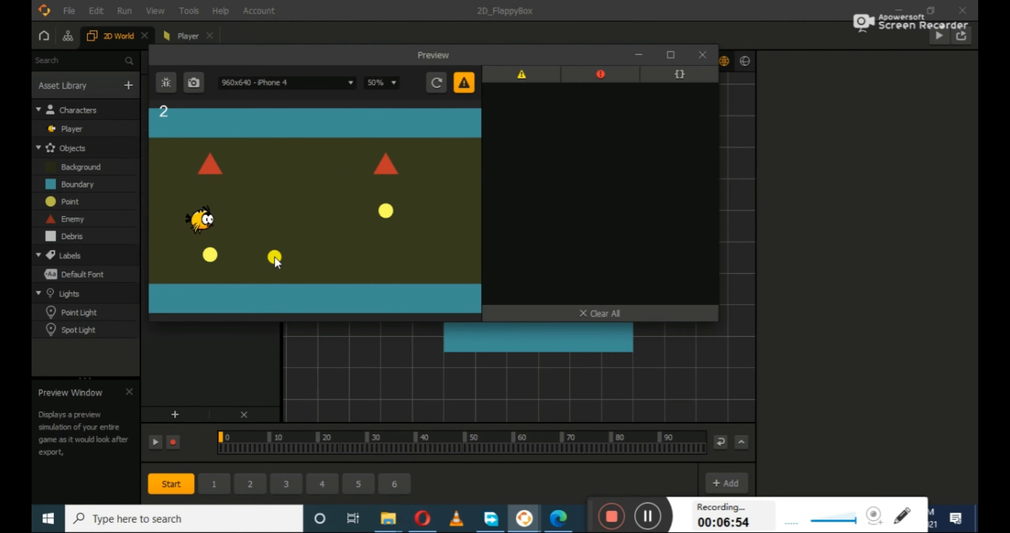
{"action": "left_click", "coordinate": [275, 256]}
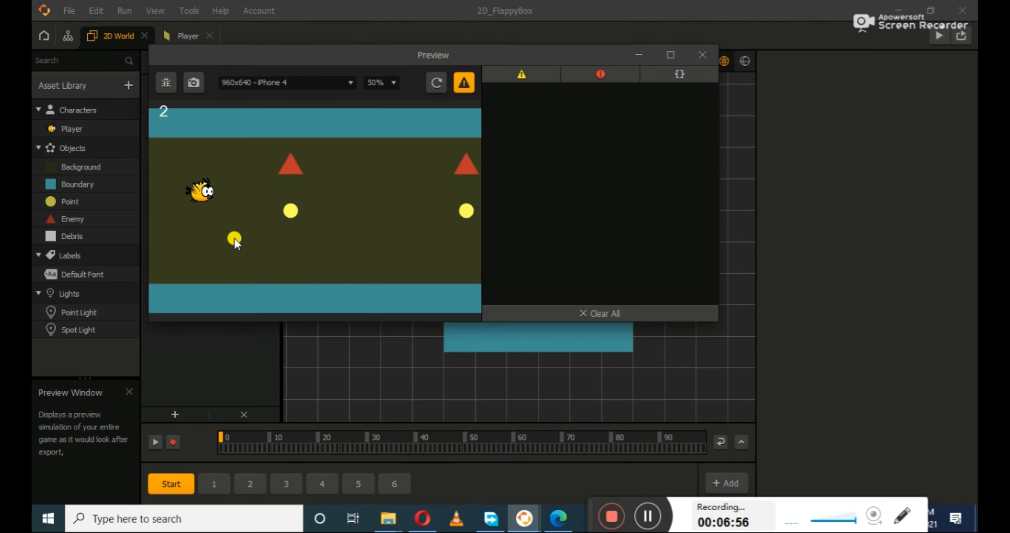
{"action": "left_click", "coordinate": [234, 238]}
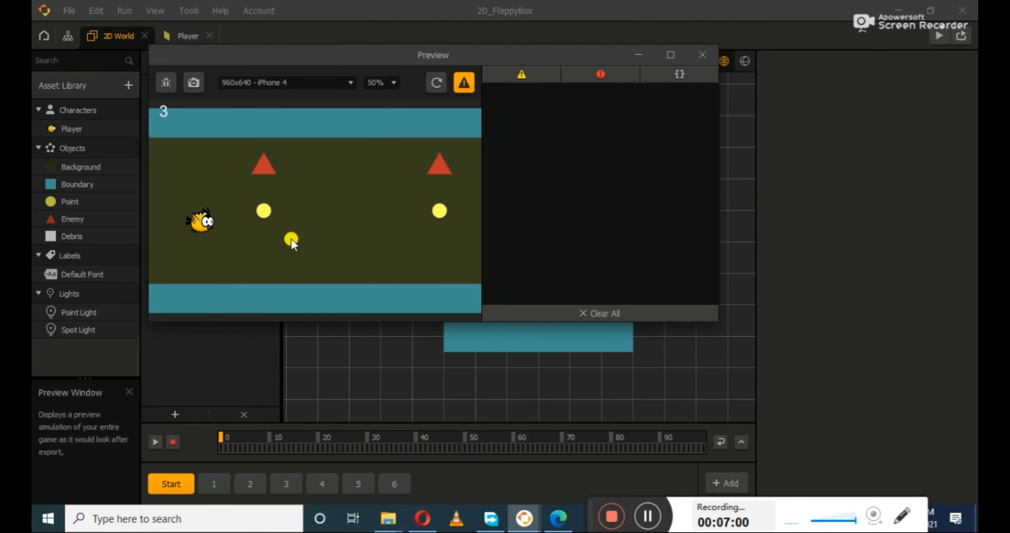
{"action": "left_click", "coordinate": [291, 238]}
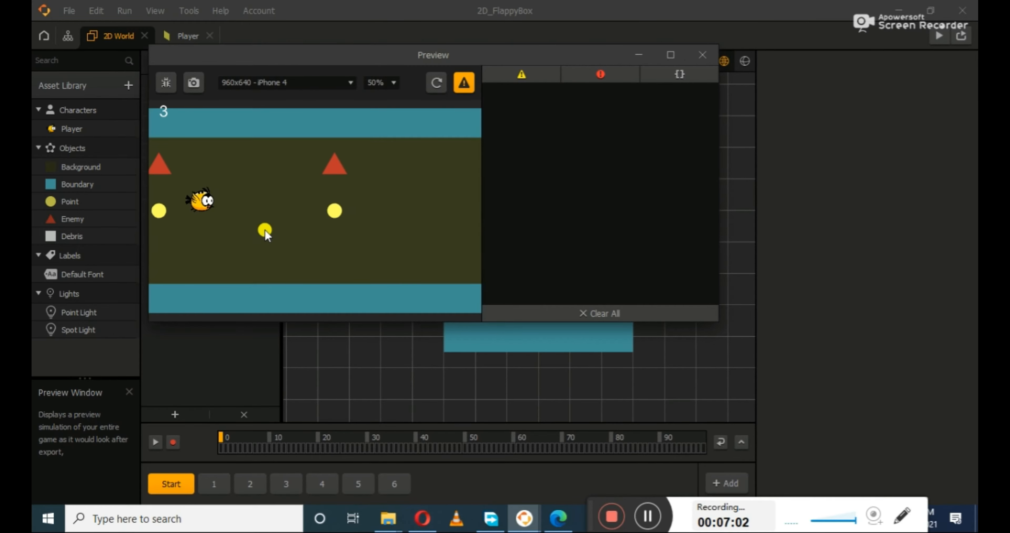
{"action": "left_click", "coordinate": [265, 230]}
{"action": "left_click", "coordinate": [264, 231]}
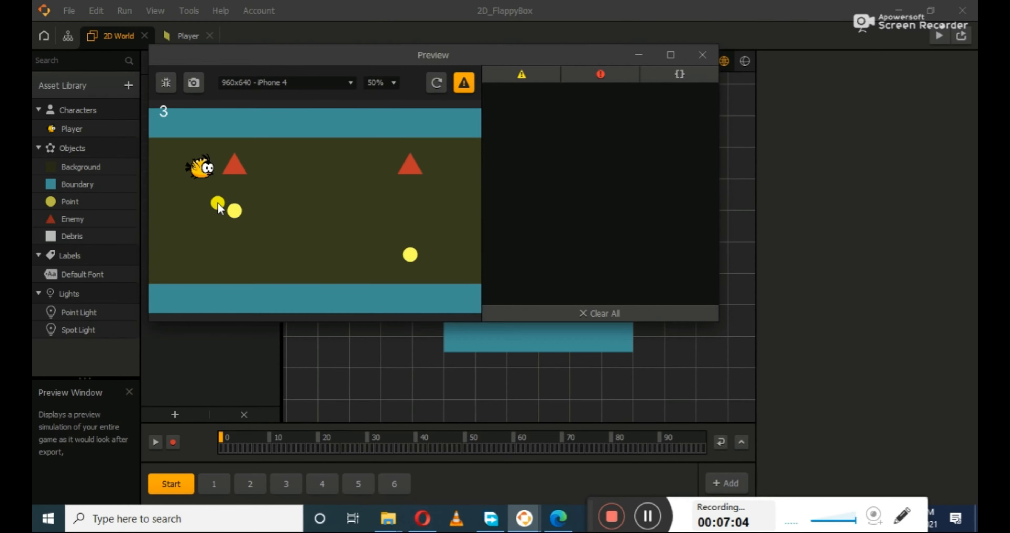
{"action": "left_click", "coordinate": [706, 56]}
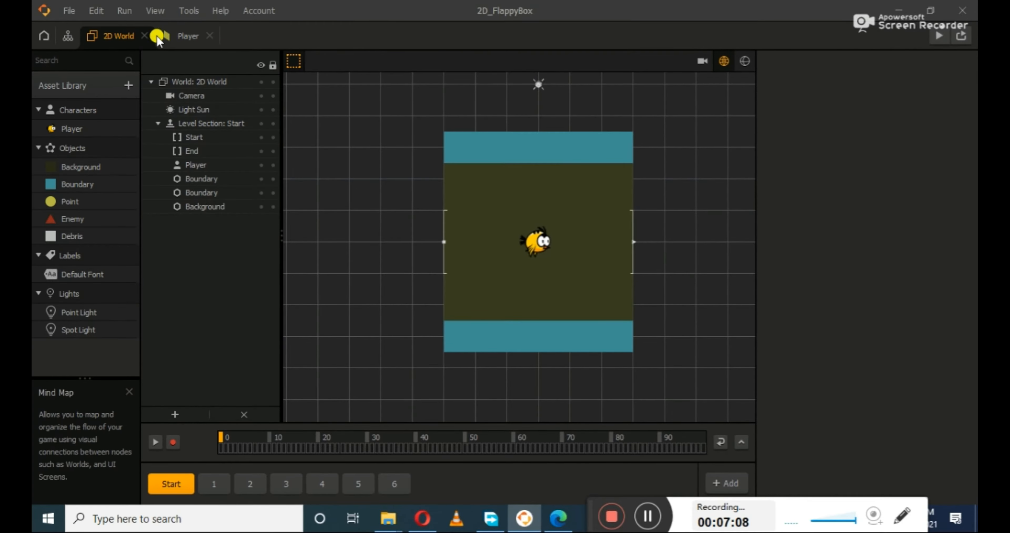
Step: In the Player node map, enable Shape Always Visible on the If Collide node and inspect the shape around the bird
{"action": "left_click", "coordinate": [175, 38]}
{"action": "left_click", "coordinate": [326, 262]}
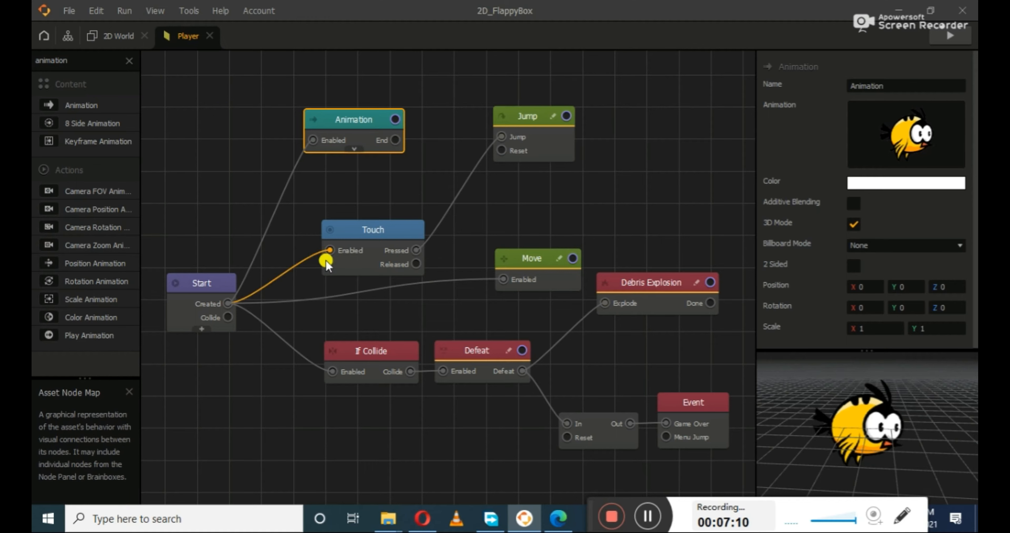
{"action": "left_click", "coordinate": [411, 362]}
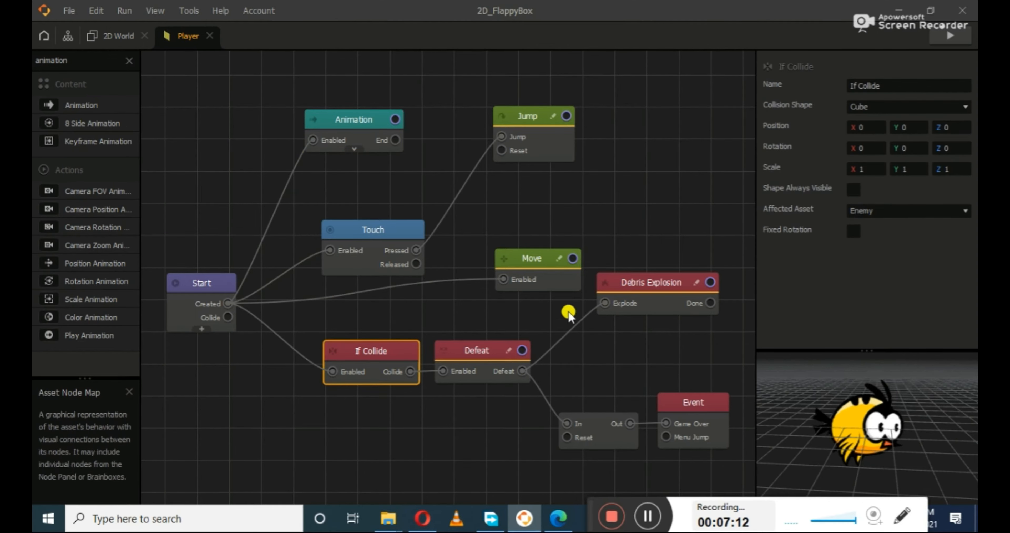
{"action": "left_click", "coordinate": [853, 189]}
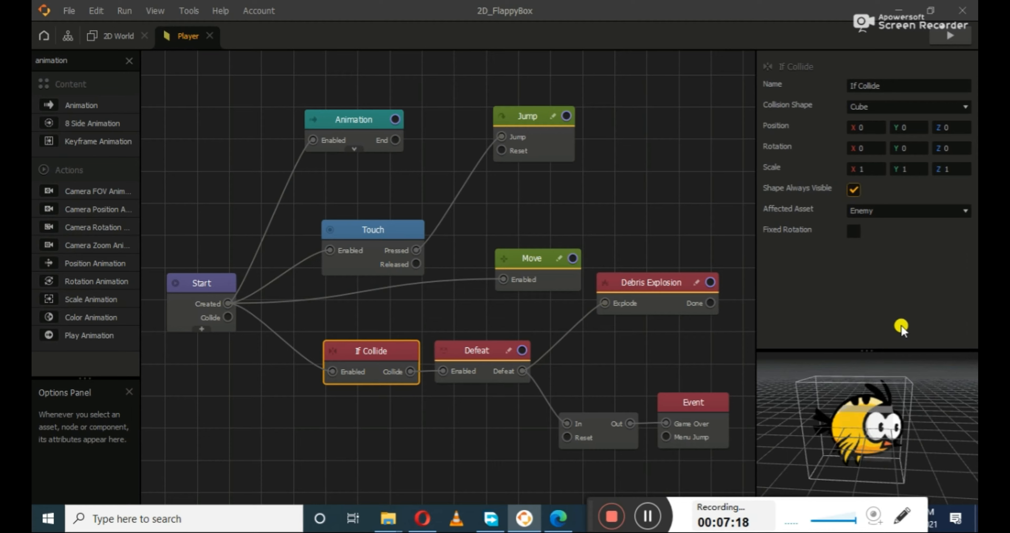
{"action": "left_click_drag", "start_coordinate": [952, 448], "coordinate": [948, 429]}
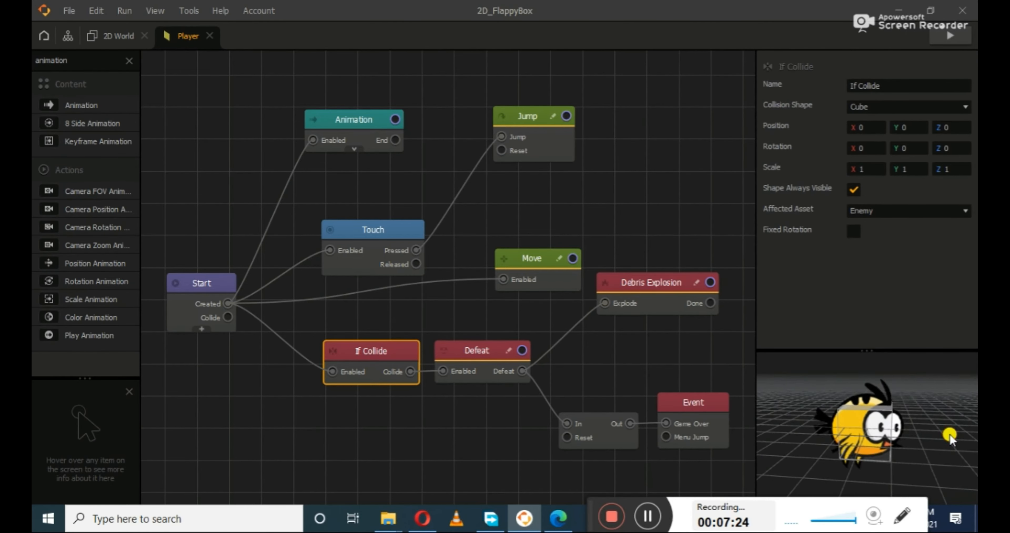
Step: Change the If Collide node's collision shape to Sphere and set its X scale to 5
{"action": "left_click", "coordinate": [877, 108]}
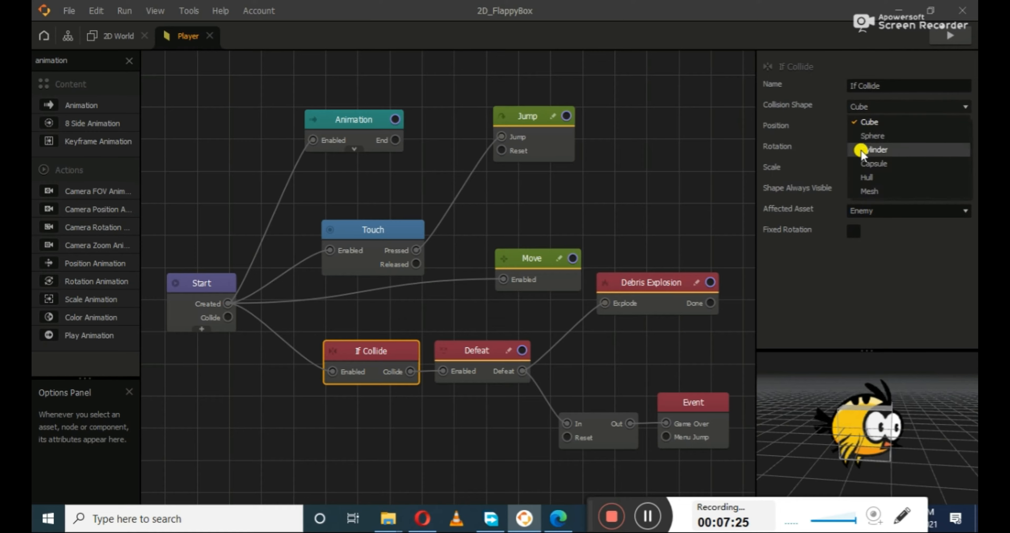
{"action": "left_click", "coordinate": [879, 139]}
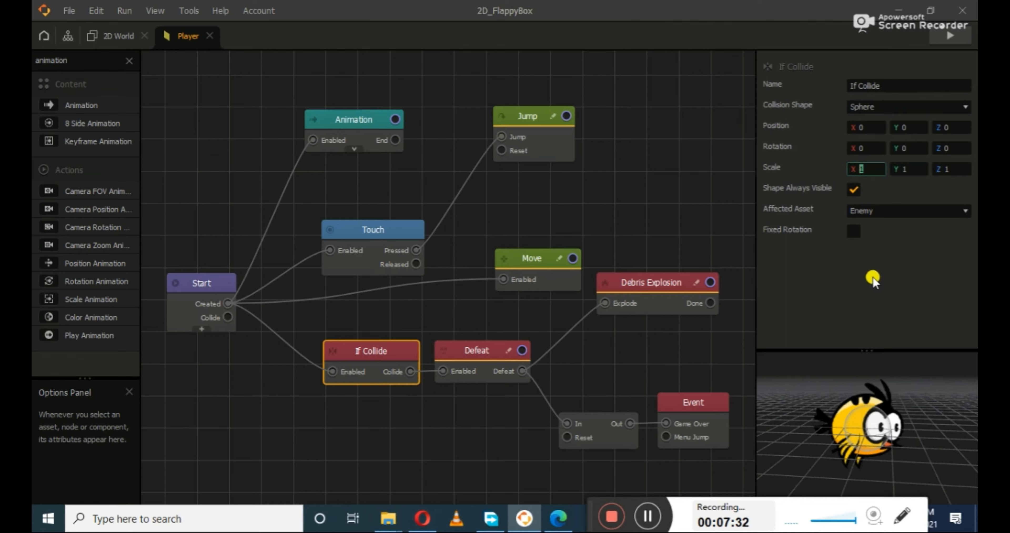
{"action": "type", "text": "5"}
{"action": "key", "text": "Return"}
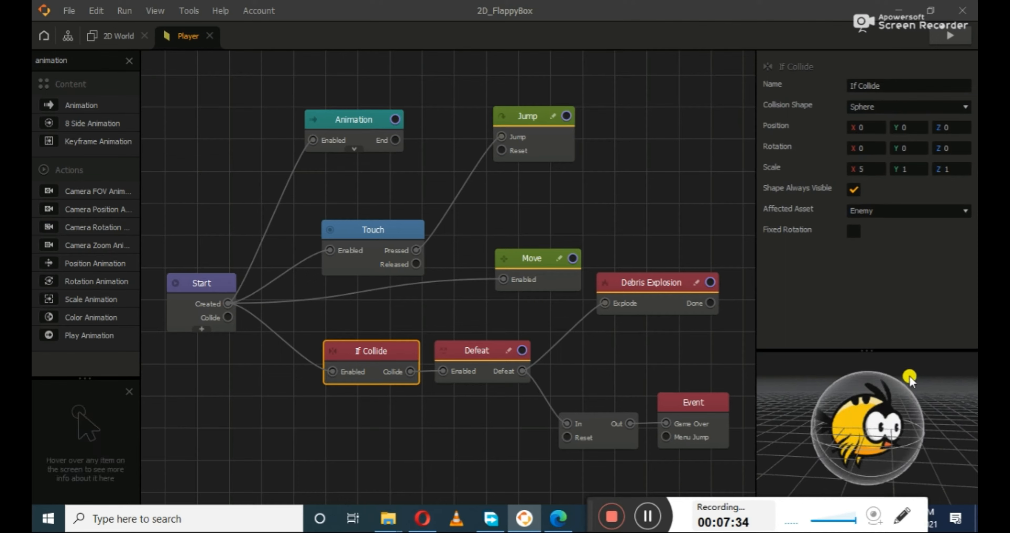
Step: Reduce the collision sphere's X scale to 4 and check how it fits around the bird
{"action": "left_click_drag", "start_coordinate": [893, 421], "coordinate": [946, 417]}
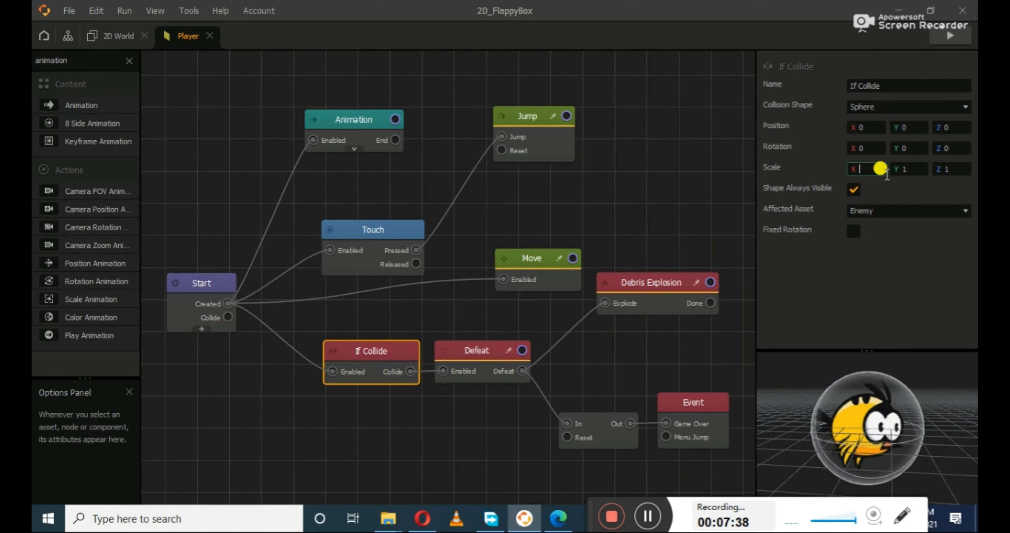
{"action": "type", "text": "4"}
{"action": "key", "text": "Return"}
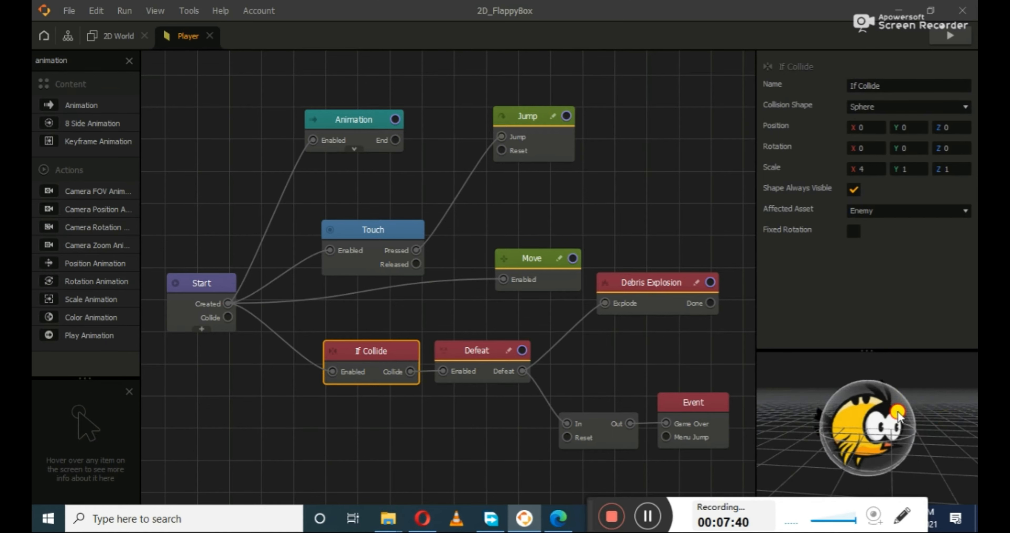
{"action": "mouse_move", "coordinate": [883, 405]}
{"action": "left_mouse_down"}
{"action": "mouse_move", "coordinate": [866, 416]}
{"action": "mouse_move", "coordinate": [886, 387]}
{"action": "mouse_move", "coordinate": [908, 405]}
{"action": "mouse_move", "coordinate": [885, 444]}
{"action": "left_mouse_up"}
Step: Disable Shape Always Visible on the If Collide node and display the collision shapes in the 2D World scene
{"action": "left_click", "coordinate": [853, 191]}
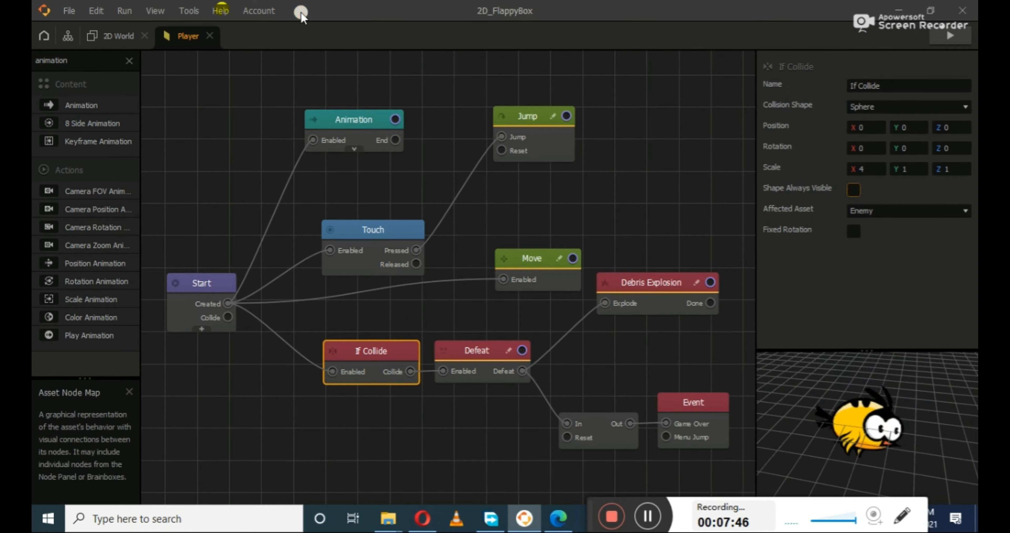
{"action": "left_click", "coordinate": [113, 36]}
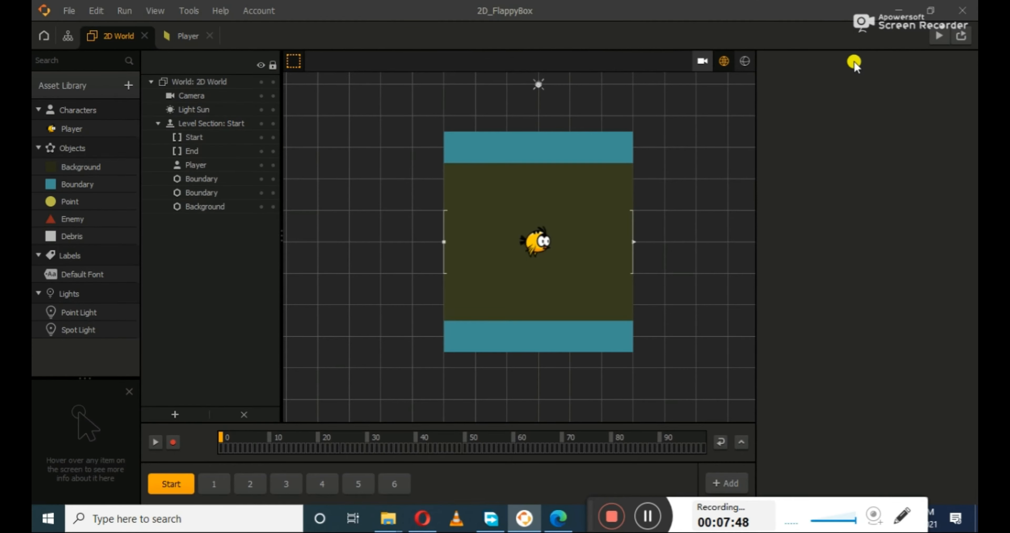
{"action": "left_click", "coordinate": [744, 61]}
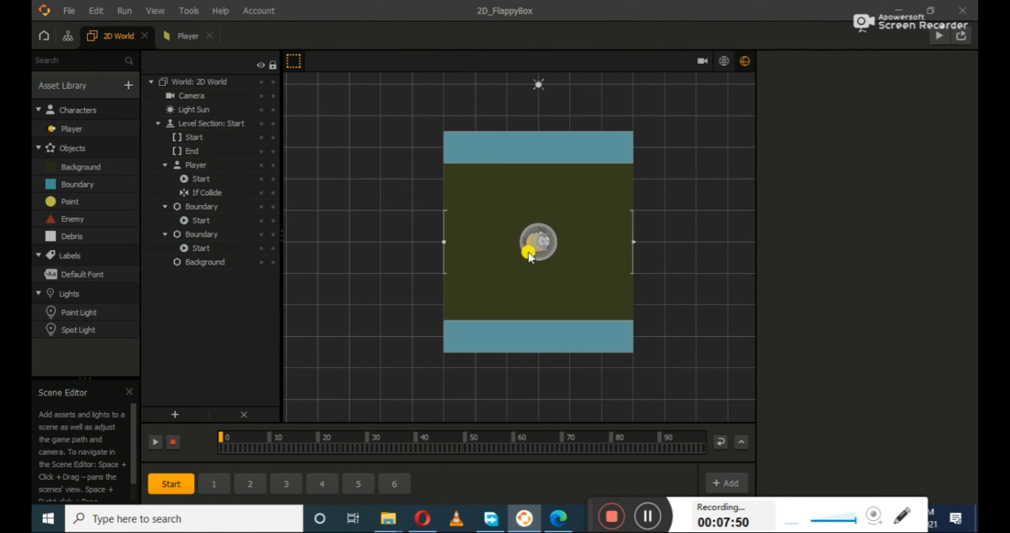
Step: Inspect the Start node's collision shape on the bird, then turn off the collision shape display in the 2D World scene
{"action": "scroll", "coordinate": [543, 231], "scroll_direction": "up", "scroll_amount": 5}
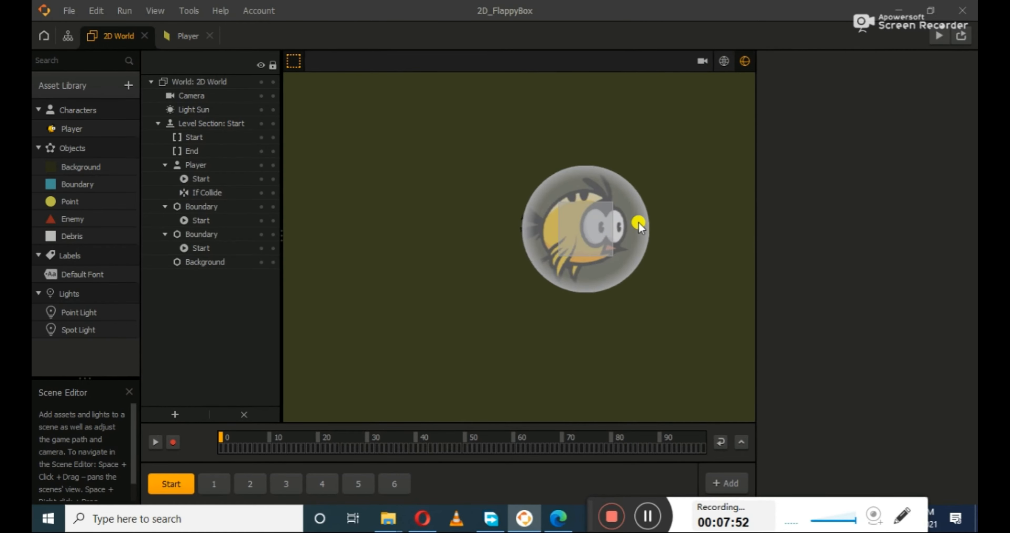
{"action": "left_click", "coordinate": [608, 248]}
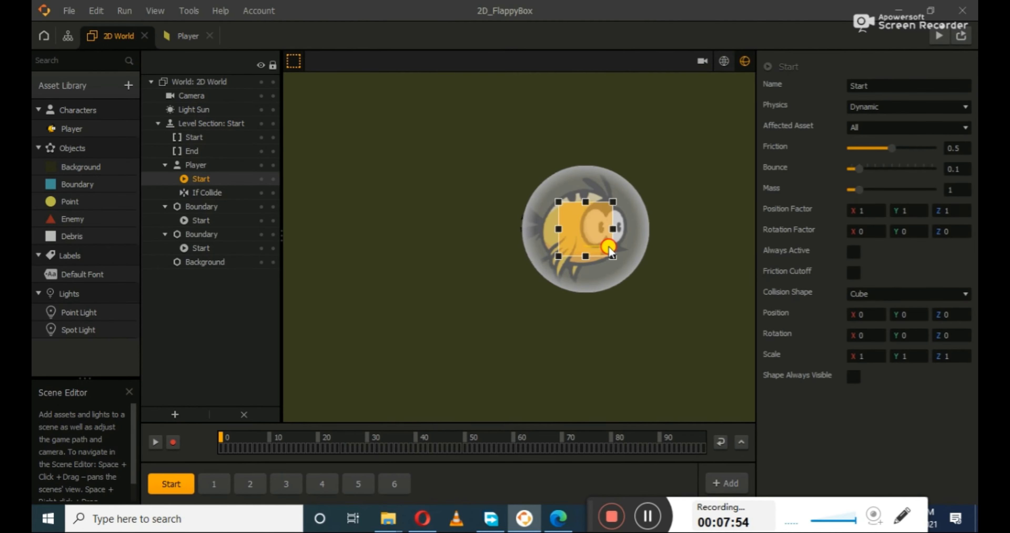
{"action": "left_click", "coordinate": [742, 205]}
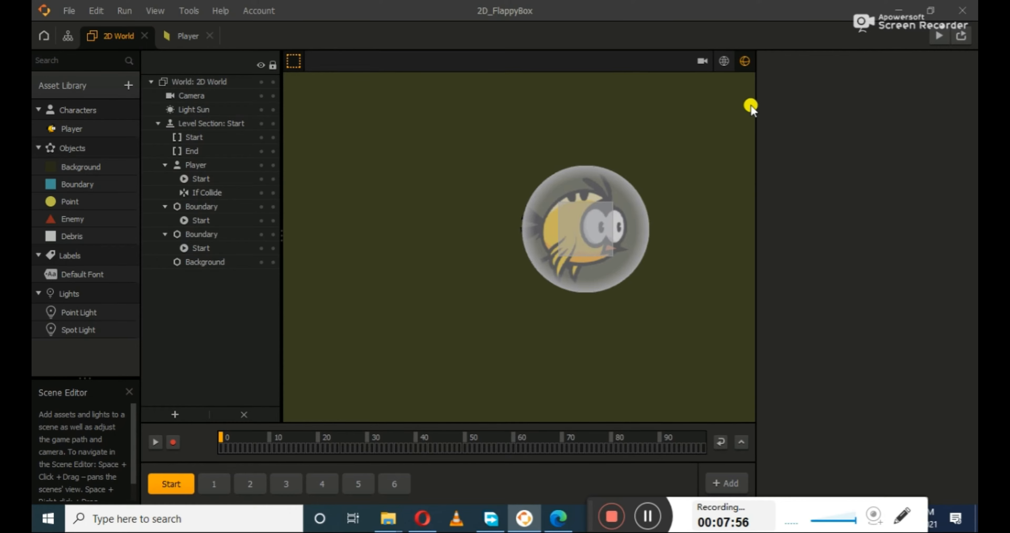
{"action": "left_click", "coordinate": [744, 61]}
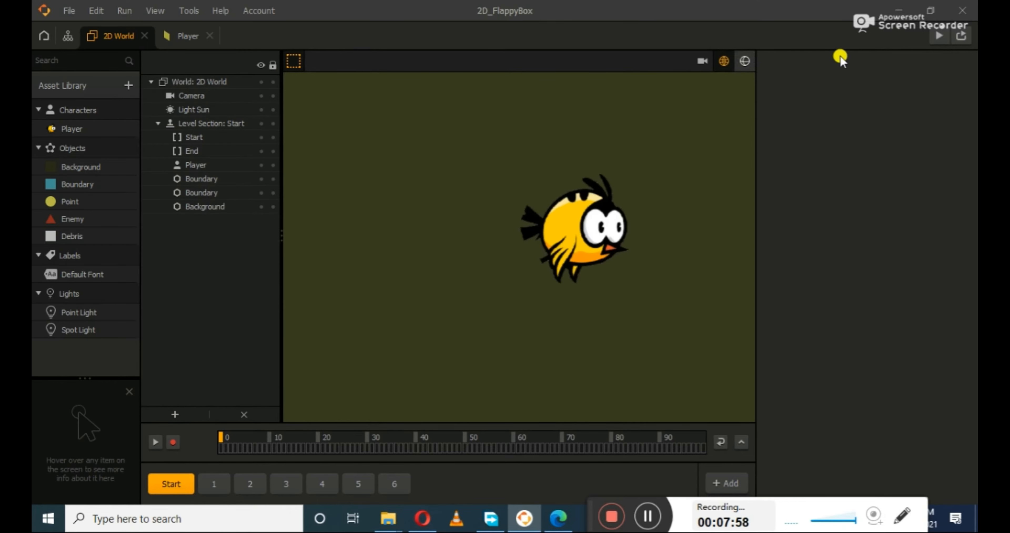
Step: Preview the game and play the bird to test its collisions with the enemies
{"action": "left_click", "coordinate": [939, 35]}
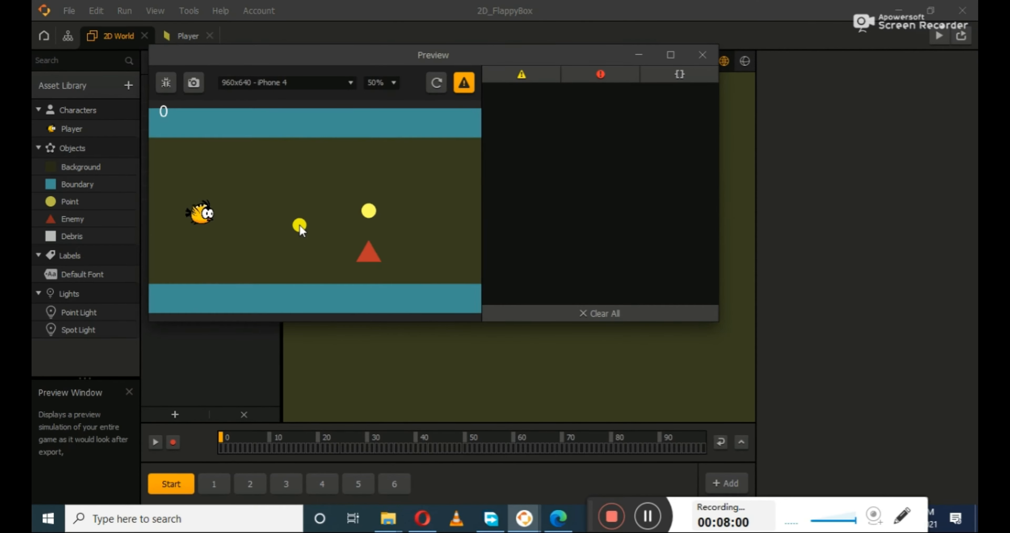
{"action": "left_click", "coordinate": [301, 245]}
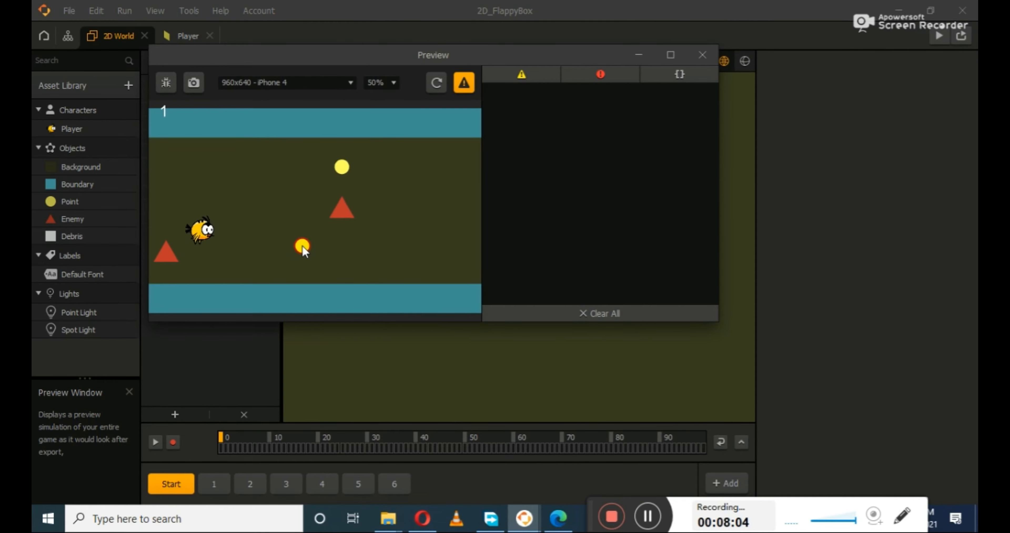
{"action": "left_click", "coordinate": [303, 246]}
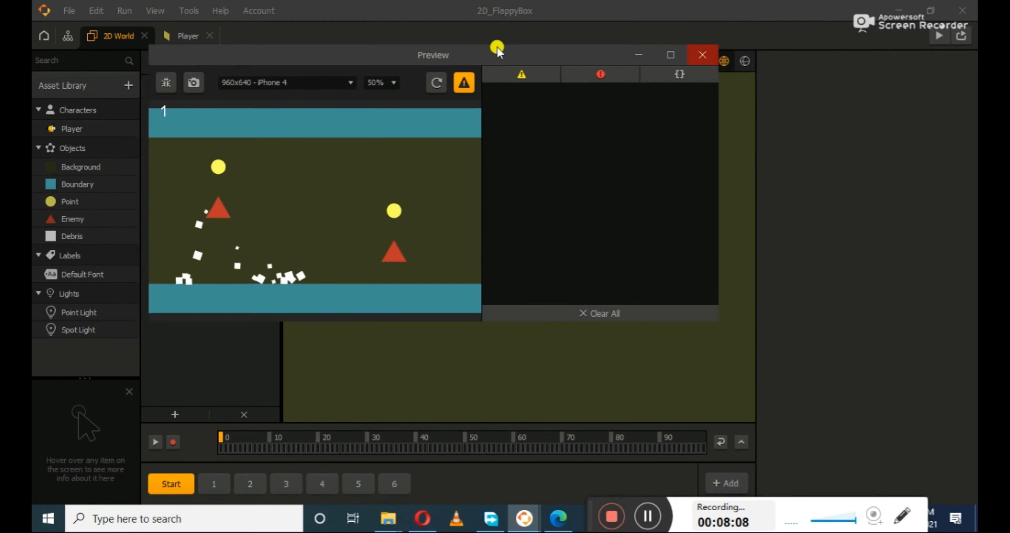
Step: In the Player node map, change the Start node's collision shape to Sphere and enable Shape Always Visible
{"action": "left_click", "coordinate": [179, 36]}
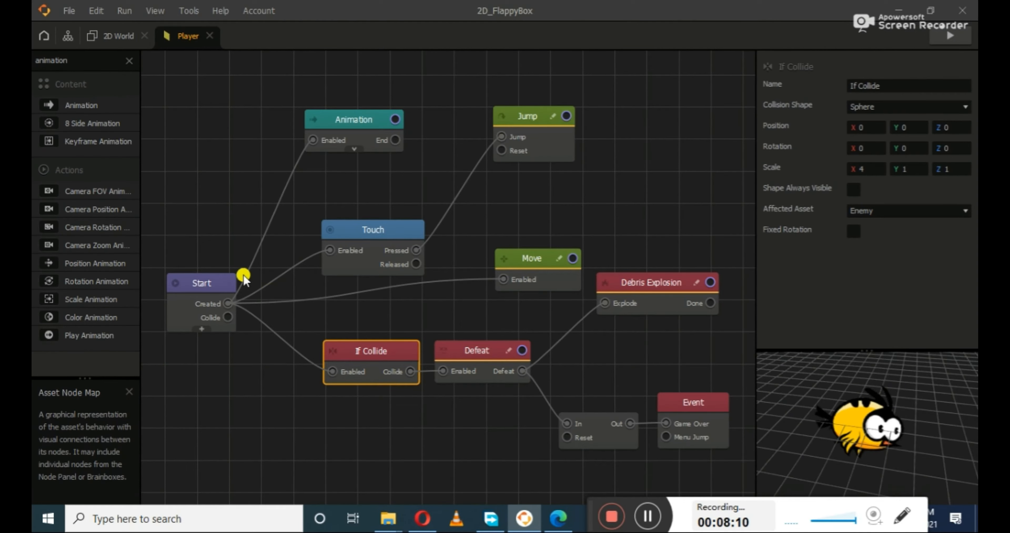
{"action": "left_click", "coordinate": [198, 283]}
{"action": "scroll", "coordinate": [799, 286], "scroll_direction": "down", "scroll_amount": 3}
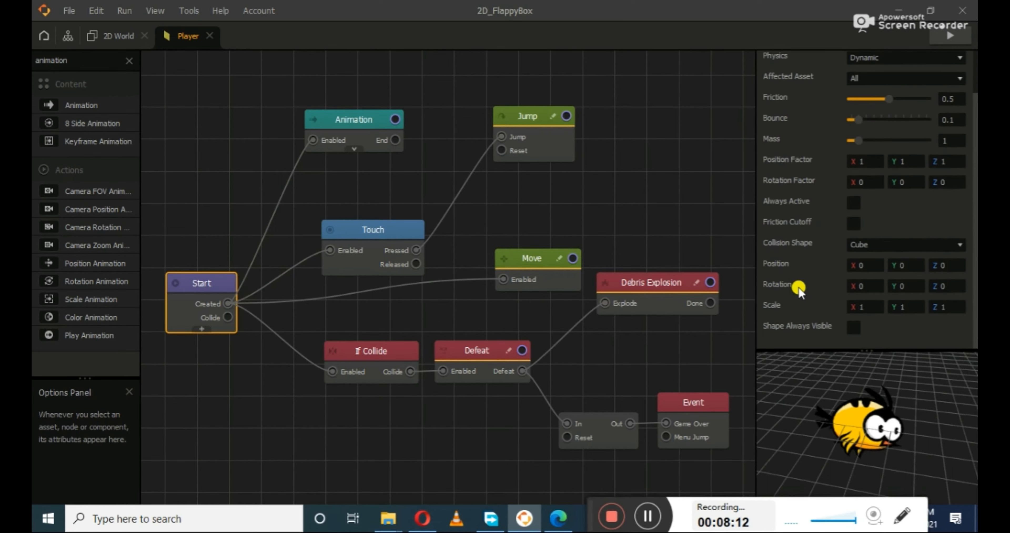
{"action": "left_click", "coordinate": [876, 245]}
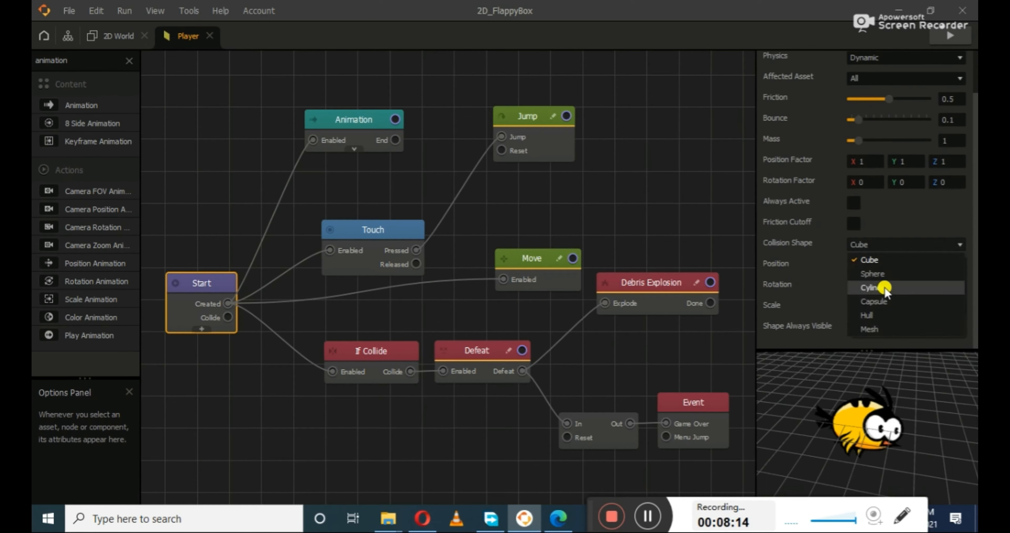
{"action": "left_click", "coordinate": [875, 276]}
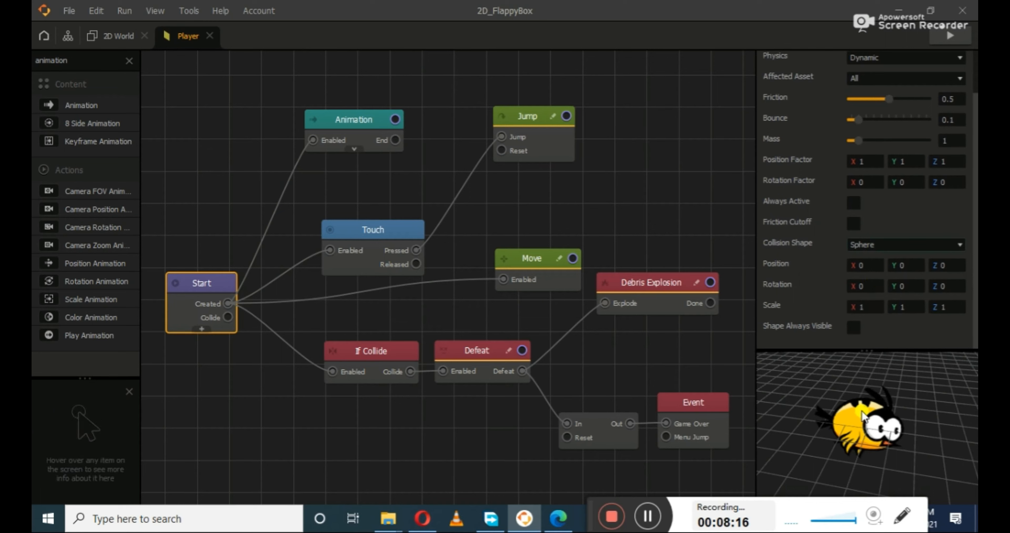
{"action": "left_click", "coordinate": [850, 331]}
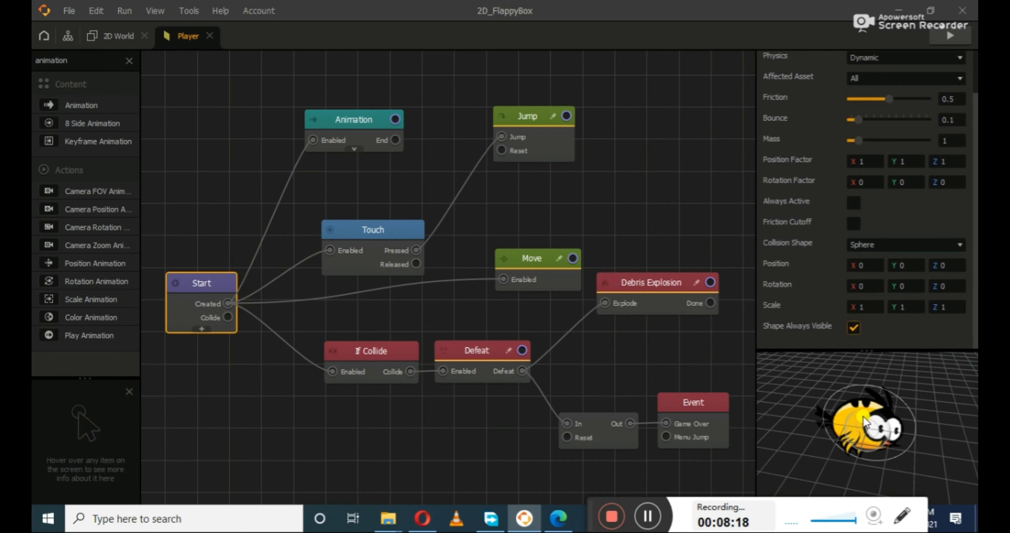
Step: Set the Start node's collision sphere X scale to 5, then reduce it to 4 to fit the bird
{"action": "left_click", "coordinate": [862, 306]}
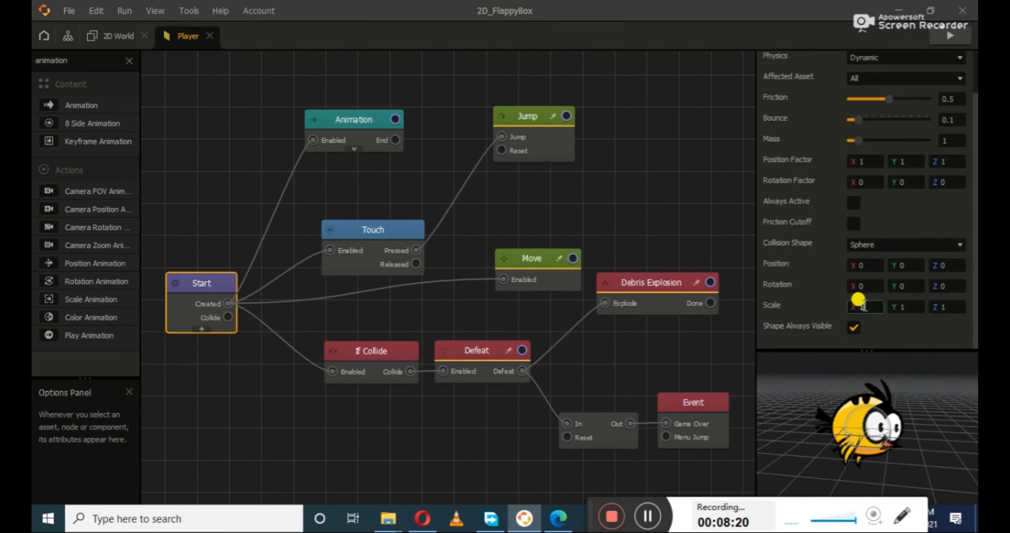
{"action": "type", "text": "5"}
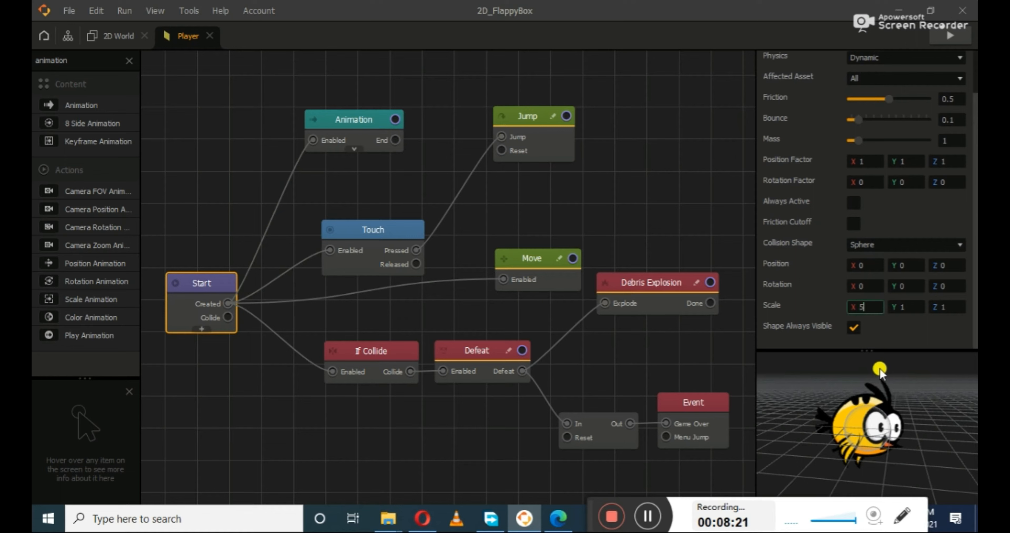
{"action": "left_click", "coordinate": [902, 335]}
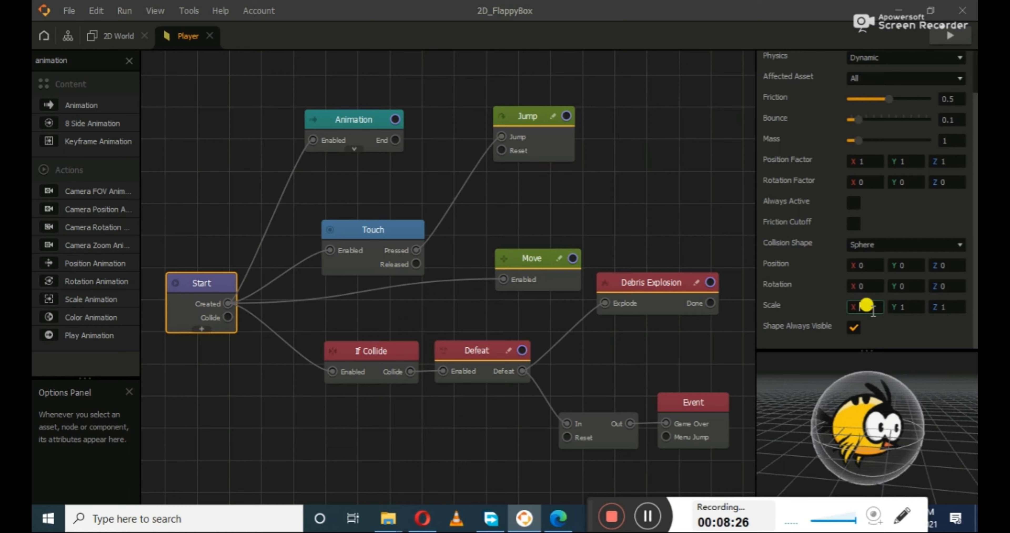
{"action": "type", "text": "4"}
{"action": "left_click", "coordinate": [885, 342]}
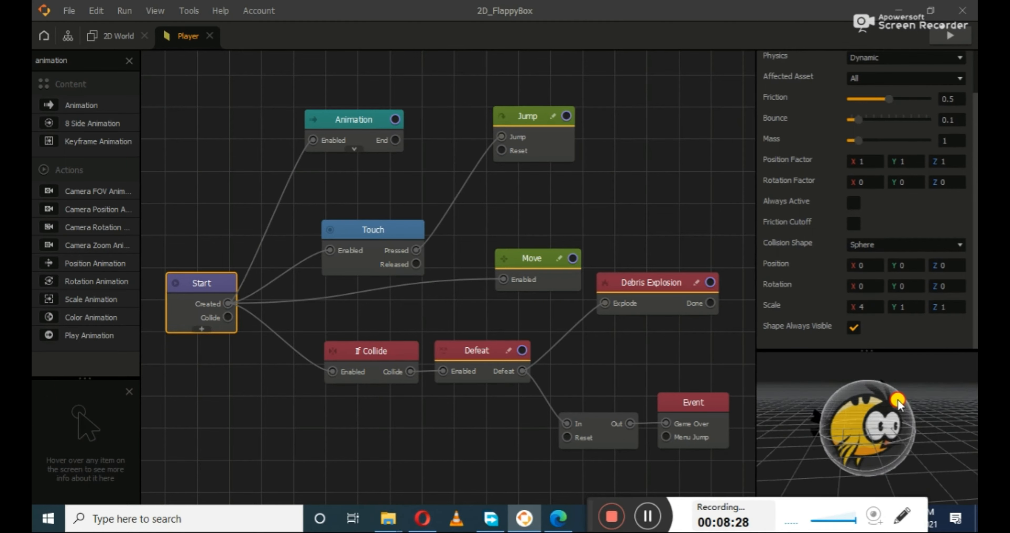
Step: Review the If Collide node's settings, then play a game preview to test the new collision sphere and close it
{"action": "left_click", "coordinate": [386, 350]}
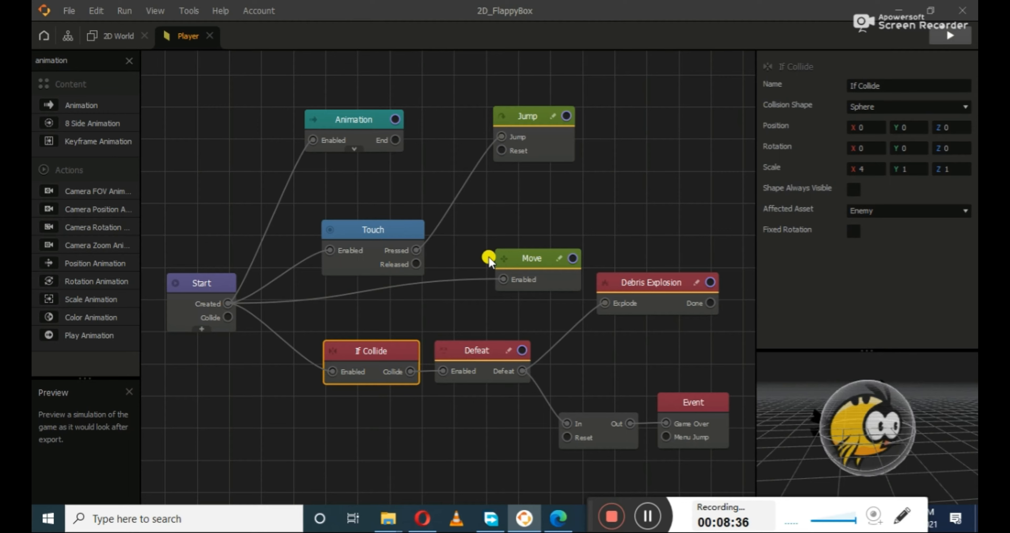
{"action": "left_click", "coordinate": [308, 239]}
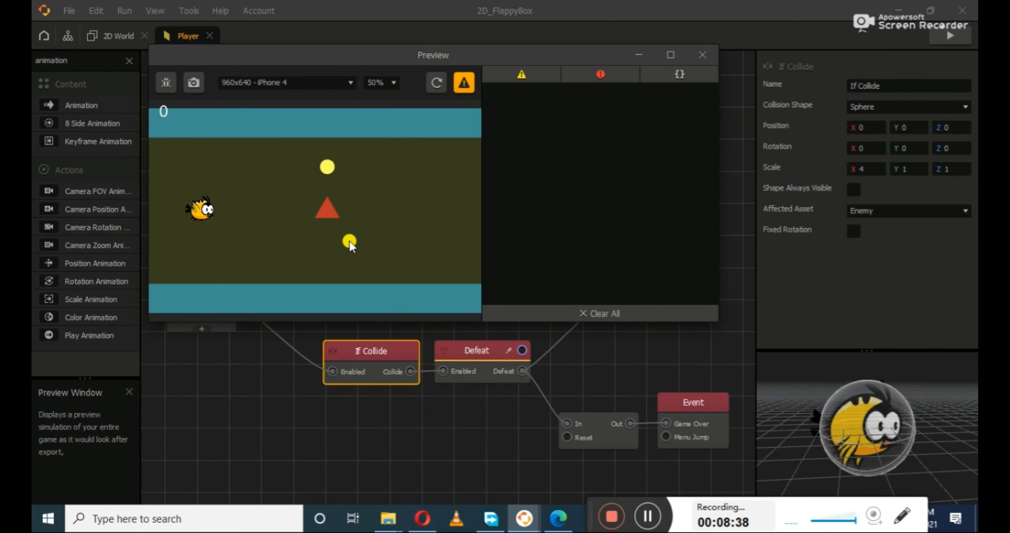
{"action": "left_click", "coordinate": [350, 262]}
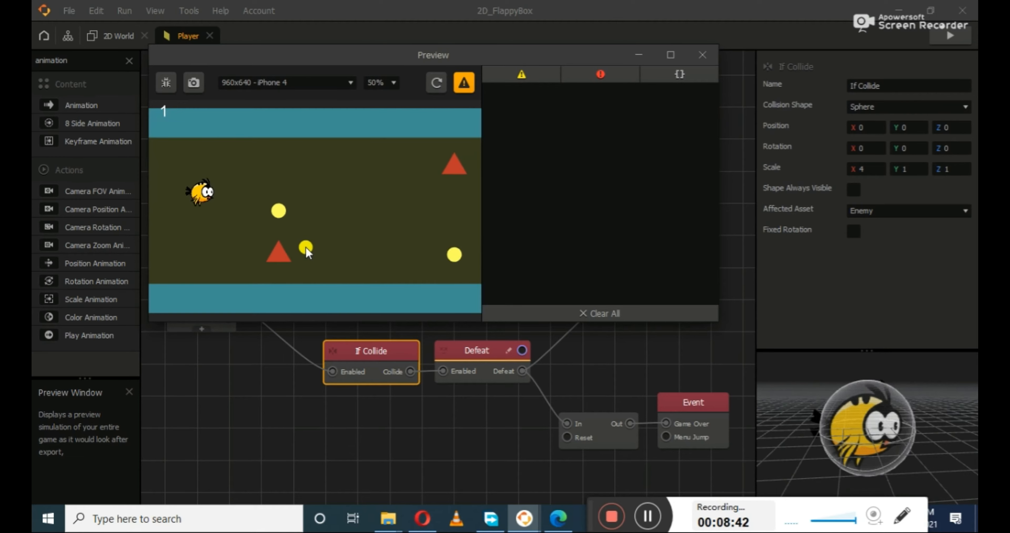
{"action": "left_click", "coordinate": [308, 250]}
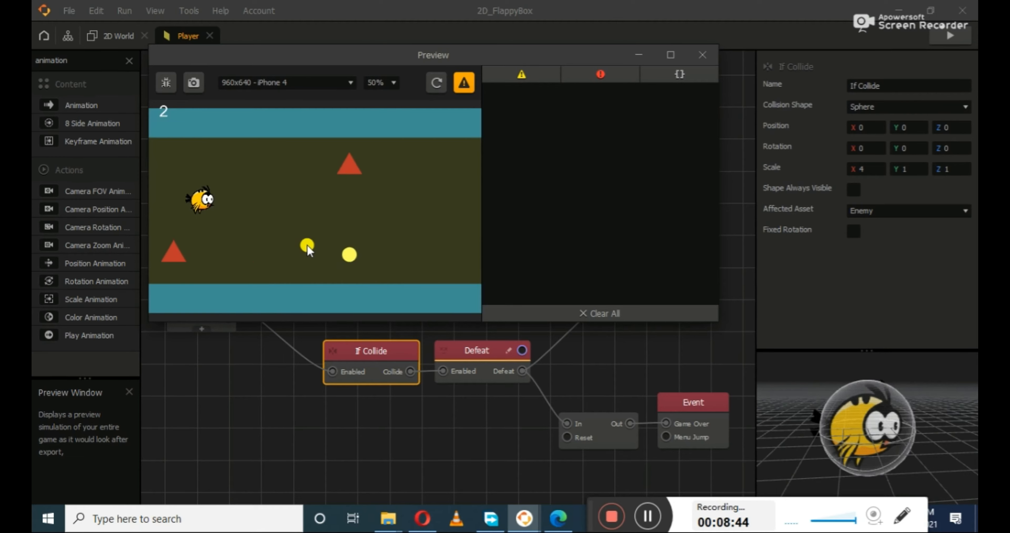
{"action": "left_click", "coordinate": [308, 250]}
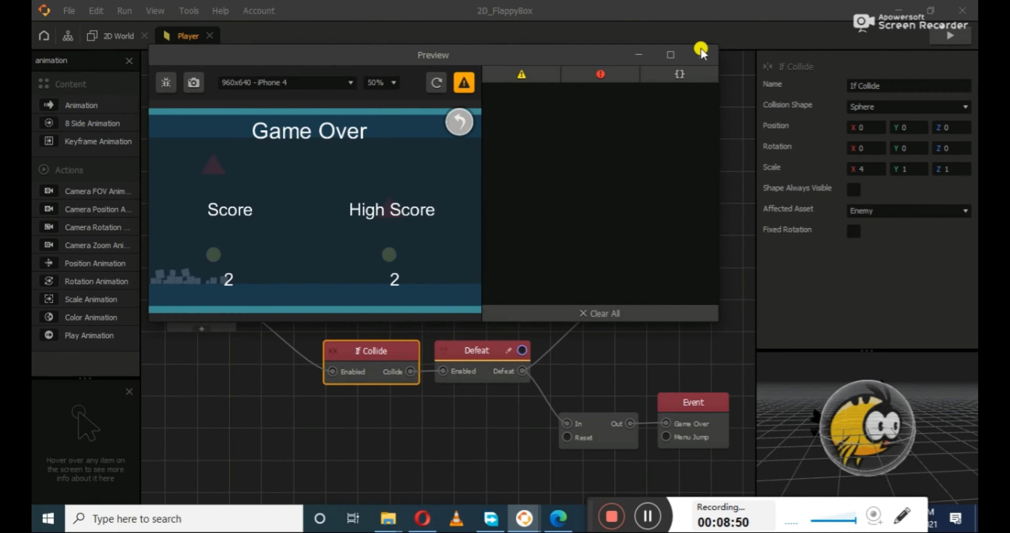
{"action": "left_click", "coordinate": [702, 57]}
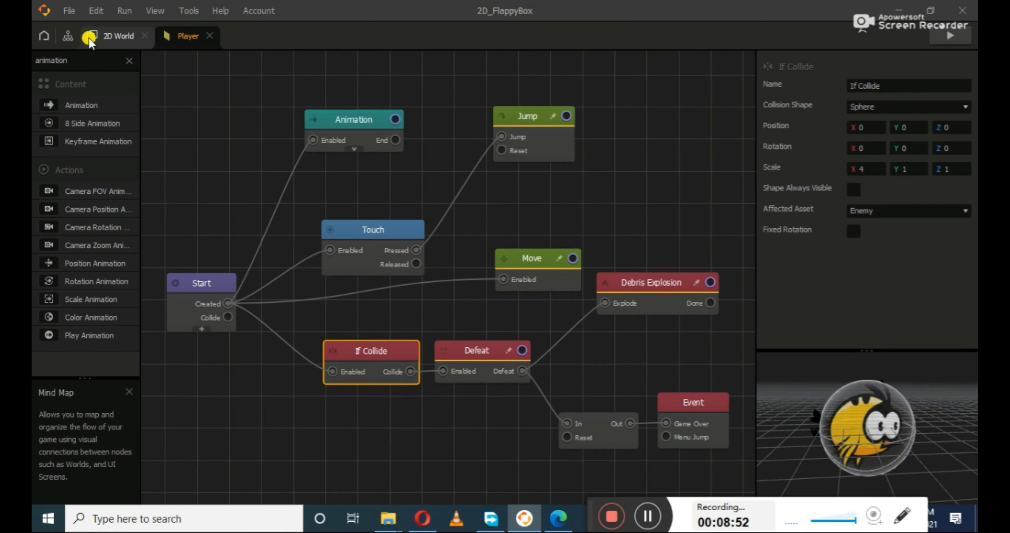
Step: Check how the collision sphere fits around the bird in the 2D World scene
{"action": "left_click", "coordinate": [113, 36]}
{"action": "scroll", "coordinate": [565, 247], "scroll_direction": "down", "scroll_amount": 3}
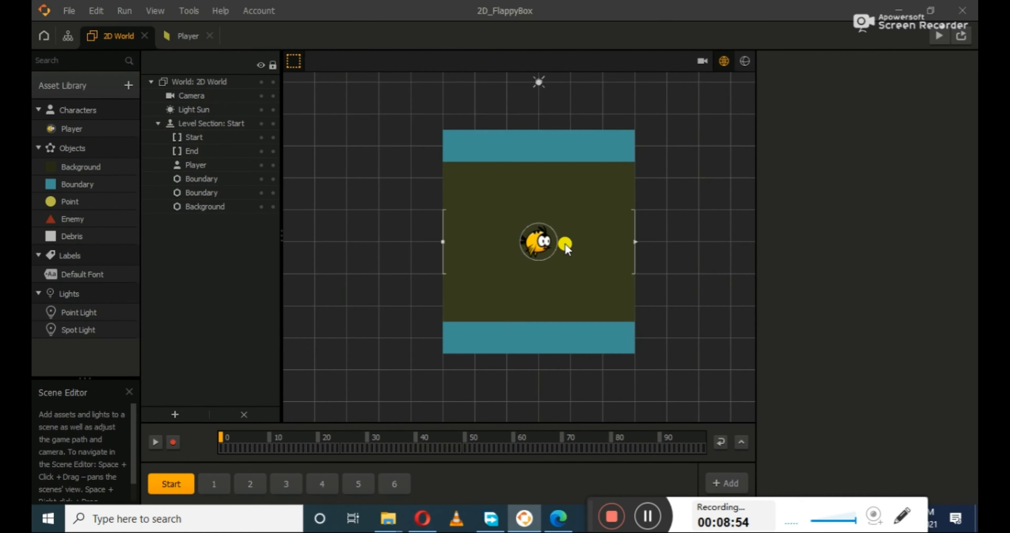
{"action": "scroll", "coordinate": [560, 237], "scroll_direction": "up", "scroll_amount": 1}
Step: Disable Shape Always Visible on the Player's Start node
{"action": "left_click", "coordinate": [184, 36]}
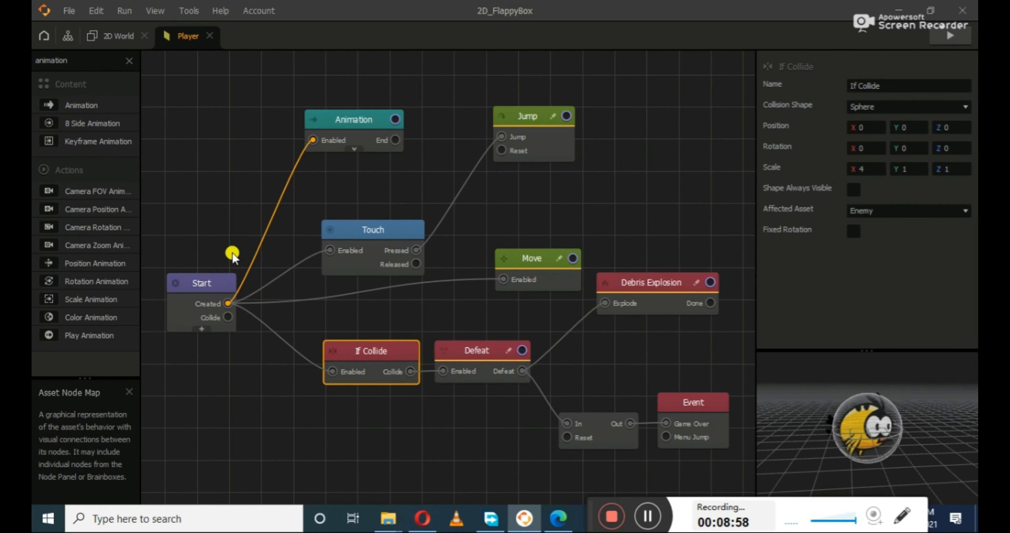
{"action": "left_click", "coordinate": [203, 288]}
{"action": "scroll", "coordinate": [791, 304], "scroll_direction": "down", "scroll_amount": 1}
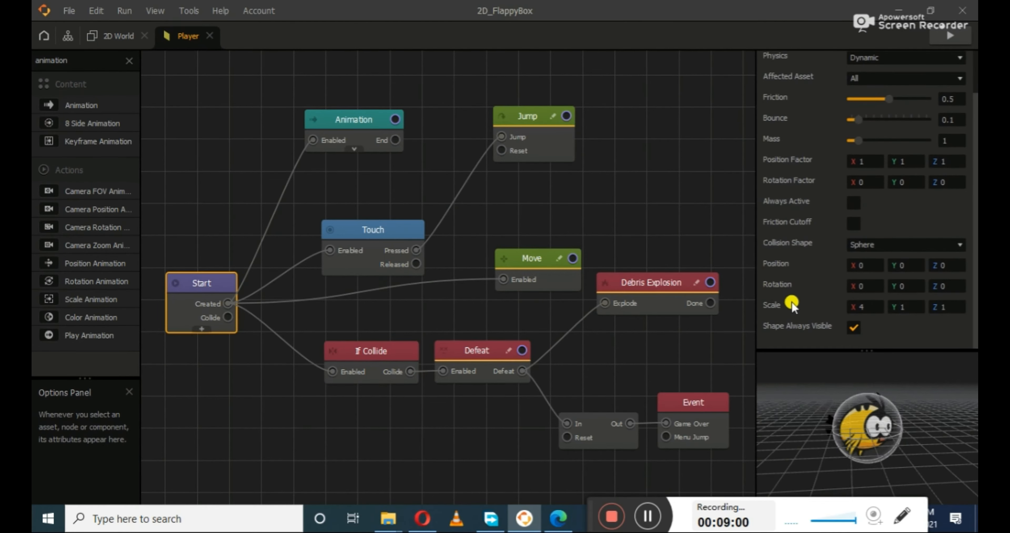
{"action": "left_click", "coordinate": [846, 326]}
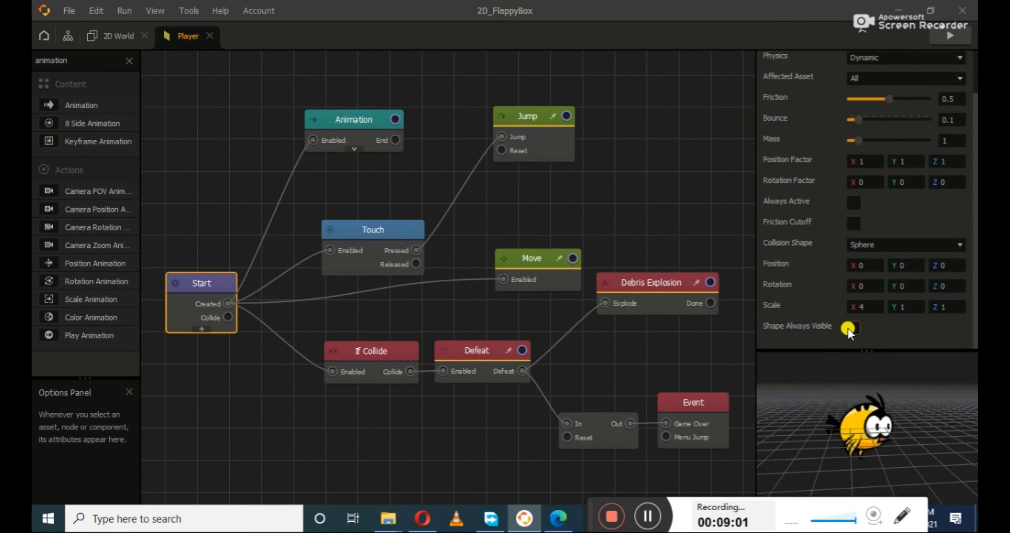
Step: Add the _0006_Background image from the Videos folder to the 2D World scene as an object
{"action": "left_click", "coordinate": [114, 36]}
{"action": "left_click", "coordinate": [535, 177]}
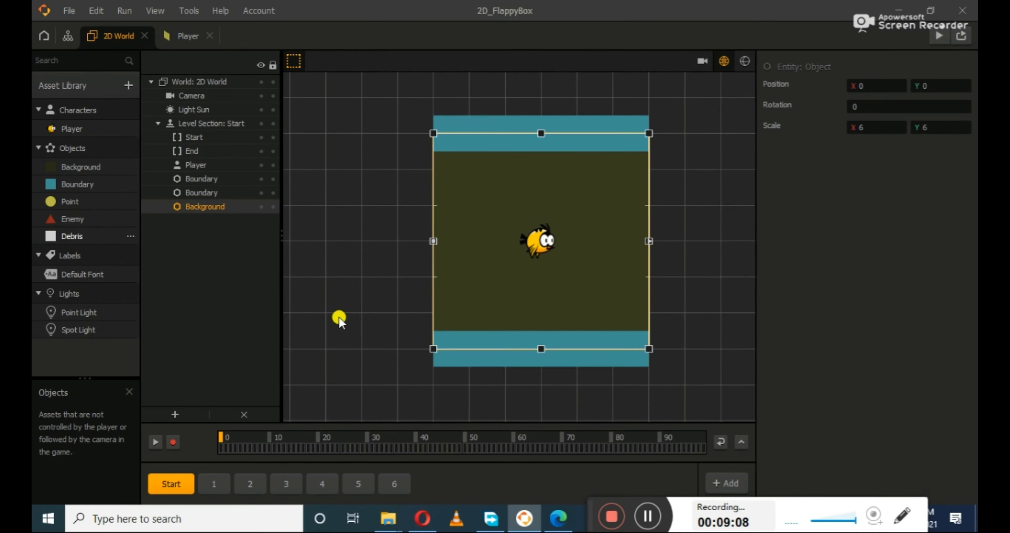
{"action": "left_click", "coordinate": [90, 168]}
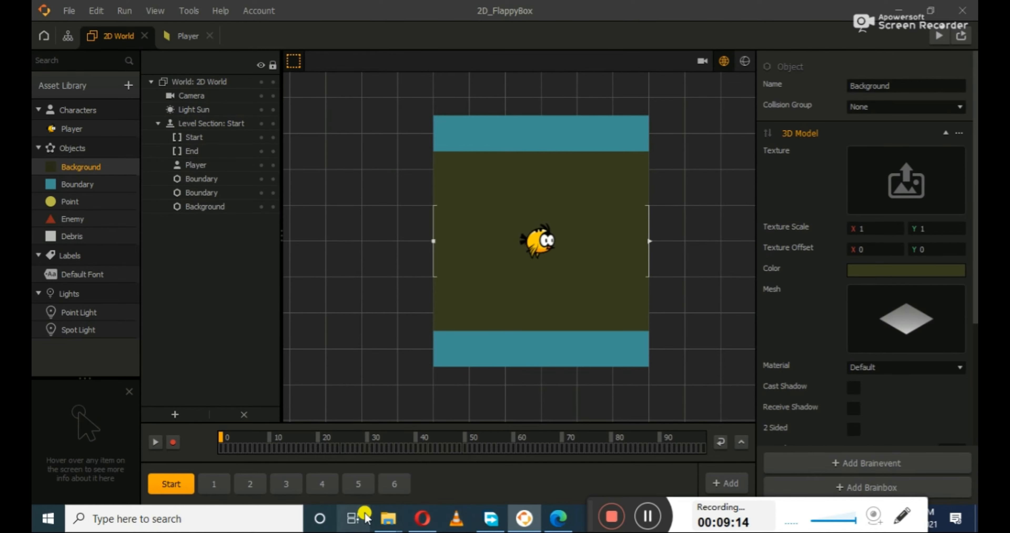
{"action": "mouse_move", "coordinate": [404, 521]}
{"action": "left_click", "coordinate": [457, 456]}
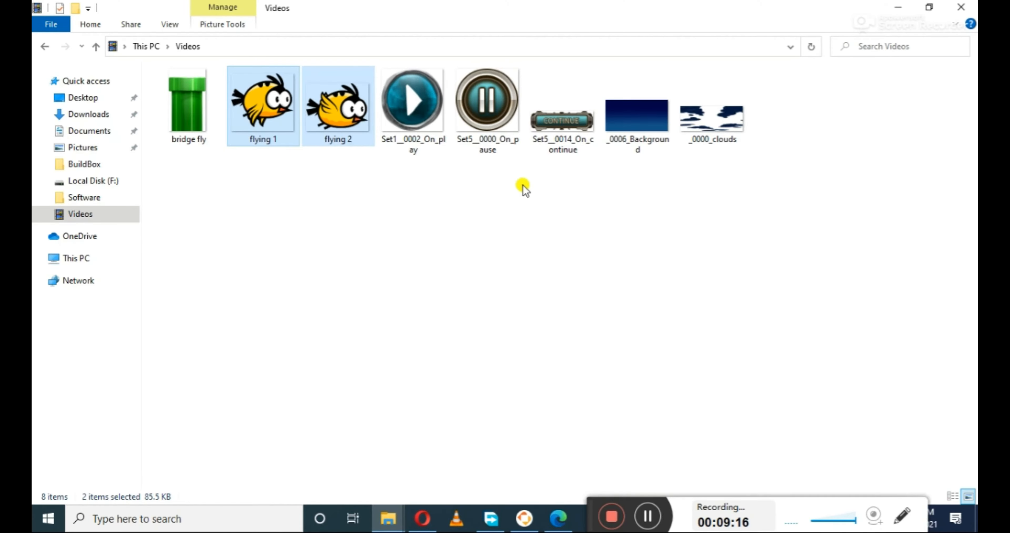
{"action": "left_click", "coordinate": [658, 121]}
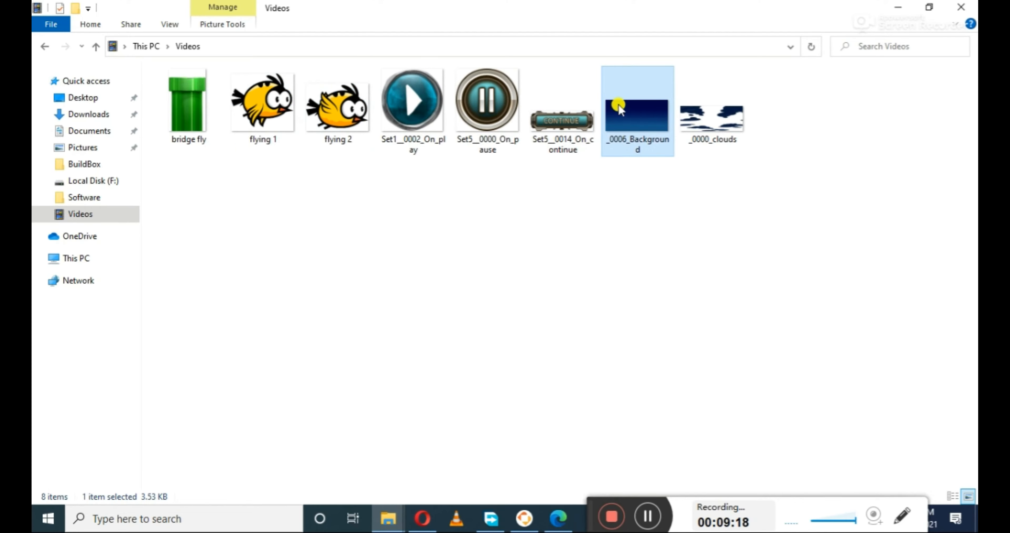
{"action": "left_click_drag", "start_coordinate": [619, 109], "coordinate": [610, 301]}
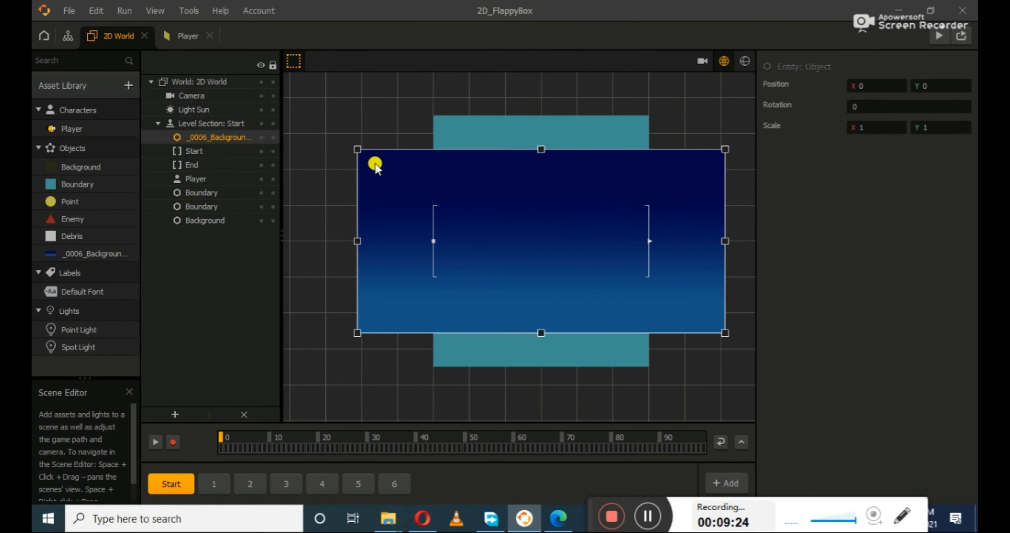
Step: Resize the _0006_Background object to cover the play area between the section markers, at a scale of about 0.591 by 1.366
{"action": "left_click_drag", "start_coordinate": [355, 144], "coordinate": [402, 83]}
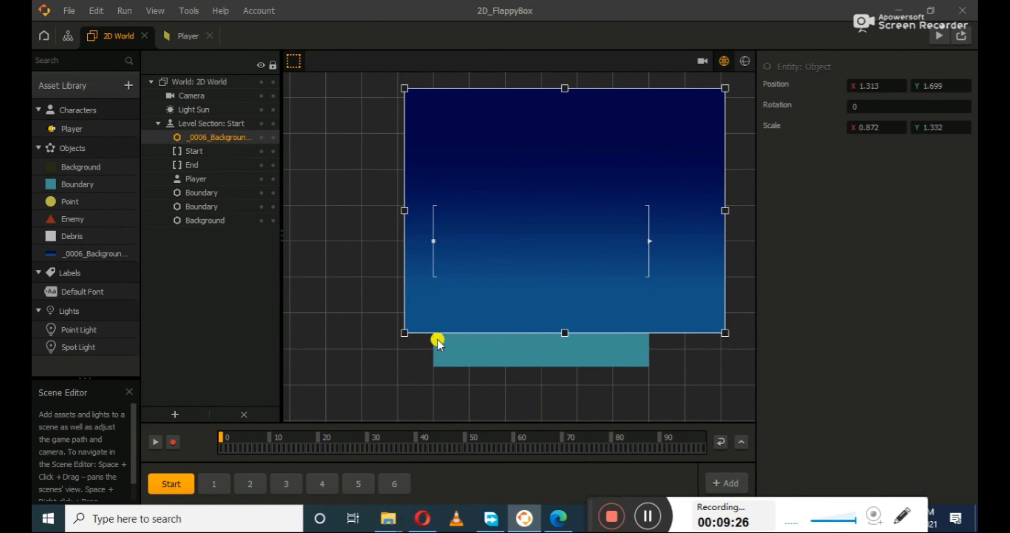
{"action": "left_click_drag", "start_coordinate": [396, 327], "coordinate": [425, 359]}
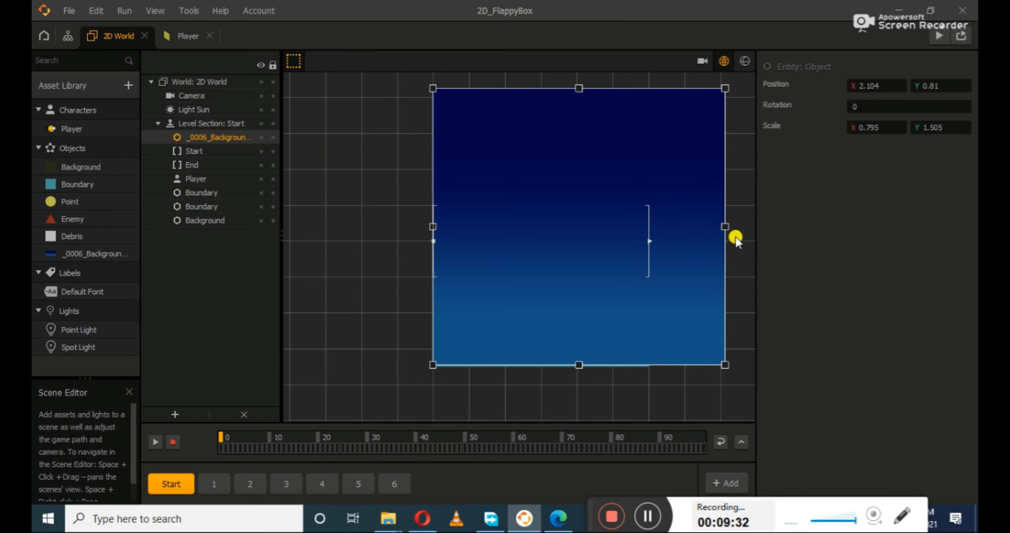
{"action": "left_click_drag", "start_coordinate": [719, 227], "coordinate": [656, 248]}
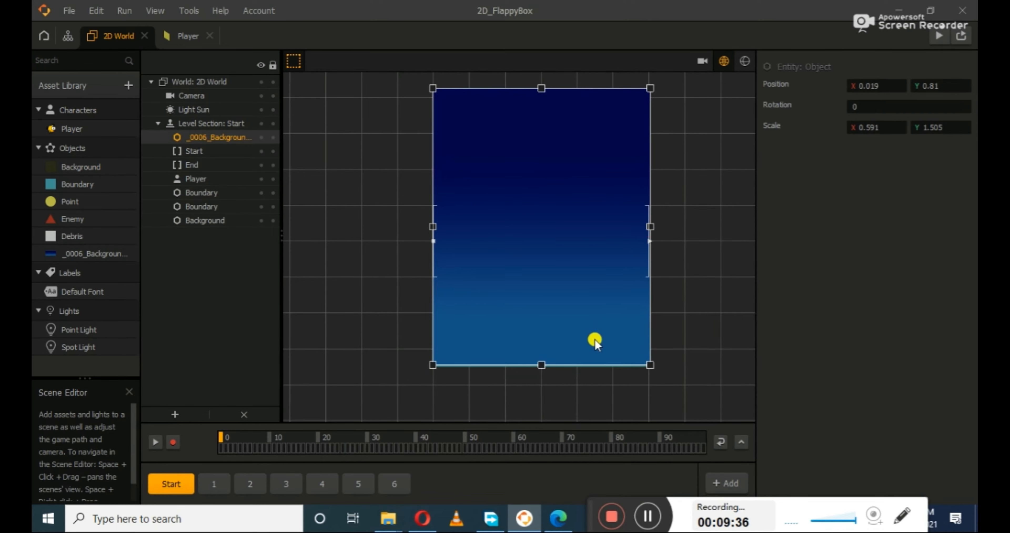
{"action": "left_click_drag", "start_coordinate": [540, 76], "coordinate": [555, 106]}
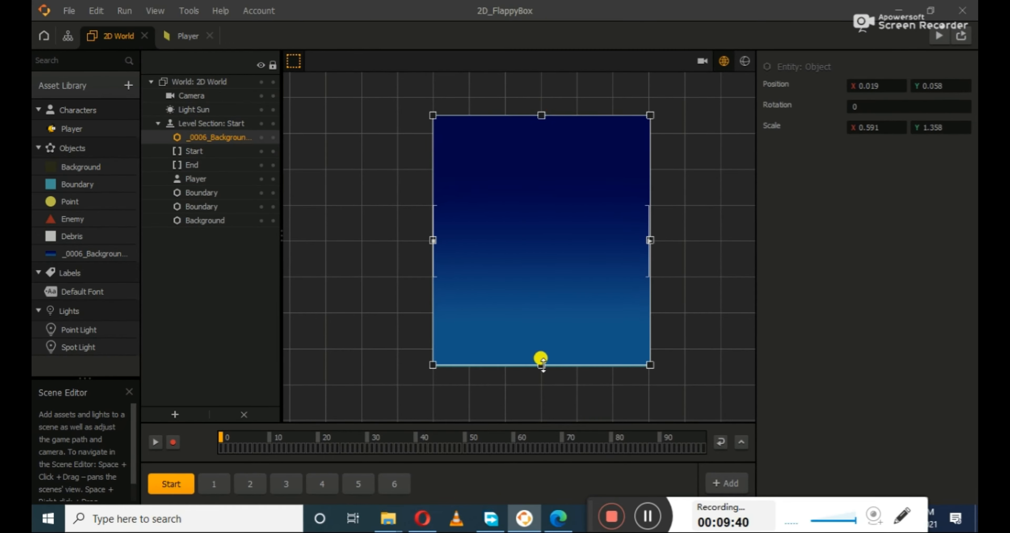
{"action": "mouse_move", "coordinate": [542, 364]}
{"action": "left_mouse_down"}
{"action": "mouse_move", "coordinate": [539, 334]}
{"action": "mouse_move", "coordinate": [537, 367]}
{"action": "left_mouse_up"}
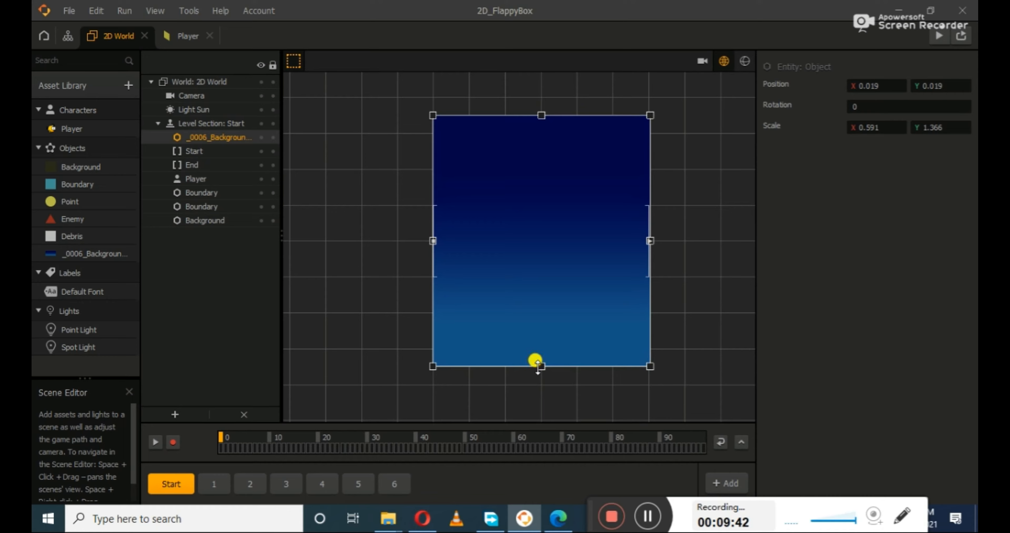
{"action": "left_click", "coordinate": [689, 307]}
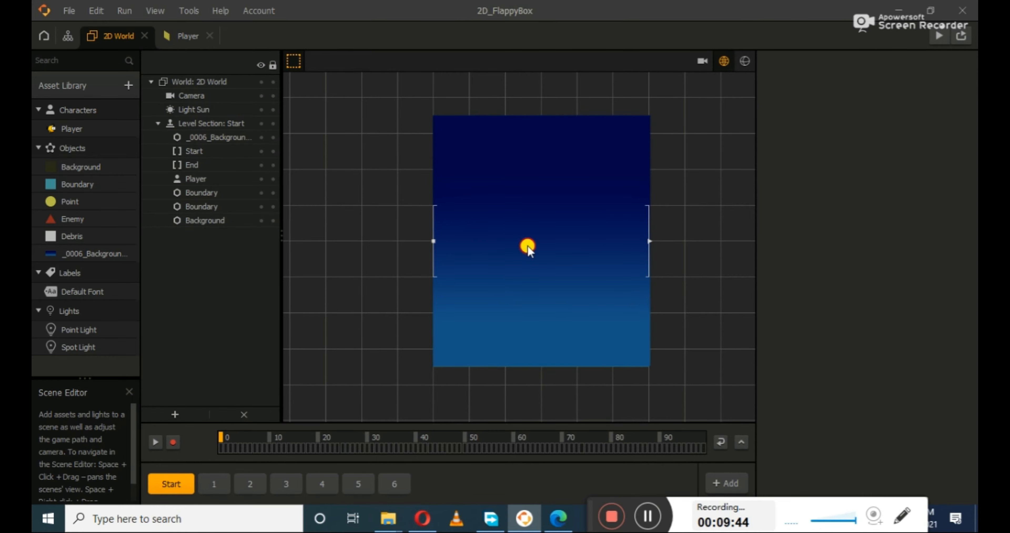
Step: Reorder _0006_Background beneath the Player and both Boundary objects, and delete the original Background object from the Start section
{"action": "left_click", "coordinate": [527, 249]}
{"action": "left_click_drag", "start_coordinate": [208, 133], "coordinate": [207, 214]}
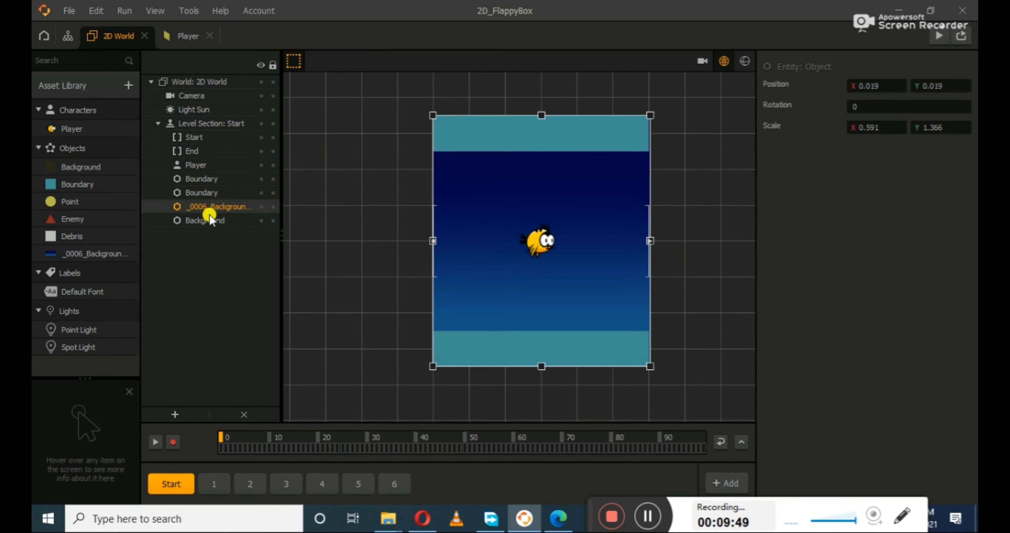
{"action": "left_click", "coordinate": [180, 221]}
{"action": "key", "text": "Delete"}
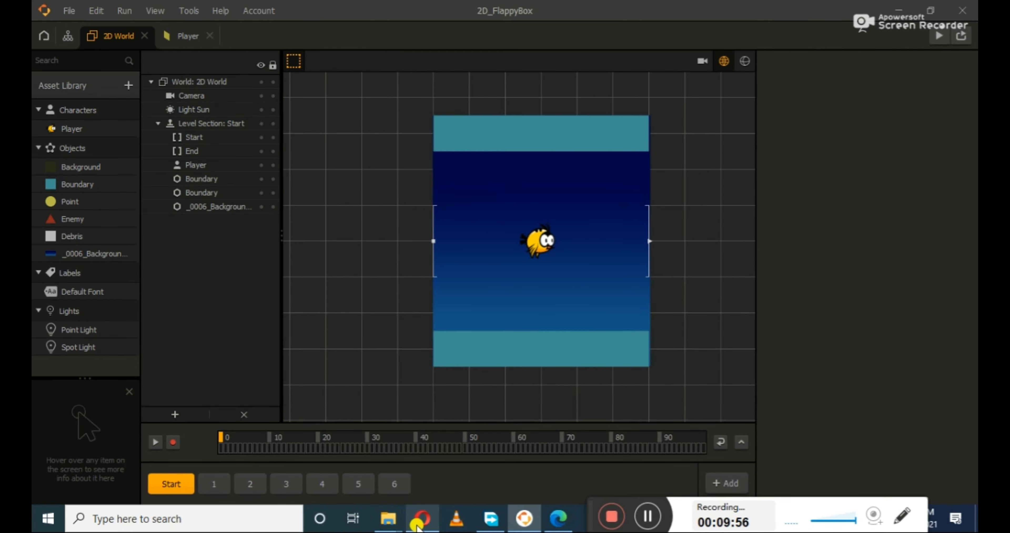
Step: Add the _0000_clouds image from the Videos folder to the 2D World scene as an object
{"action": "mouse_move", "coordinate": [388, 518]}
{"action": "left_click", "coordinate": [462, 462]}
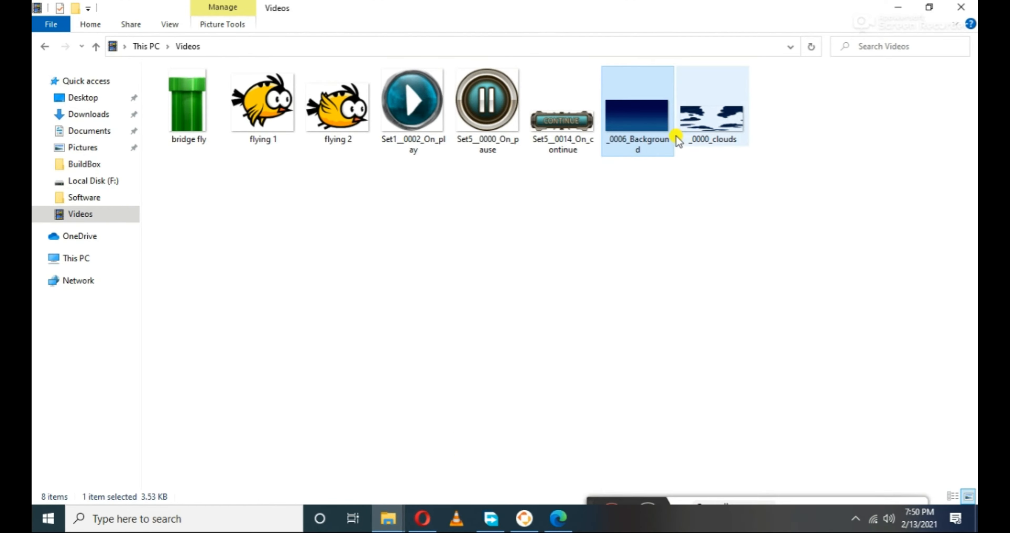
{"action": "left_click", "coordinate": [691, 140]}
{"action": "left_click_drag", "start_coordinate": [711, 119], "coordinate": [654, 304]}
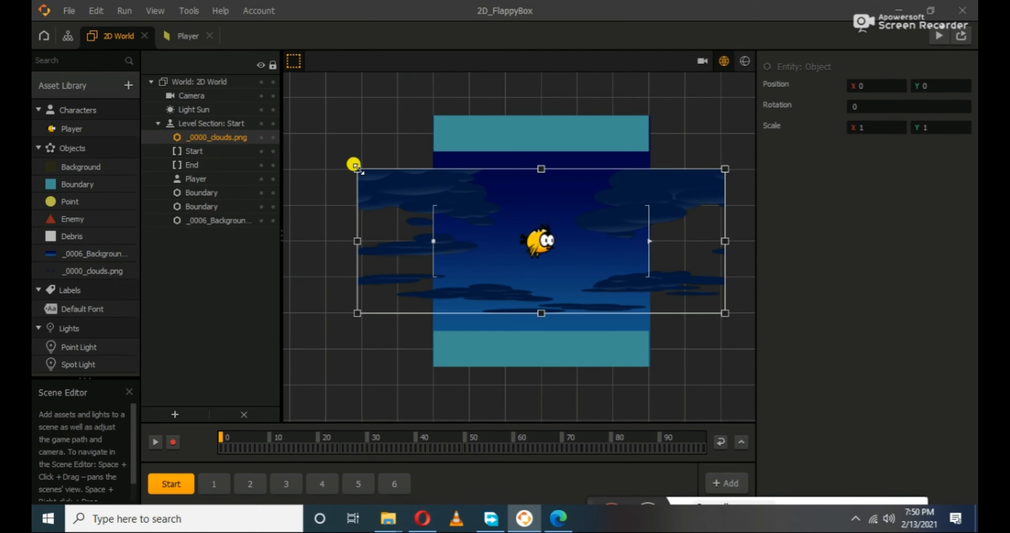
Step: Resize and position the clouds across the play area just below the upper boundary, at a scale of about 0.587 by 0.659
{"action": "left_click_drag", "start_coordinate": [355, 166], "coordinate": [591, 243]}
{"action": "left_click_drag", "start_coordinate": [610, 285], "coordinate": [455, 195]}
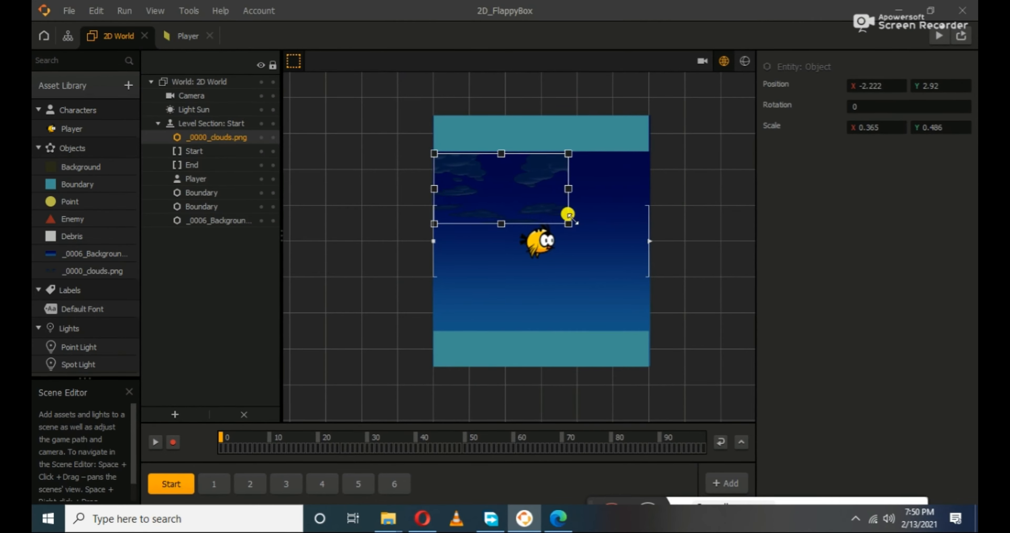
{"action": "left_click_drag", "start_coordinate": [587, 226], "coordinate": [650, 245]}
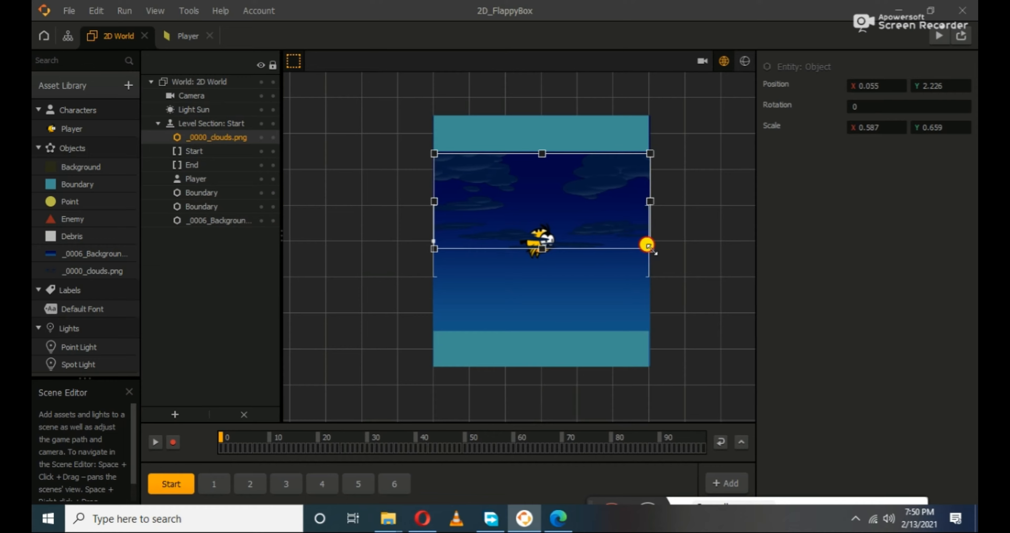
{"action": "left_click", "coordinate": [721, 200]}
Step: Reorder _0000_clouds.png to sit behind the Player and boundaries, directly in front of _0006_Background
{"action": "left_click", "coordinate": [533, 167]}
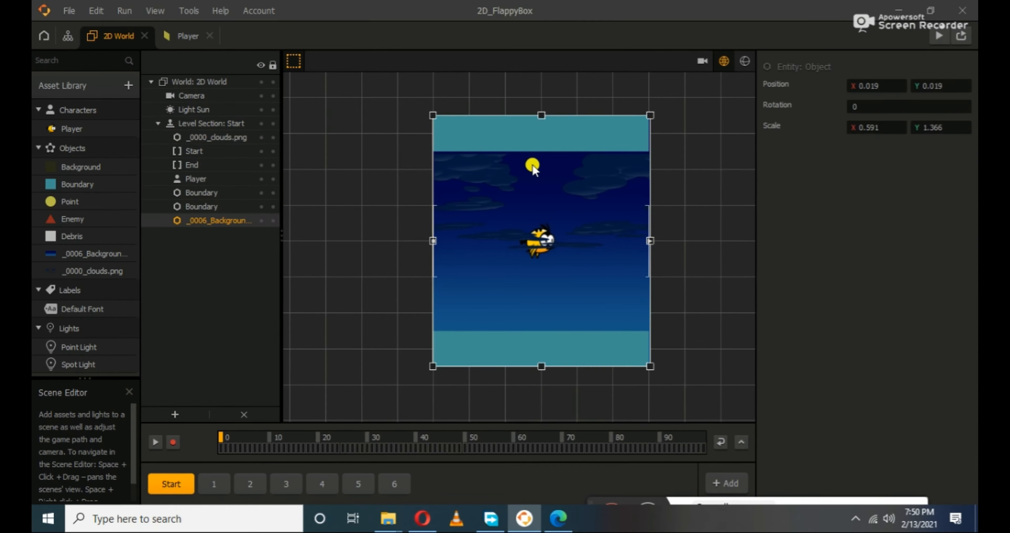
{"action": "left_click", "coordinate": [401, 239]}
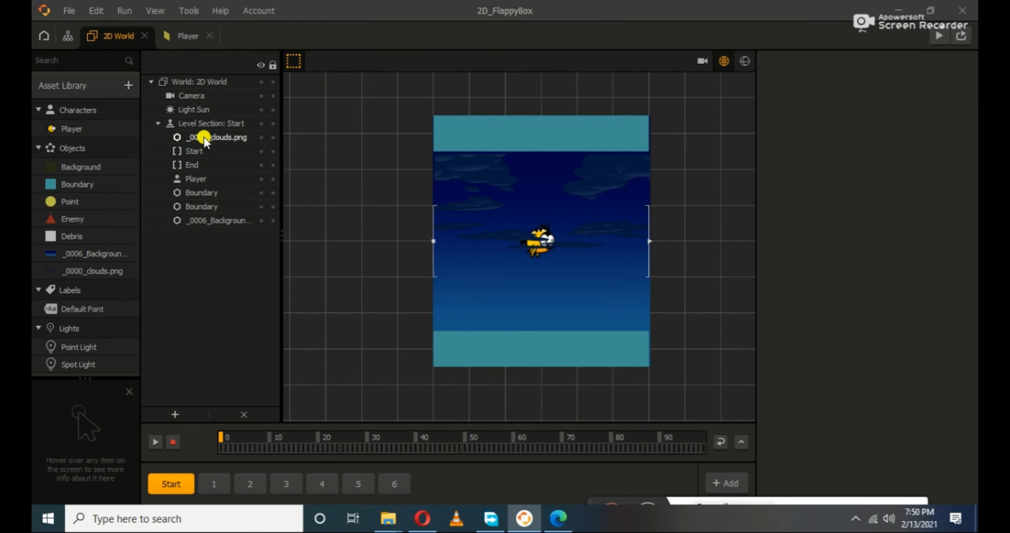
{"action": "left_click_drag", "start_coordinate": [204, 138], "coordinate": [214, 216]}
{"action": "left_click", "coordinate": [337, 288]}
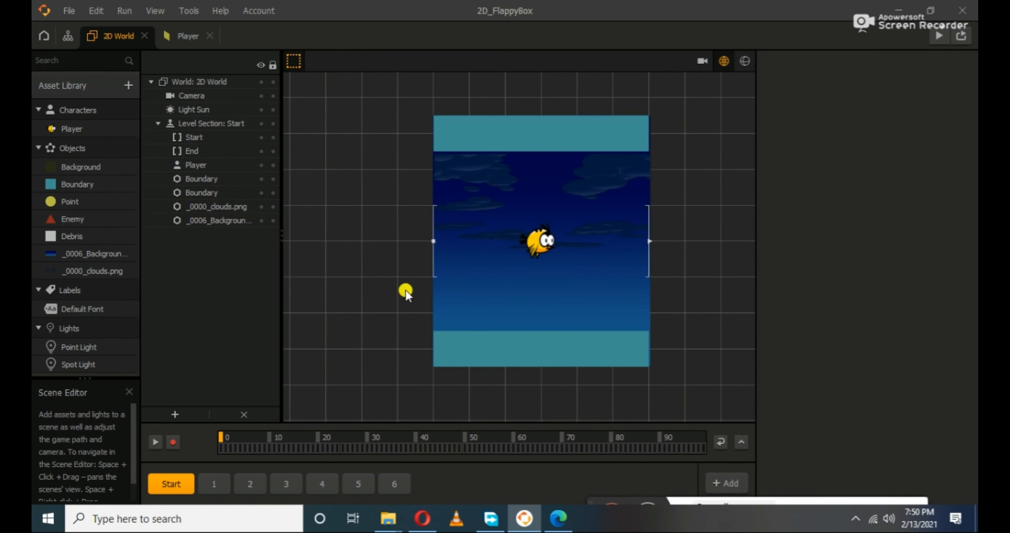
Step: Open the 3D Model settings of the Boundary asset
{"action": "left_click", "coordinate": [495, 136]}
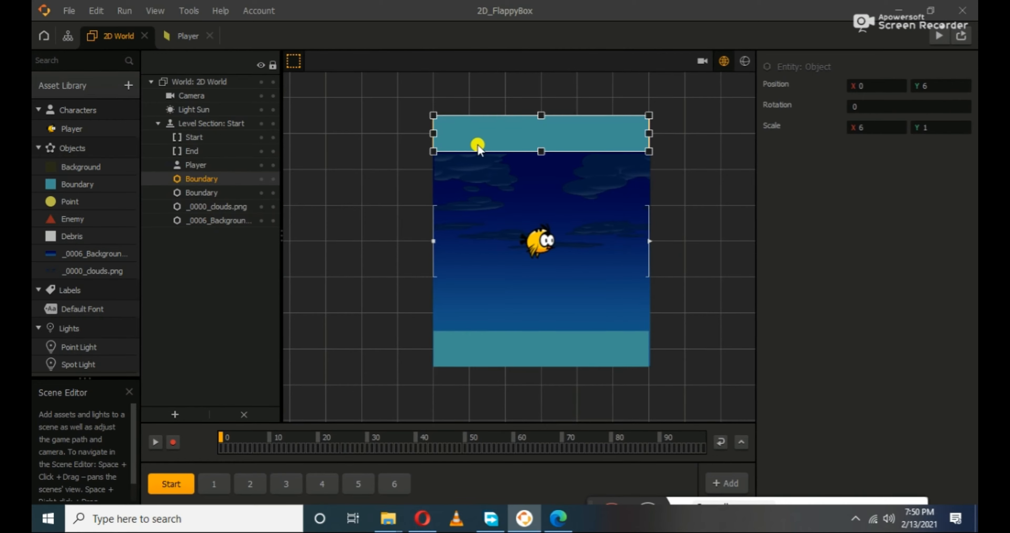
{"action": "left_click", "coordinate": [50, 184]}
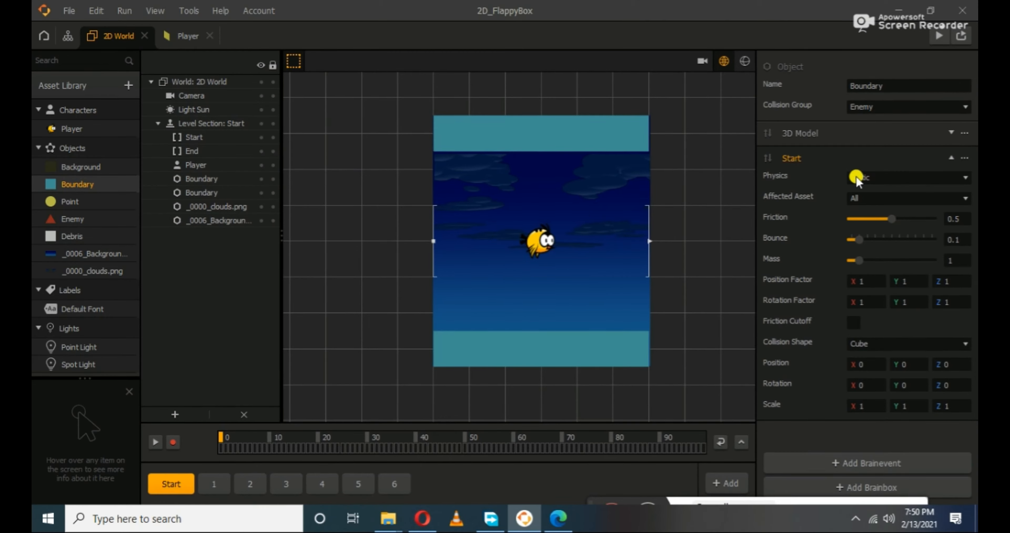
{"action": "left_click", "coordinate": [826, 138]}
{"action": "left_click", "coordinate": [909, 270]}
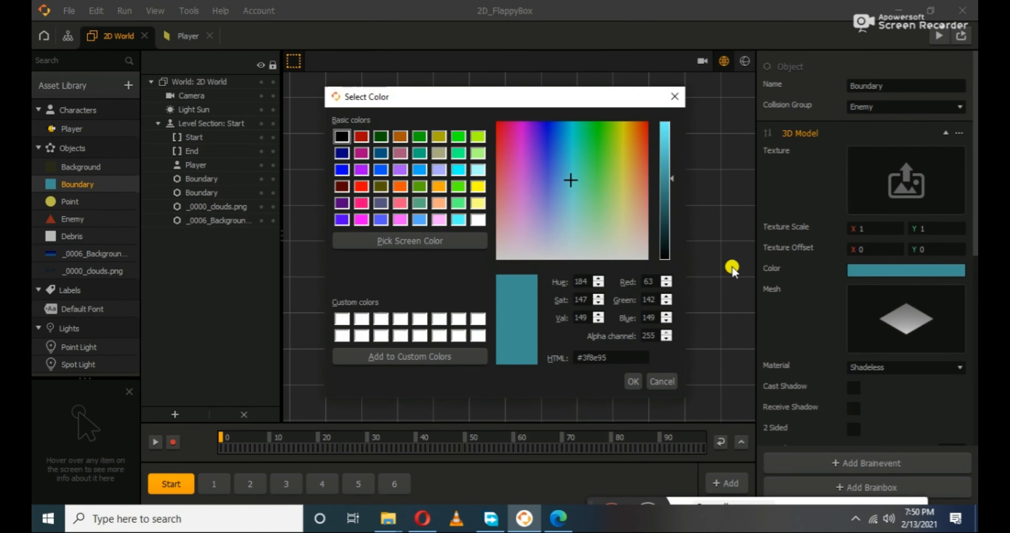
{"action": "left_click_drag", "start_coordinate": [540, 98], "coordinate": [236, 95]}
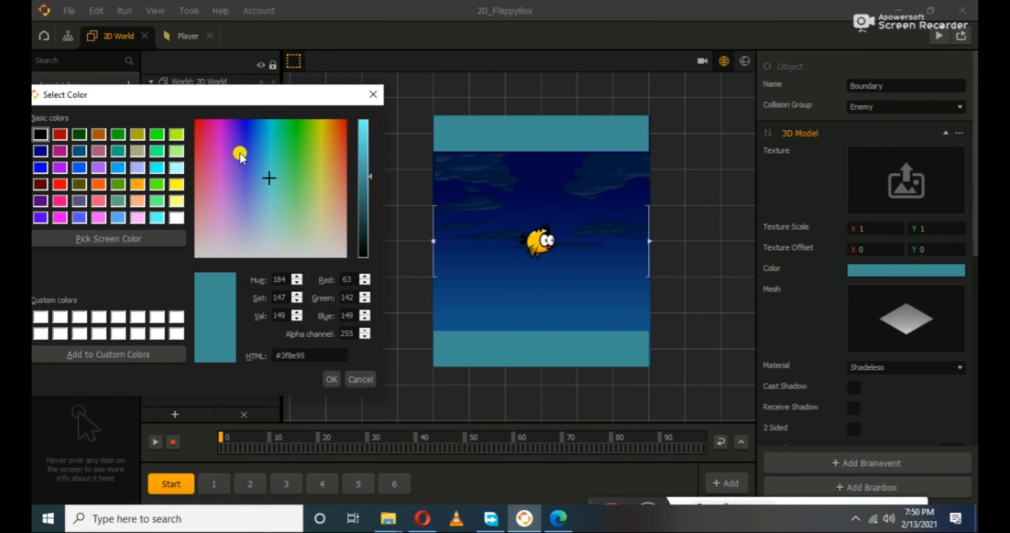
{"action": "left_click_drag", "start_coordinate": [267, 179], "coordinate": [320, 121]}
{"action": "left_click_drag", "start_coordinate": [304, 82], "coordinate": [259, 153]}
{"action": "left_click_drag", "start_coordinate": [372, 178], "coordinate": [367, 243]}
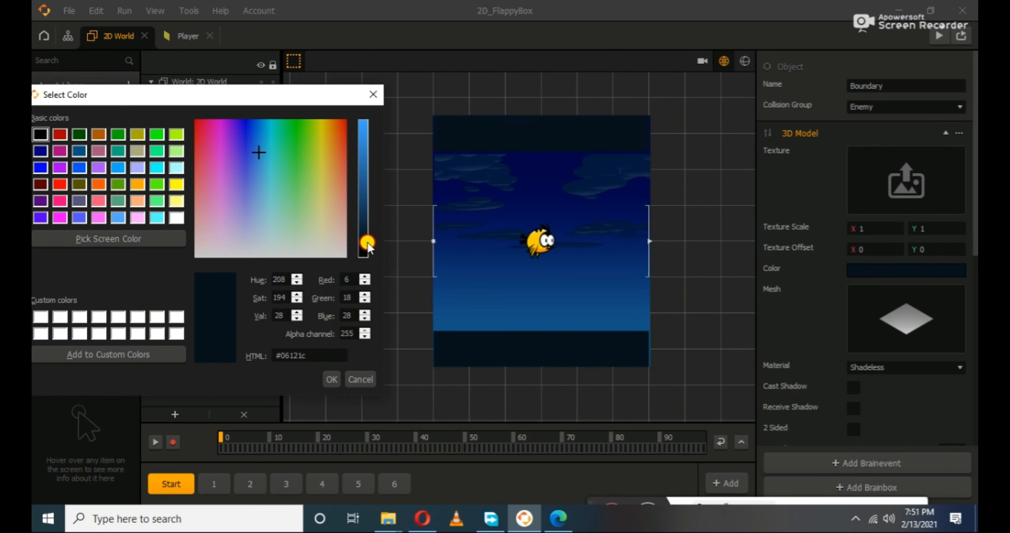
{"action": "left_click", "coordinate": [373, 95]}
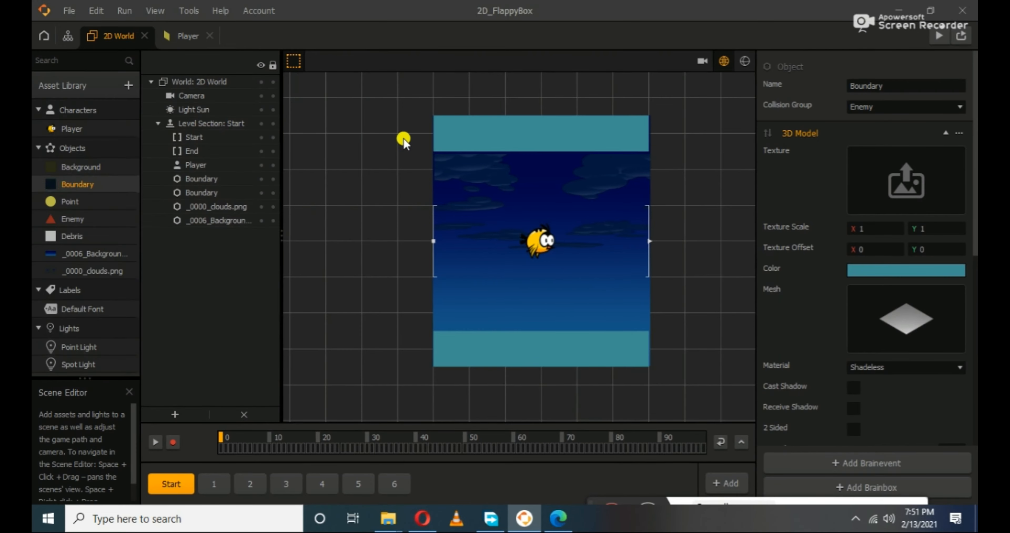
Step: Set the Boundary asset's color to black (#000000)
{"action": "left_click", "coordinate": [925, 268]}
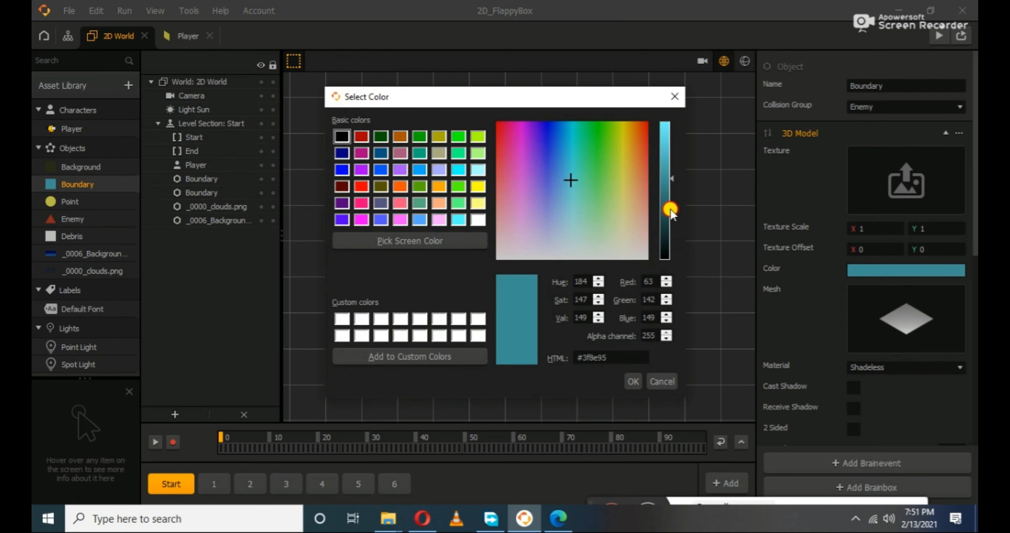
{"action": "left_click_drag", "start_coordinate": [675, 181], "coordinate": [672, 290]}
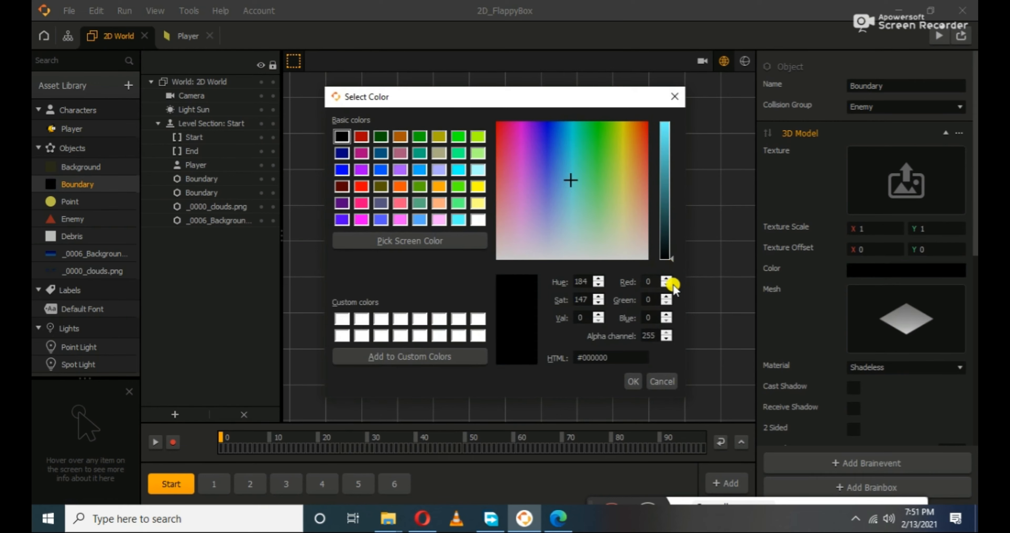
{"action": "left_click", "coordinate": [633, 381]}
Step: Widen the upper and lower boundaries to meet the background's edge, giving the lower one an X scale of about 6.039
{"action": "left_click", "coordinate": [543, 135]}
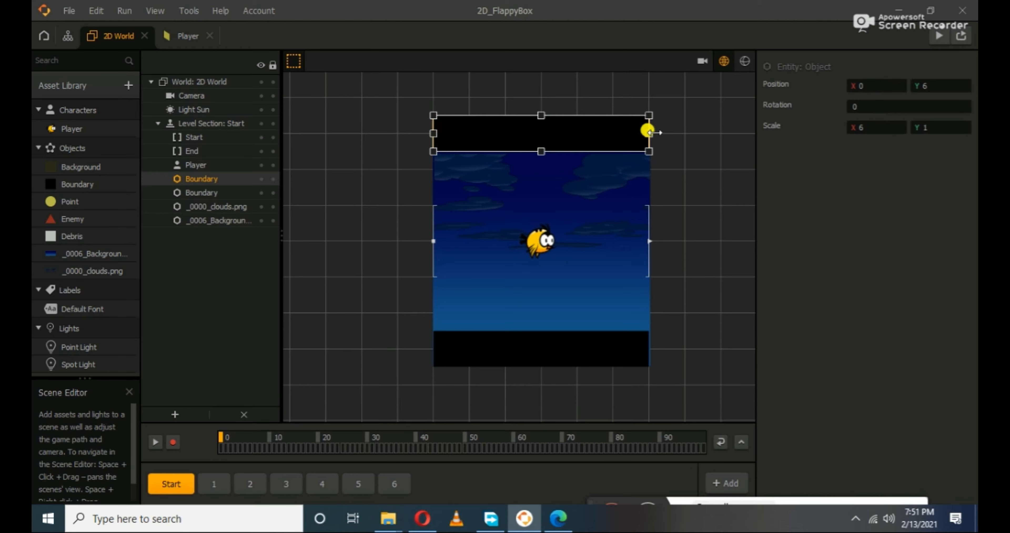
{"action": "left_click", "coordinate": [665, 192]}
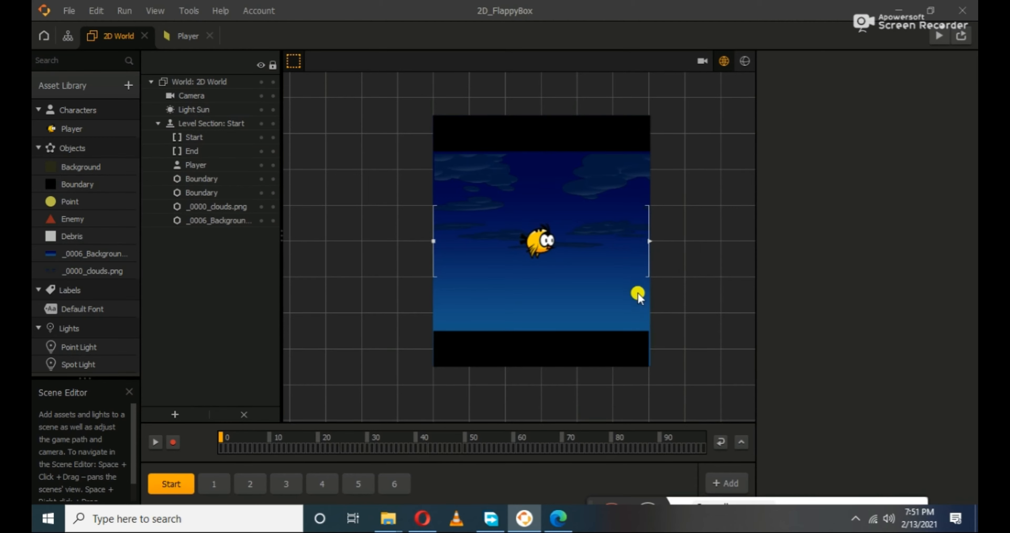
{"action": "left_click", "coordinate": [626, 350]}
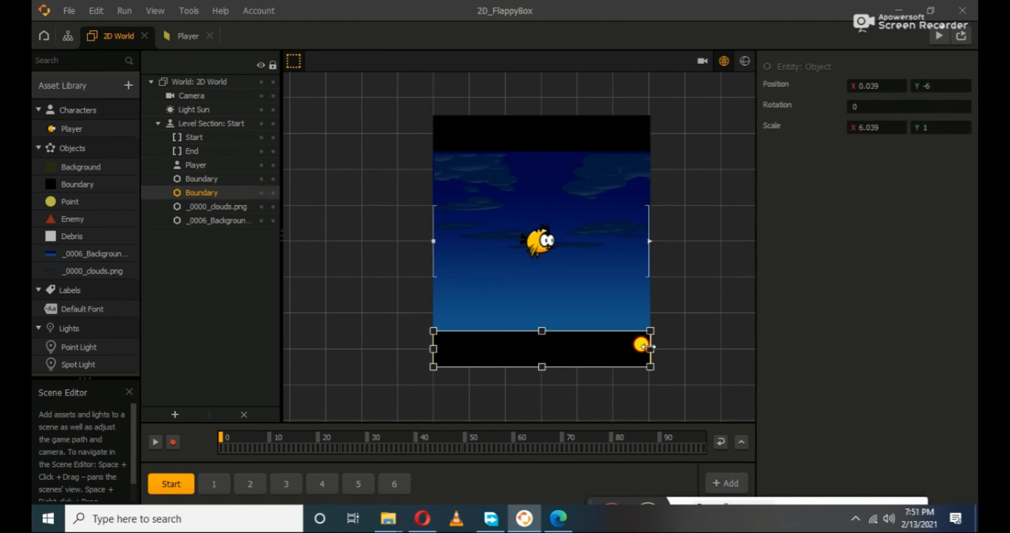
{"action": "left_click", "coordinate": [685, 301]}
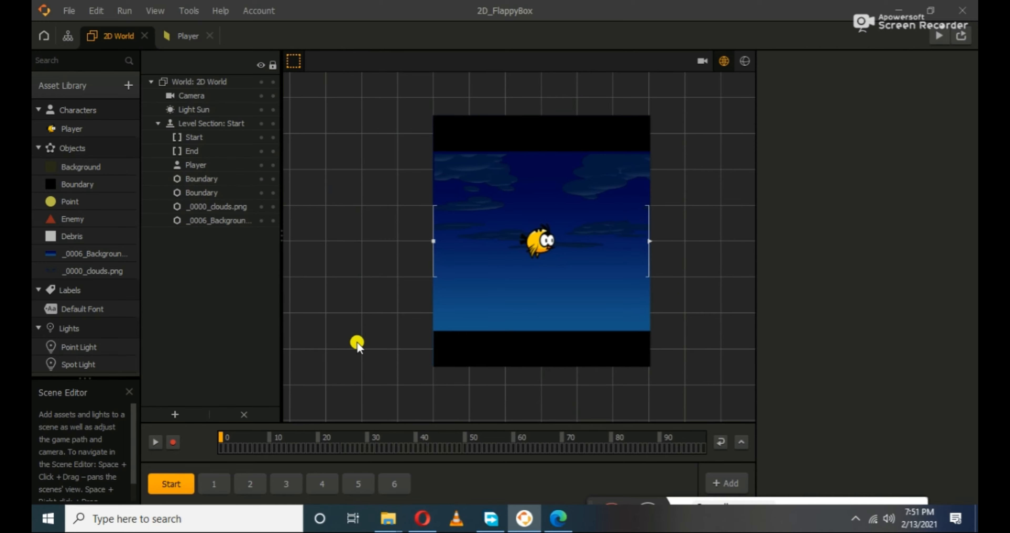
Step: Delete level sections 1 through 6 from the 2D World scene, keeping only the Start section
{"action": "left_click", "coordinate": [212, 485]}
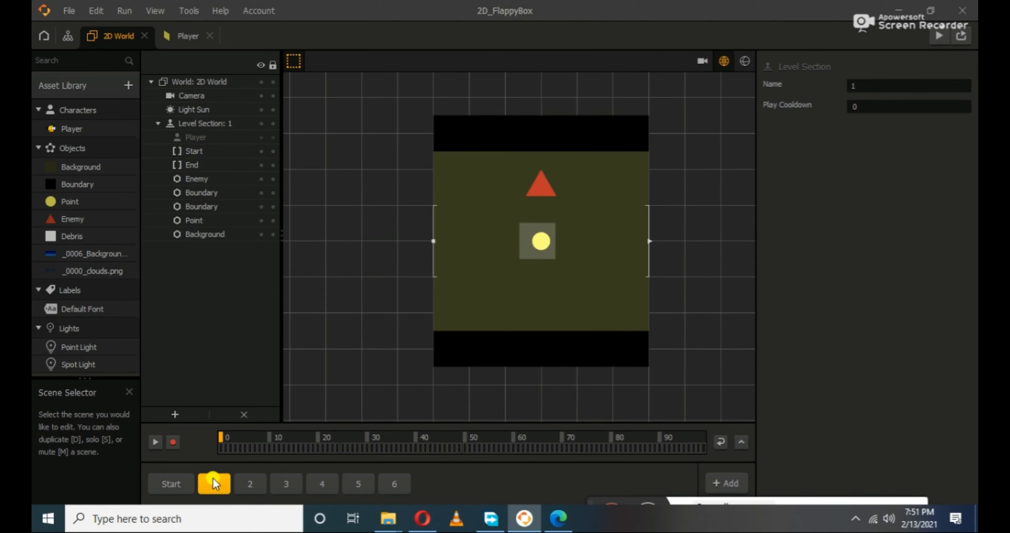
{"action": "key", "text": "Delete"}
{"action": "key", "text": "Return"}
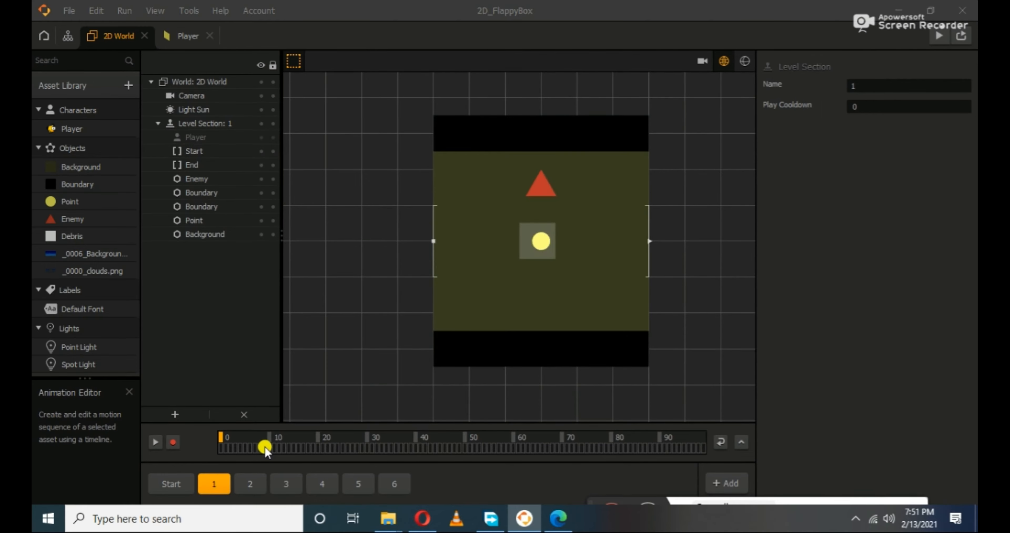
{"action": "left_click", "coordinate": [215, 484]}
{"action": "key", "text": "Delete"}
{"action": "key", "text": "Return"}
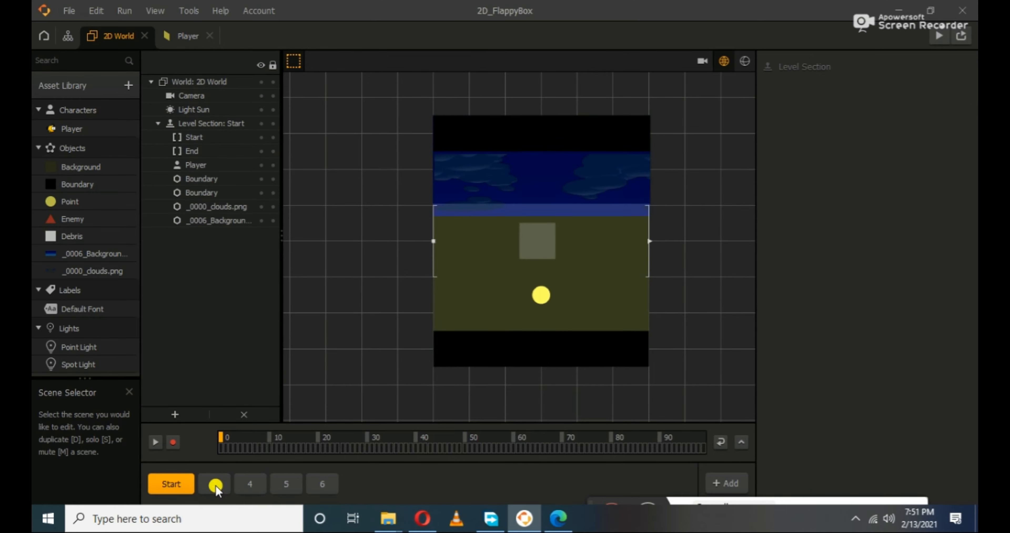
{"action": "left_click", "coordinate": [214, 485]}
{"action": "key", "text": "Delete"}
{"action": "key", "text": "Return"}
{"action": "left_click", "coordinate": [214, 486]}
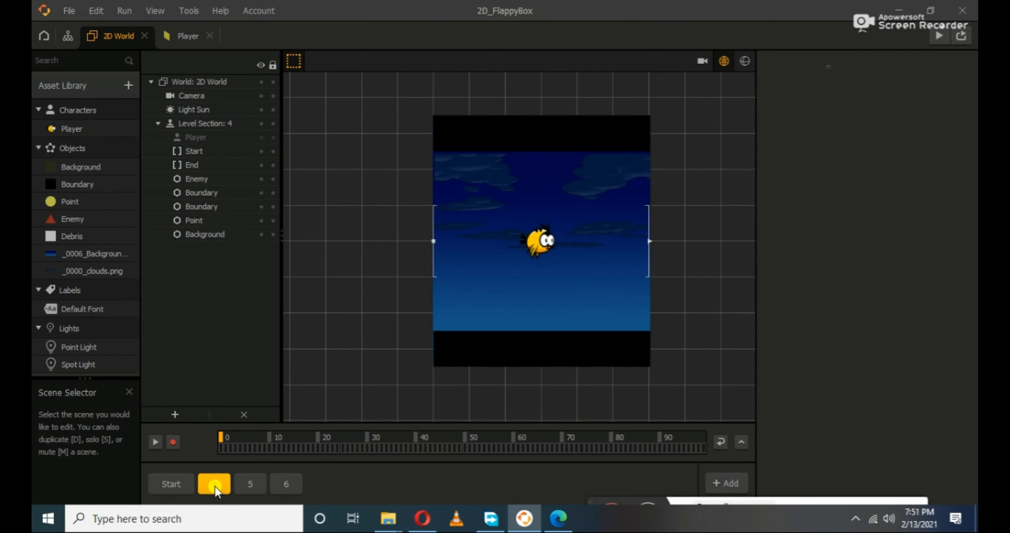
{"action": "key", "text": "Delete"}
{"action": "key", "text": "Return"}
{"action": "left_click", "coordinate": [214, 485]}
{"action": "key", "text": "Delete"}
{"action": "key", "text": "Return"}
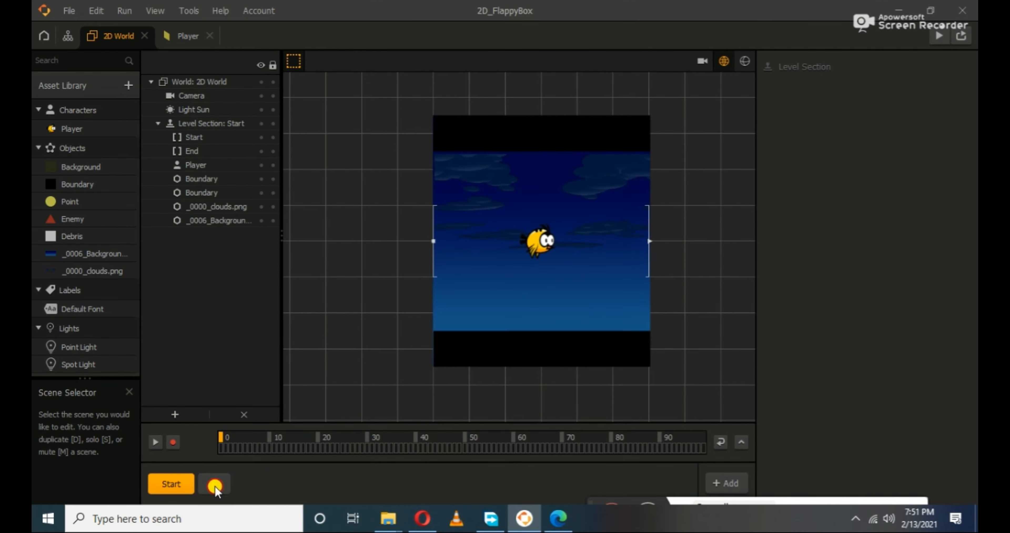
{"action": "left_click", "coordinate": [214, 486]}
{"action": "key", "text": "Delete"}
{"action": "key", "text": "Return"}
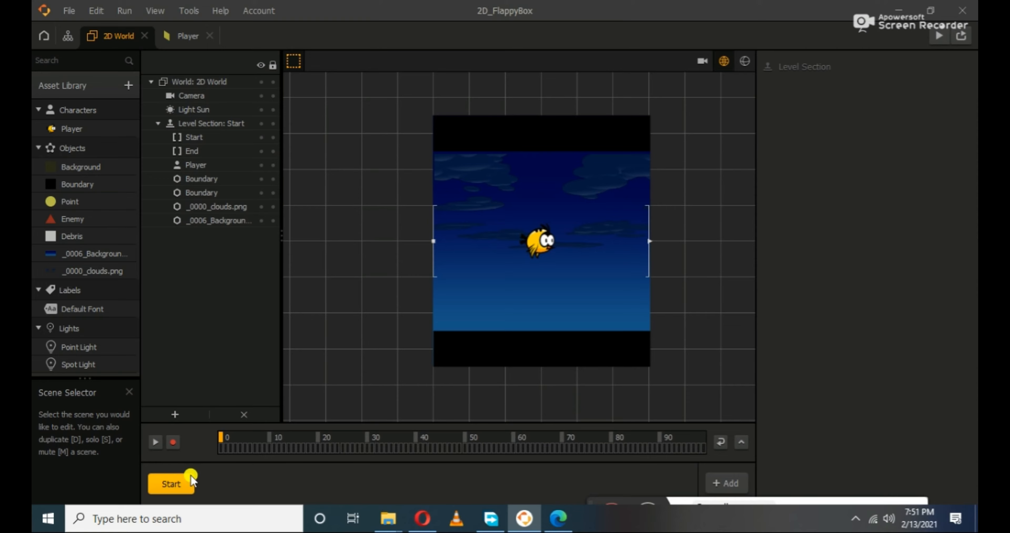
Step: Duplicate the Start level section and name the copy 1
{"action": "key", "text": "d"}
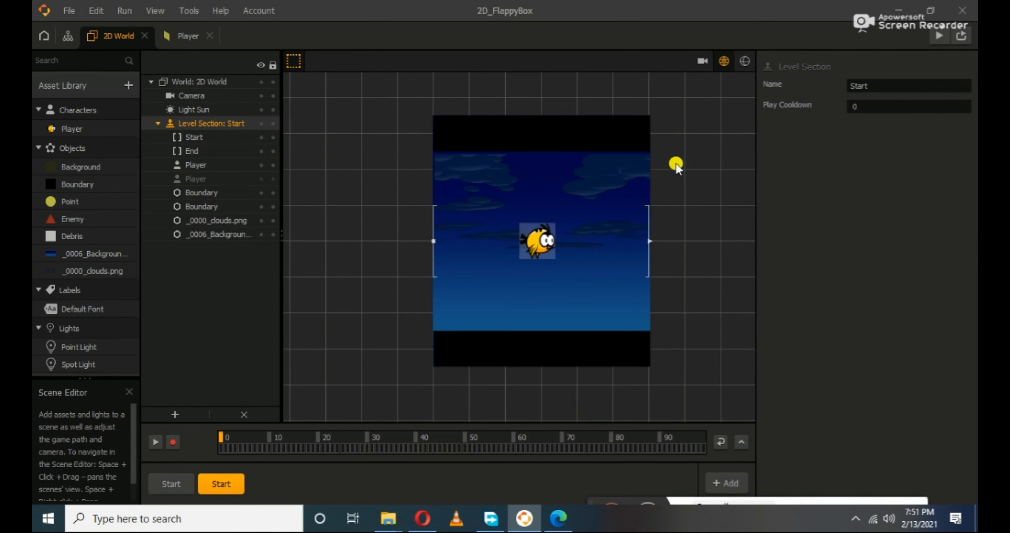
{"action": "double_click", "coordinate": [913, 85]}
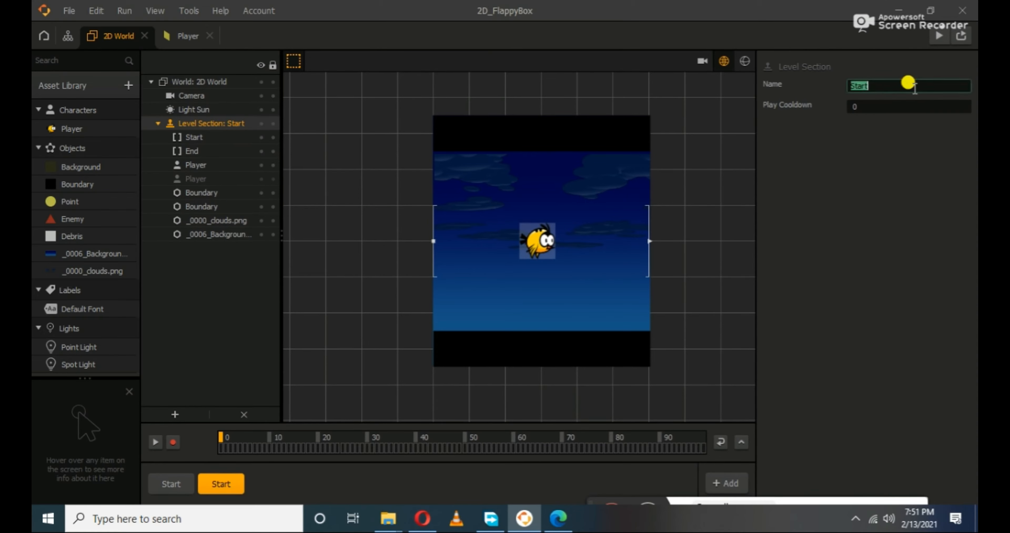
{"action": "type", "text": "1"}
{"action": "key", "text": "Return"}
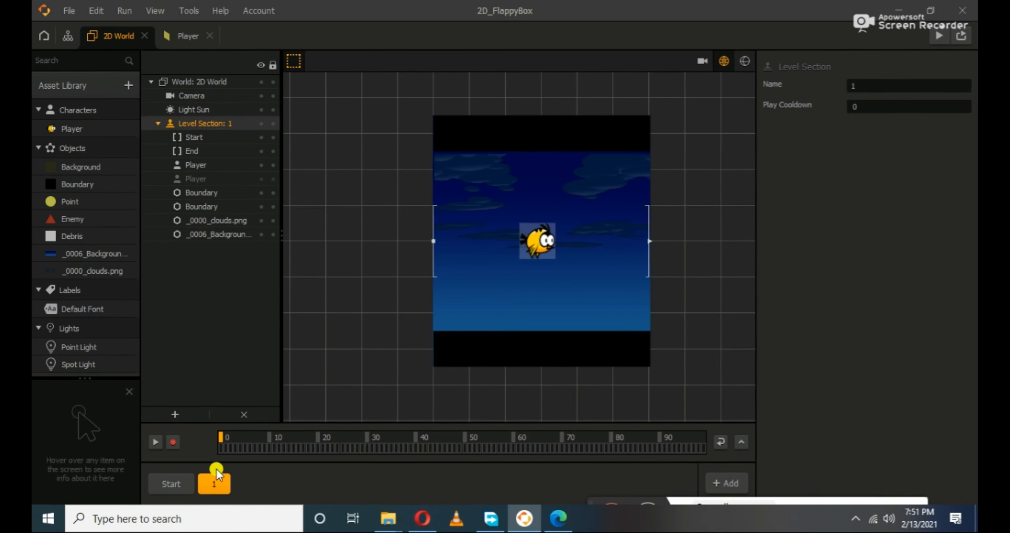
Step: Delete the player from section 1, and duplicate that section as section 2
{"action": "left_click", "coordinate": [543, 257]}
{"action": "key", "text": "Delete"}
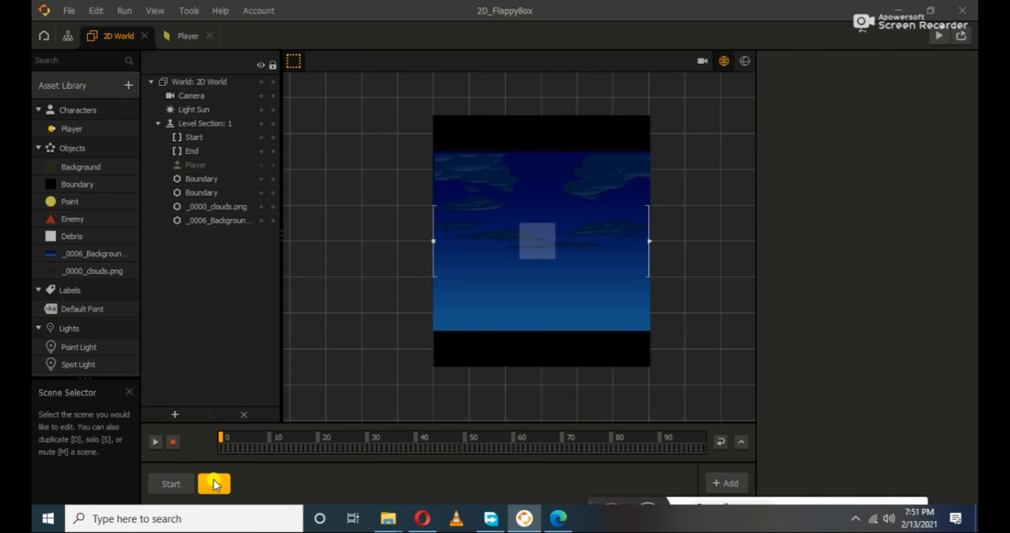
{"action": "key", "text": "d"}
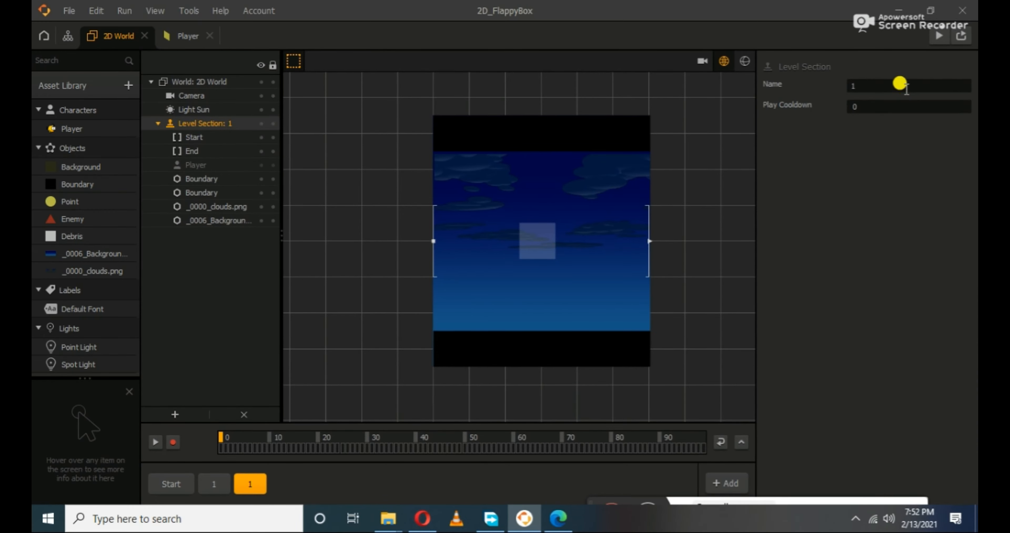
{"action": "left_click", "coordinate": [899, 84]}
{"action": "key", "text": "Return"}
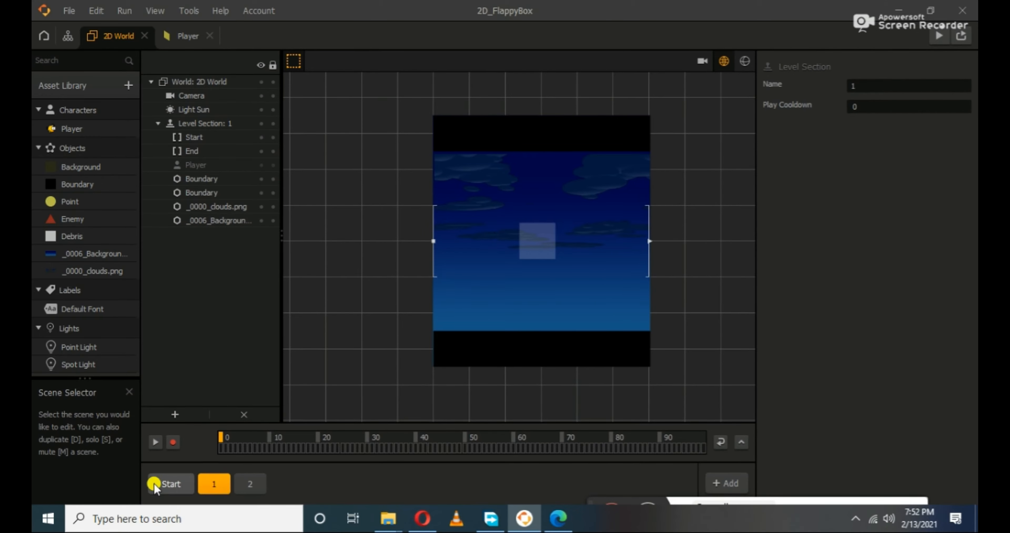
{"action": "left_click", "coordinate": [167, 483]}
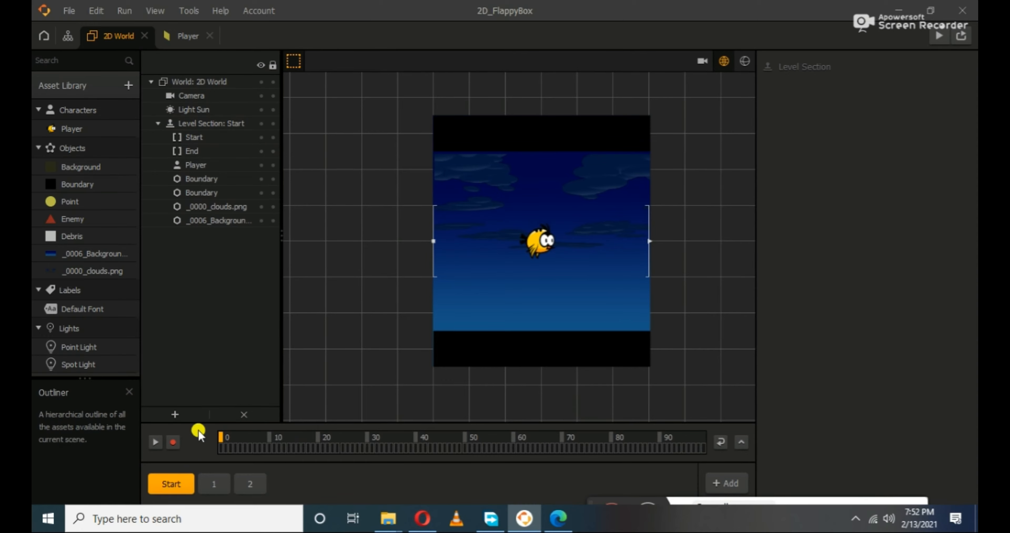
Step: Import the bridge fly.png pipe image from its folder into level section 2 as an Object
{"action": "left_click", "coordinate": [248, 483]}
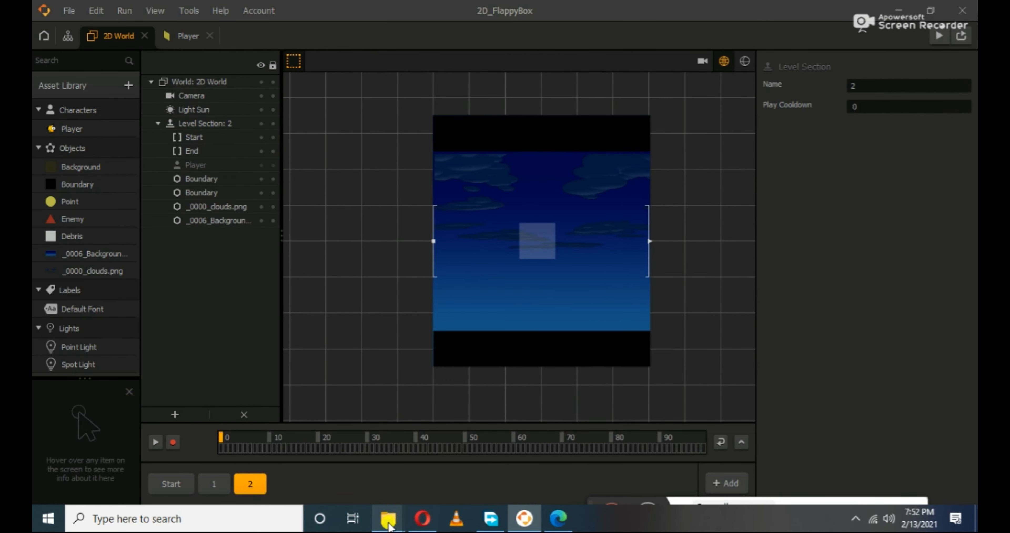
{"action": "mouse_move", "coordinate": [387, 518]}
{"action": "left_click", "coordinate": [416, 492]}
{"action": "left_click_drag", "start_coordinate": [188, 131], "coordinate": [600, 315]}
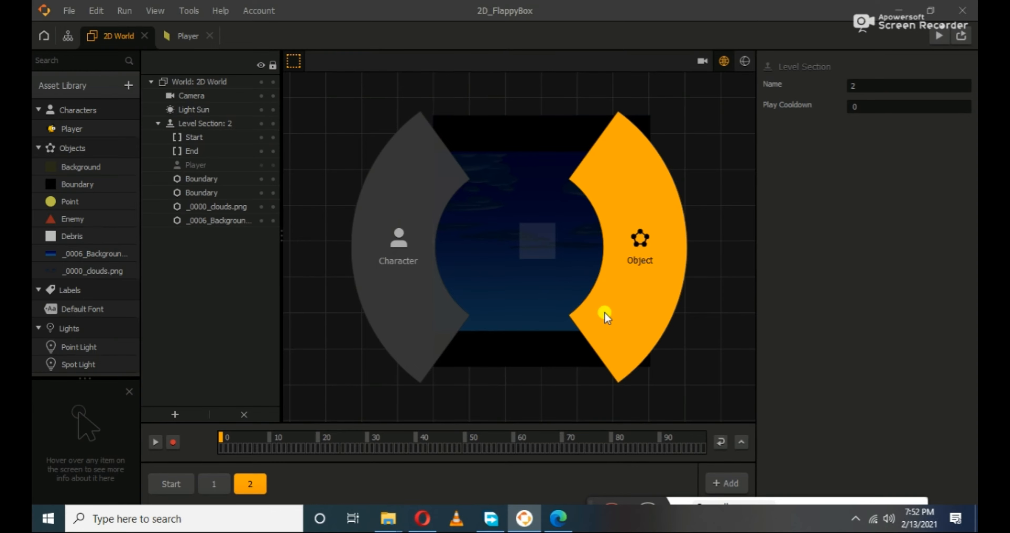
Step: Shrink the pipe to about 0.211 by 0.453 scale at the lower boundary, and layer it between the boundaries and the clouds
{"action": "left_click_drag", "start_coordinate": [511, 204], "coordinate": [456, 219]}
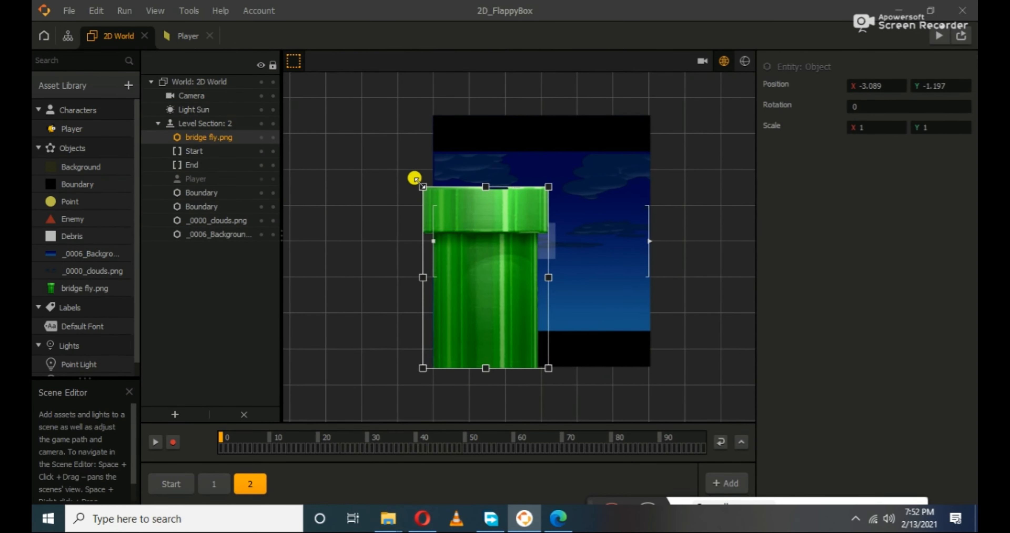
{"action": "left_click_drag", "start_coordinate": [414, 179], "coordinate": [516, 274]}
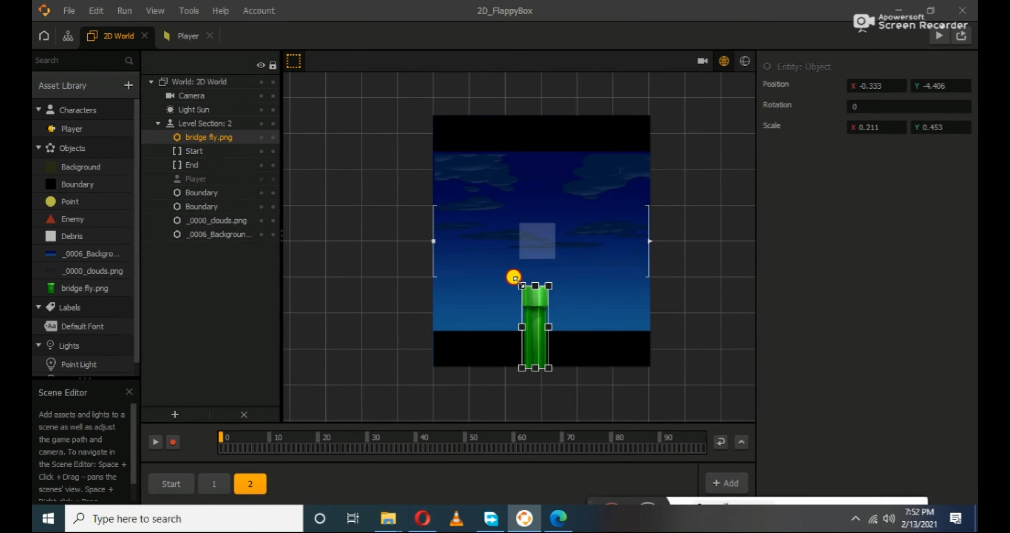
{"action": "left_click_drag", "start_coordinate": [534, 331], "coordinate": [526, 325]}
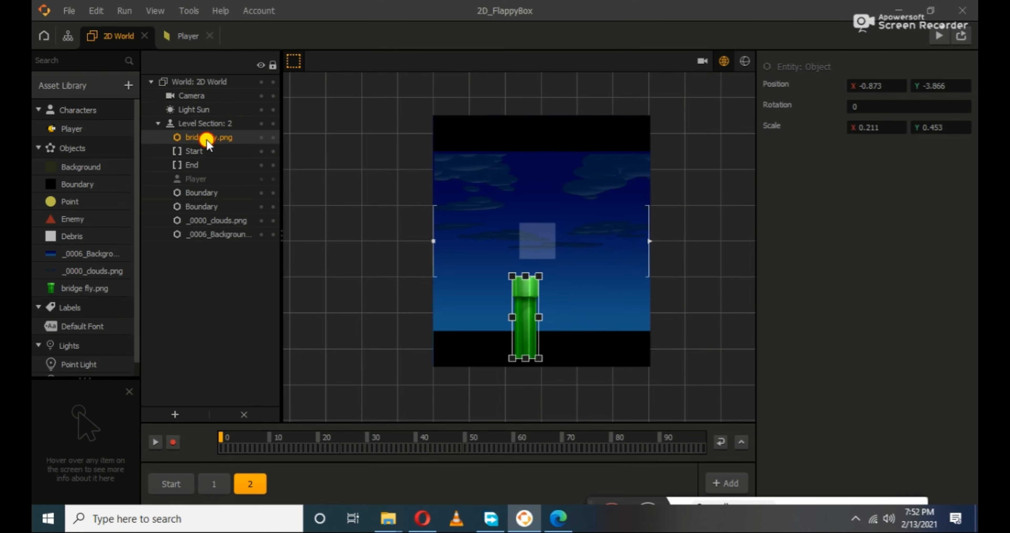
{"action": "left_click_drag", "start_coordinate": [207, 139], "coordinate": [217, 212]}
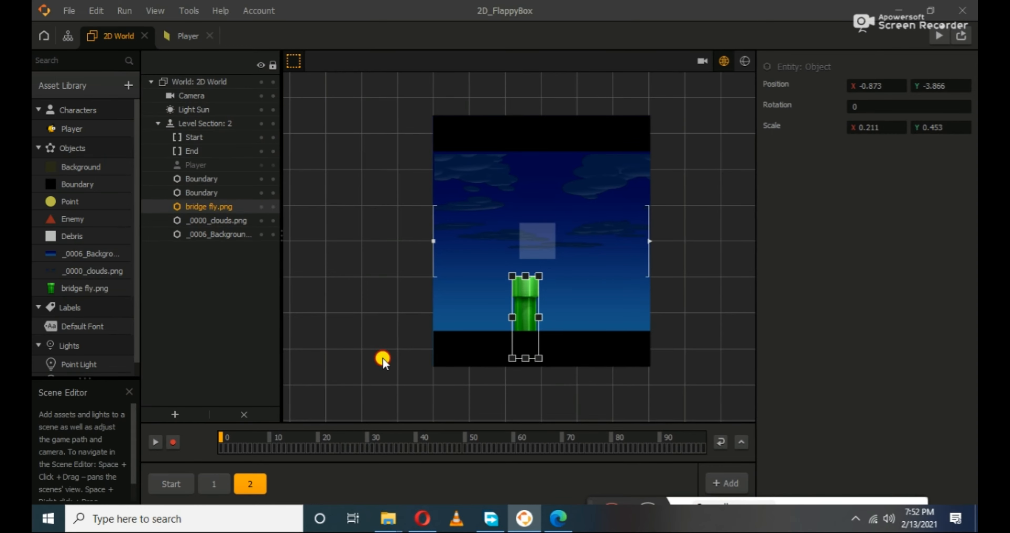
{"action": "left_click", "coordinate": [382, 360]}
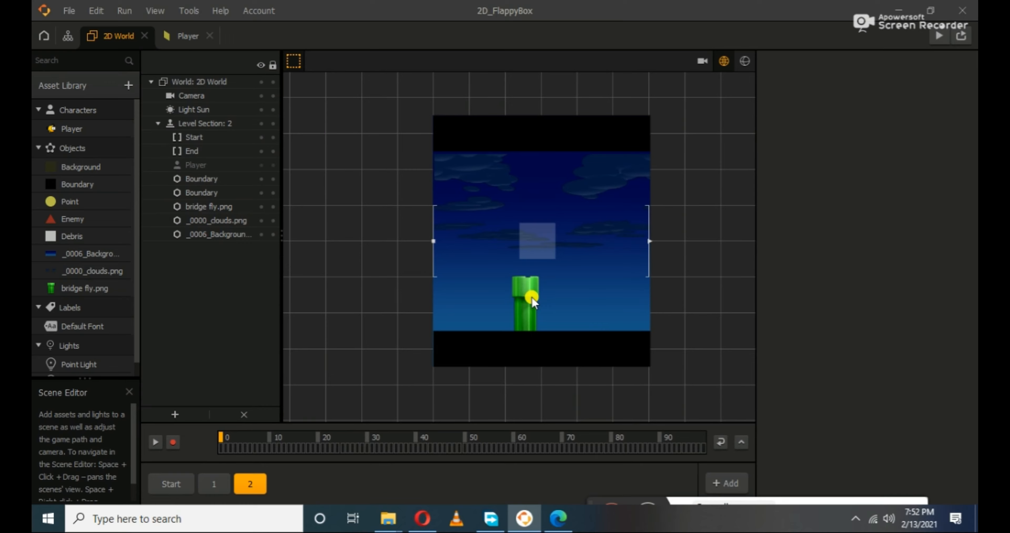
Step: Stretch the pipe's cube collision shape to cover the whole pipe, with a scale of about X 3.284 and Y 4.704
{"action": "left_click", "coordinate": [745, 61]}
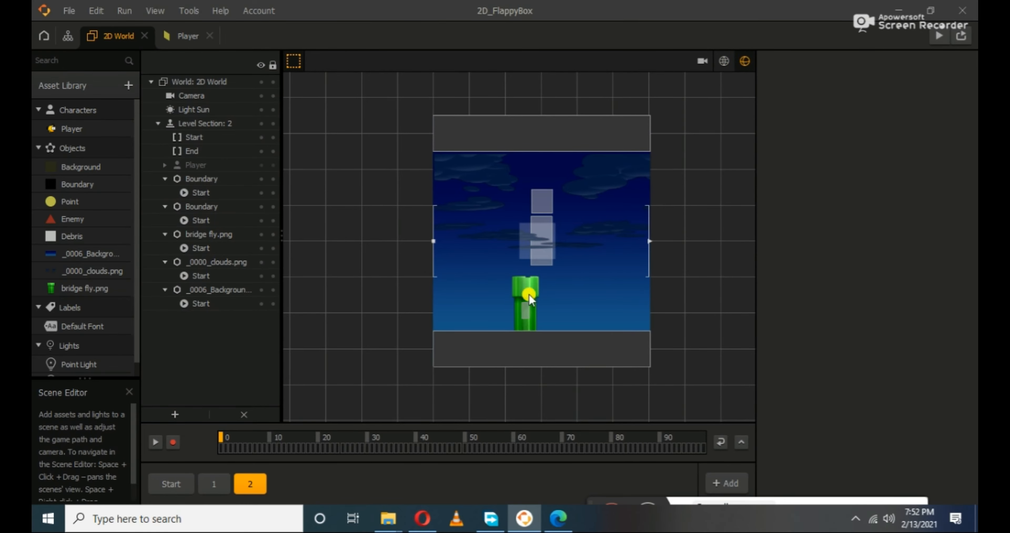
{"action": "left_click", "coordinate": [522, 300]}
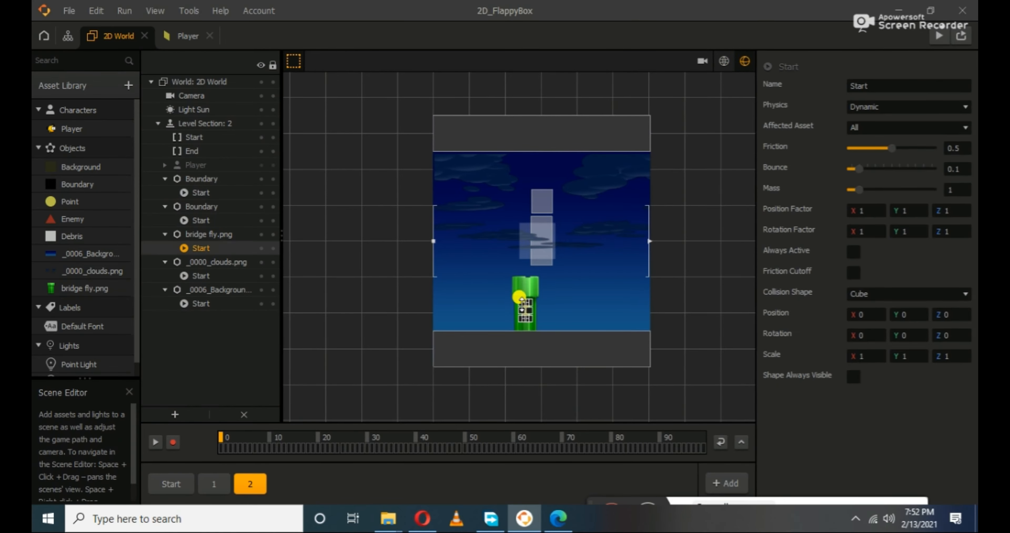
{"action": "left_click_drag", "start_coordinate": [520, 294], "coordinate": [502, 268]}
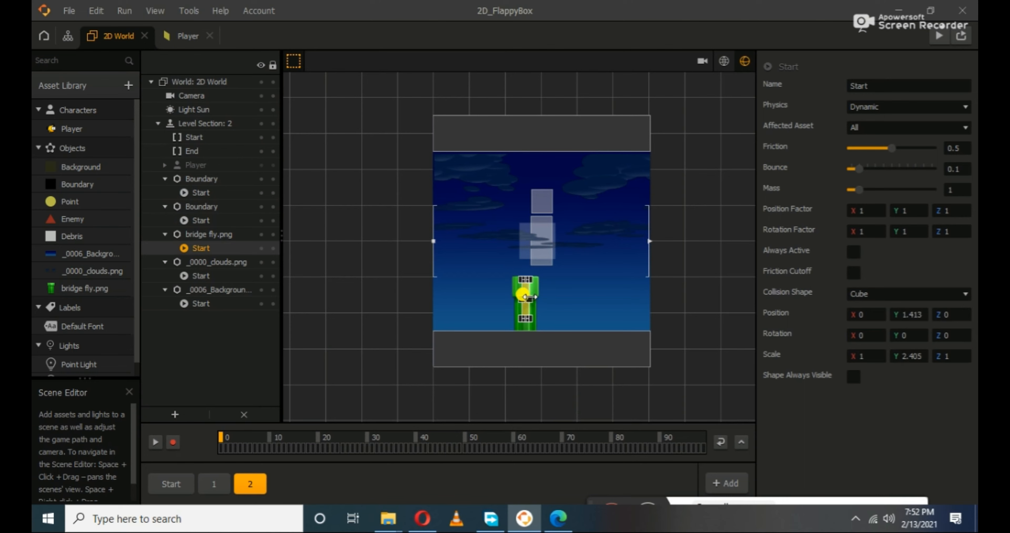
{"action": "left_click_drag", "start_coordinate": [529, 299], "coordinate": [522, 277]}
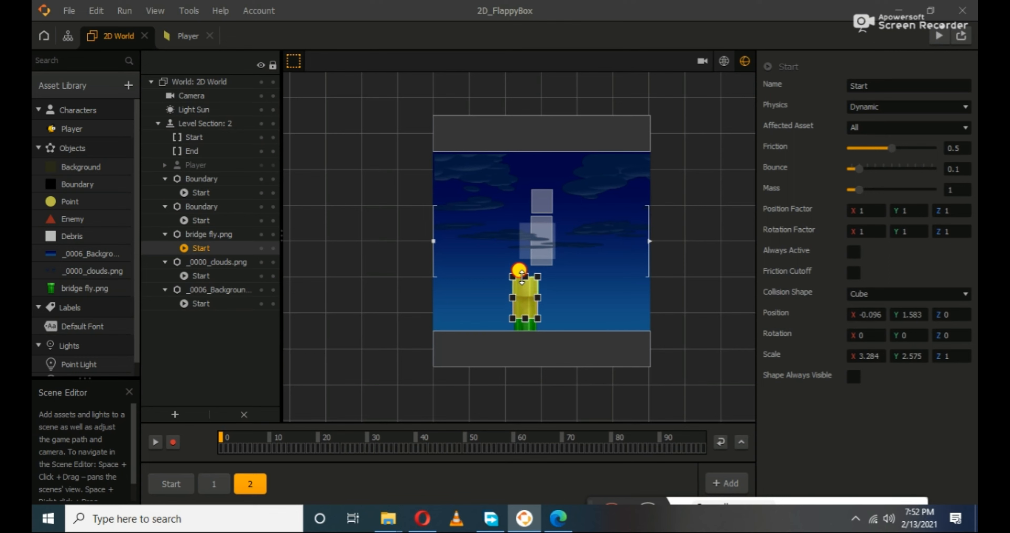
{"action": "left_click_drag", "start_coordinate": [525, 318], "coordinate": [526, 348]}
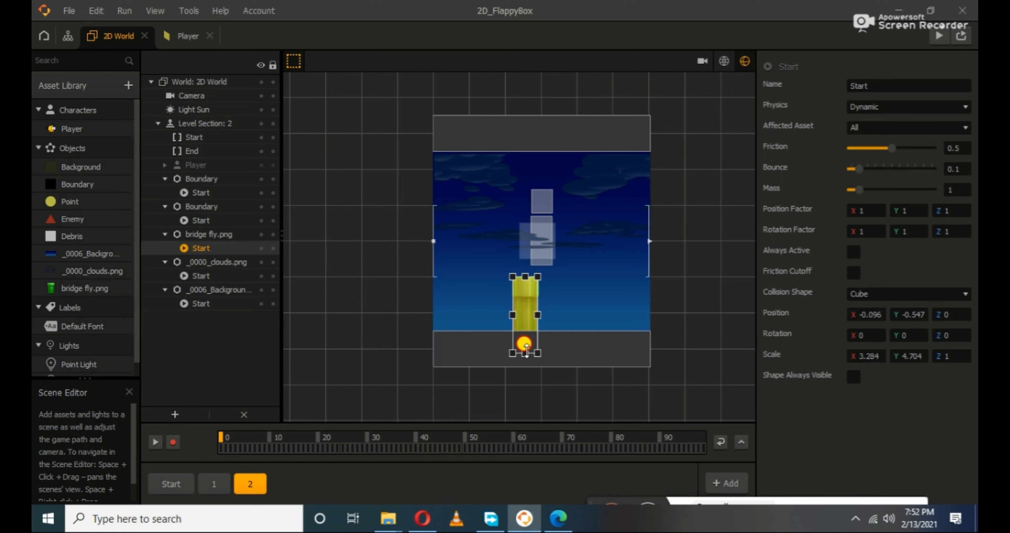
{"action": "left_click", "coordinate": [388, 311]}
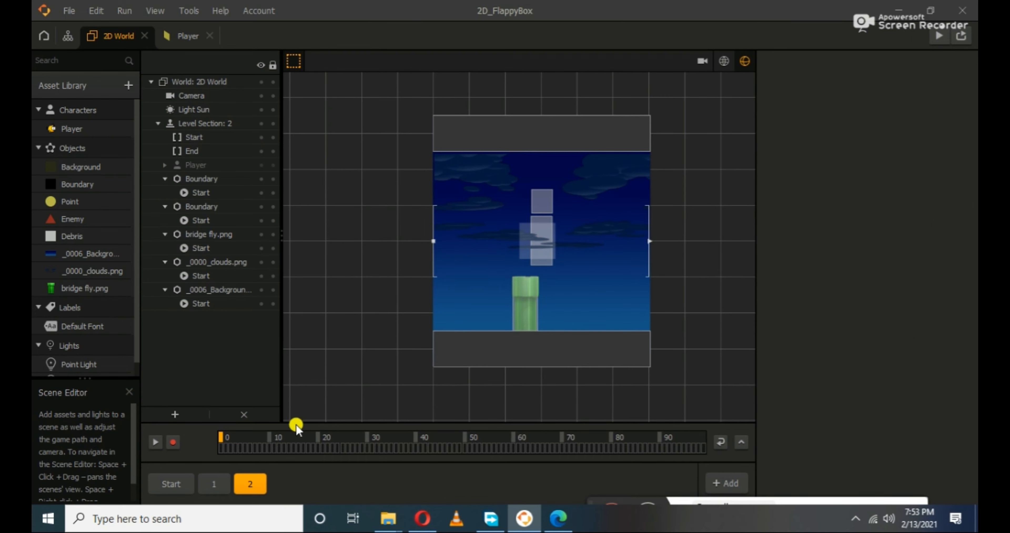
Step: Duplicate the pipe, and place the copy near the section's end at about X 4.331, Y -4.72 with a Y scale of about 0.354
{"action": "left_click", "coordinate": [723, 64]}
{"action": "left_click", "coordinate": [521, 300]}
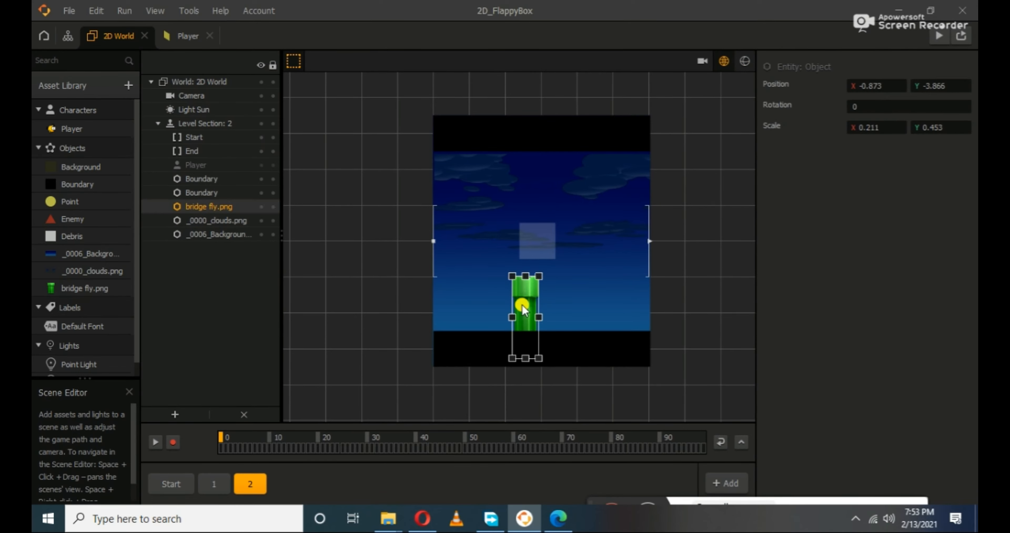
{"action": "key", "text": "ctrl+d"}
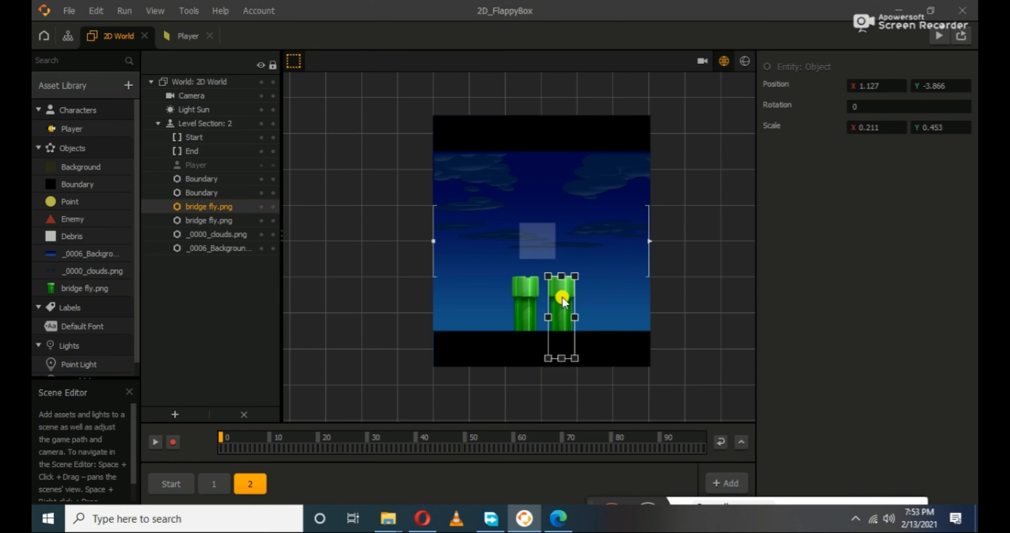
{"action": "left_click_drag", "start_coordinate": [566, 299], "coordinate": [620, 323]}
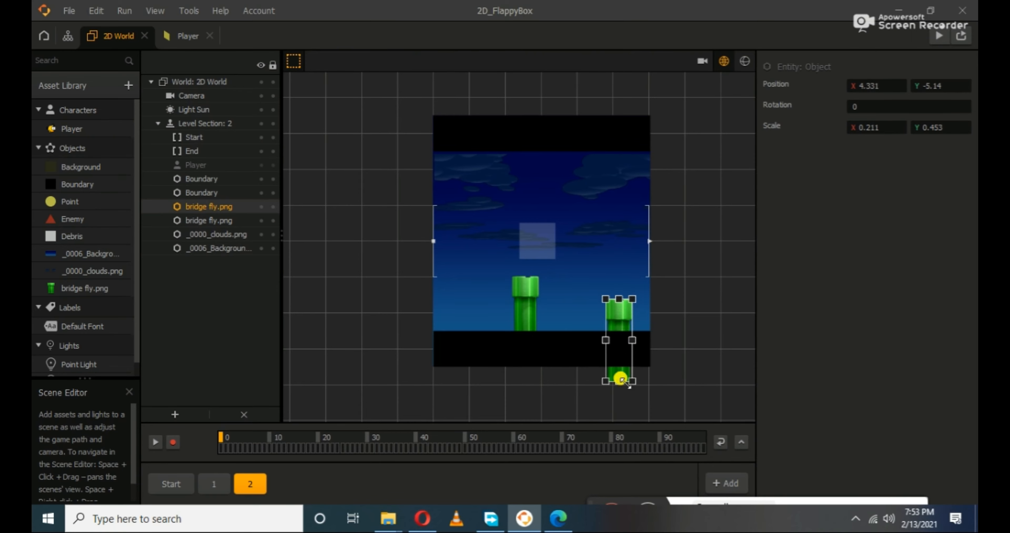
{"action": "left_click_drag", "start_coordinate": [620, 380], "coordinate": [620, 362]}
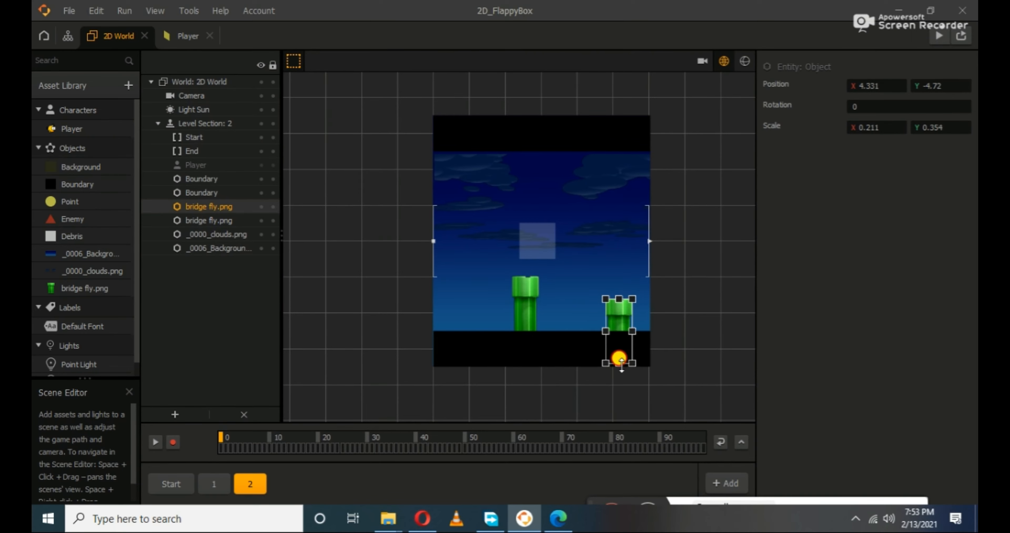
{"action": "left_click", "coordinate": [672, 340]}
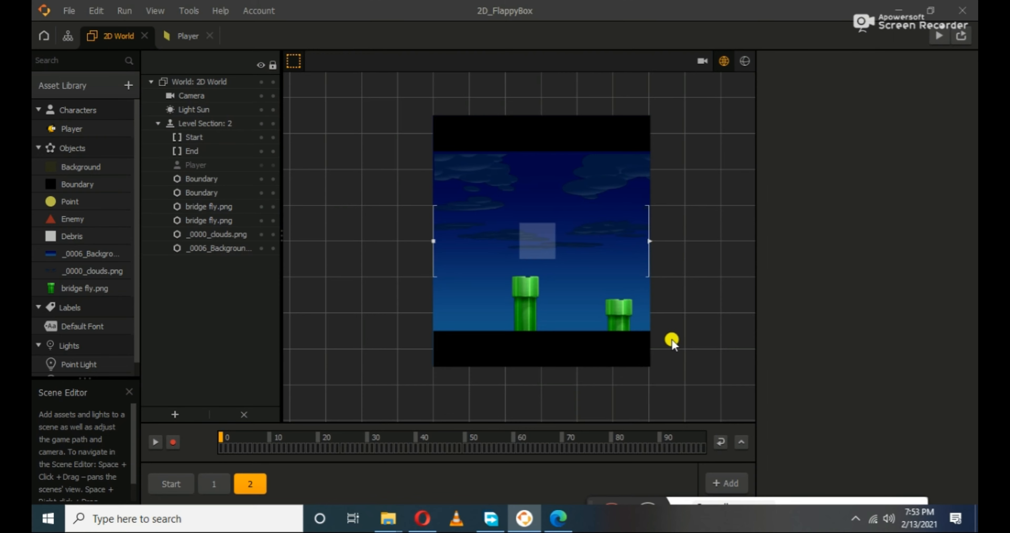
Step: Duplicate the shorter pipe and move the copy up to the upper boundary, at about X 1.791, Y 5.163
{"action": "left_click", "coordinate": [622, 310]}
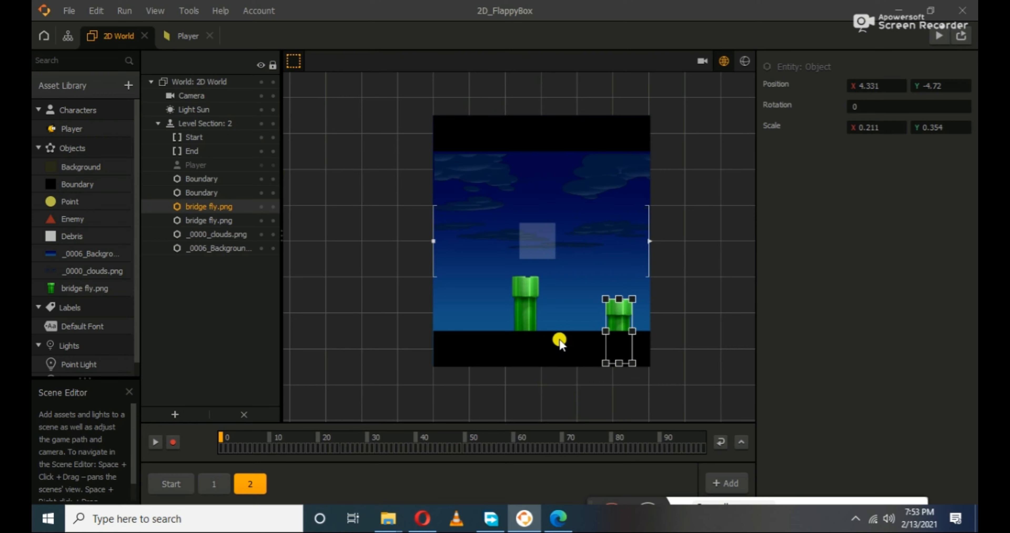
{"action": "key", "text": "ctrl+d"}
{"action": "left_click_drag", "start_coordinate": [579, 329], "coordinate": [575, 144]}
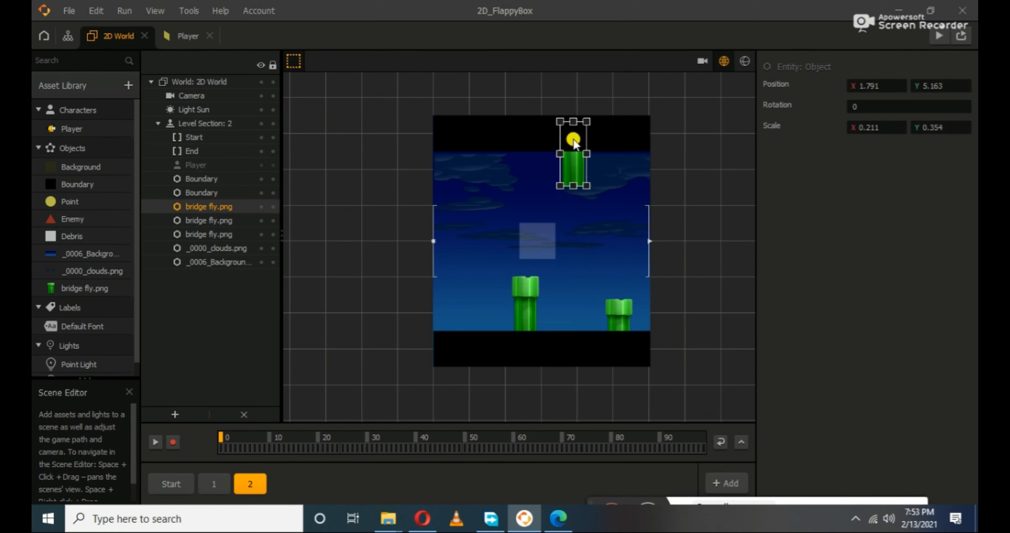
Step: Set the upper pipe's rotation to 180 and hang it from the upper boundary at about X 2.447, Y 4.159
{"action": "left_click", "coordinate": [888, 104]}
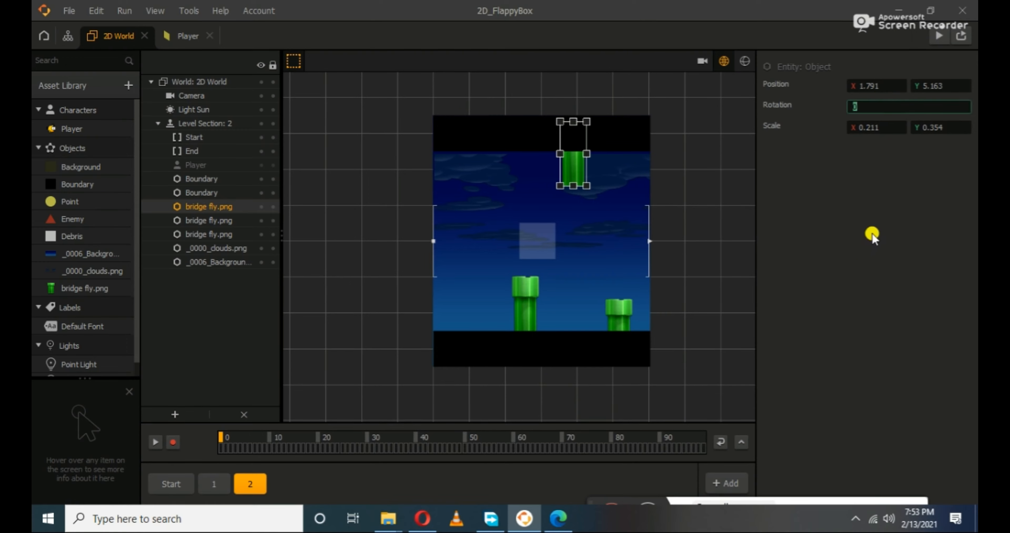
{"action": "type", "text": "90"}
{"action": "key", "text": "Return"}
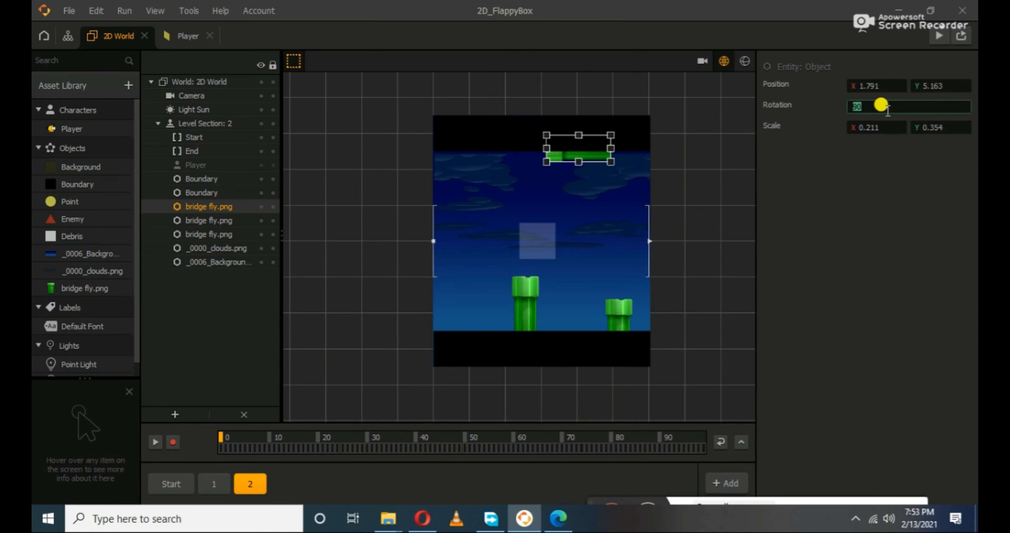
{"action": "type", "text": "270"}
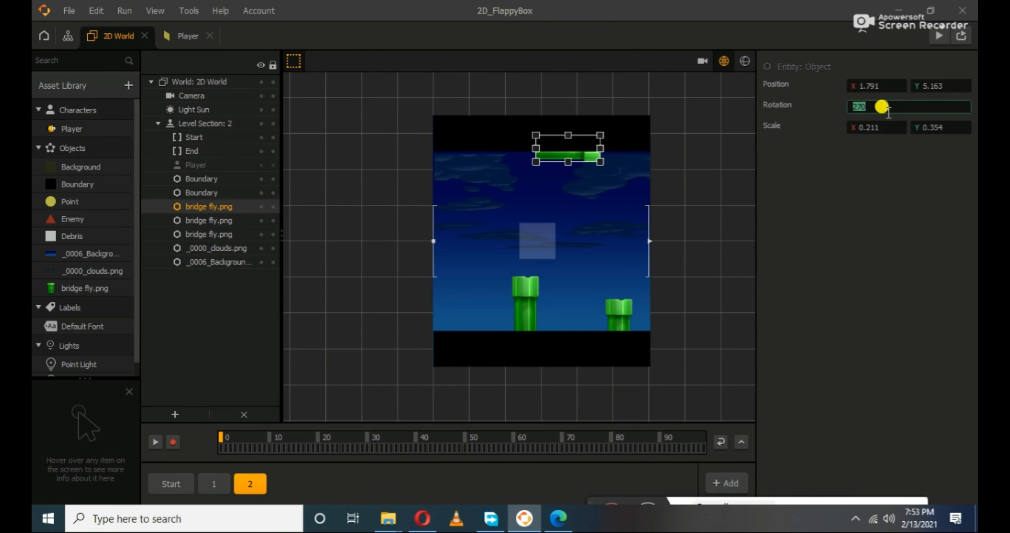
{"action": "type", "text": "180"}
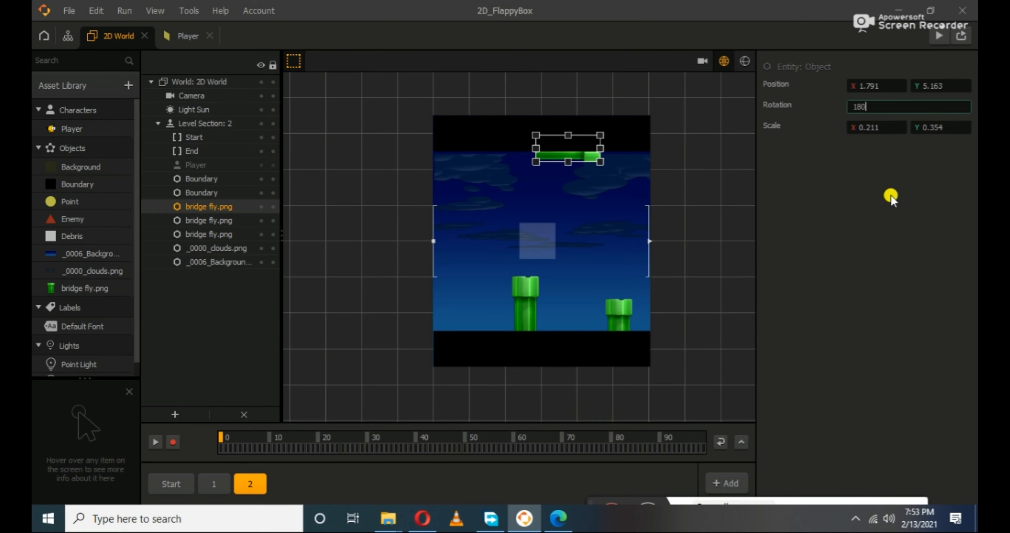
{"action": "key", "text": "Return"}
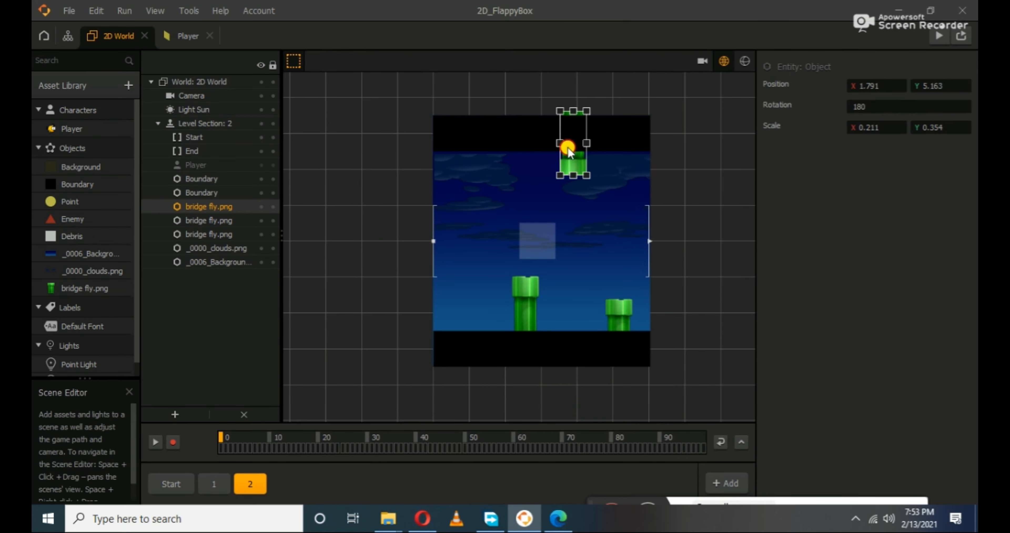
{"action": "left_click_drag", "start_coordinate": [566, 149], "coordinate": [582, 179]}
{"action": "left_click", "coordinate": [567, 89]}
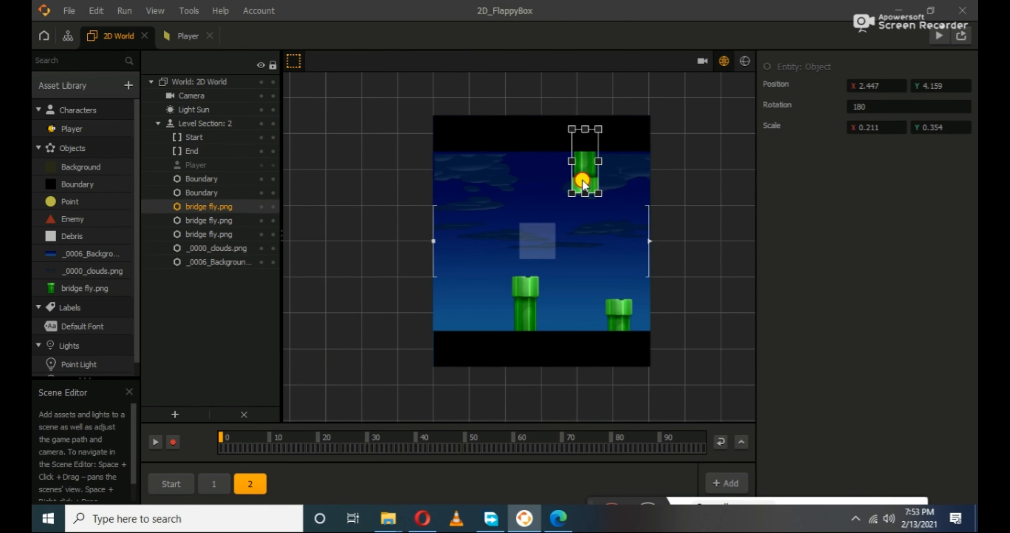
{"action": "left_click", "coordinate": [708, 215]}
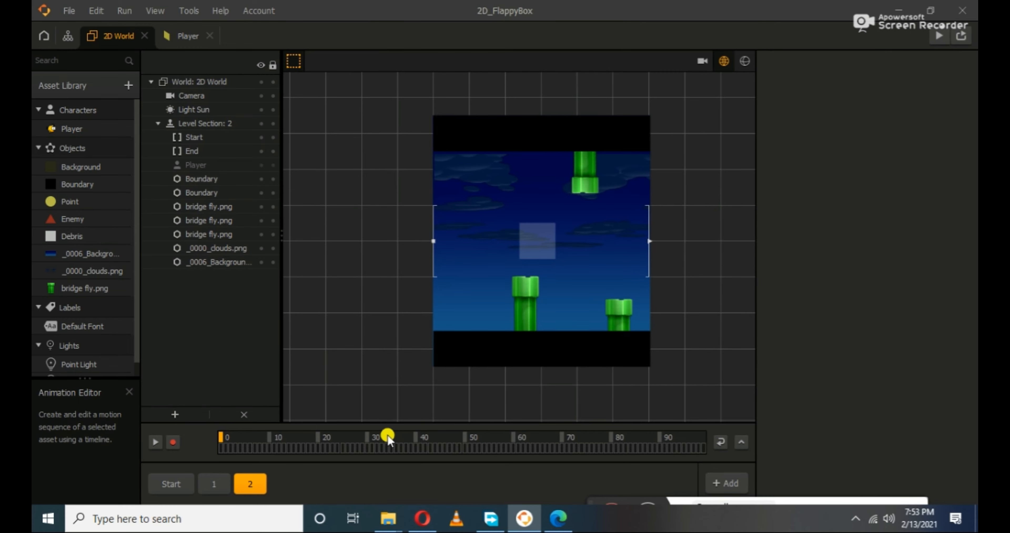
Step: Copy the tall lower pipe and the upper pipe from level section 2 into level section 1
{"action": "left_click", "coordinate": [213, 484]}
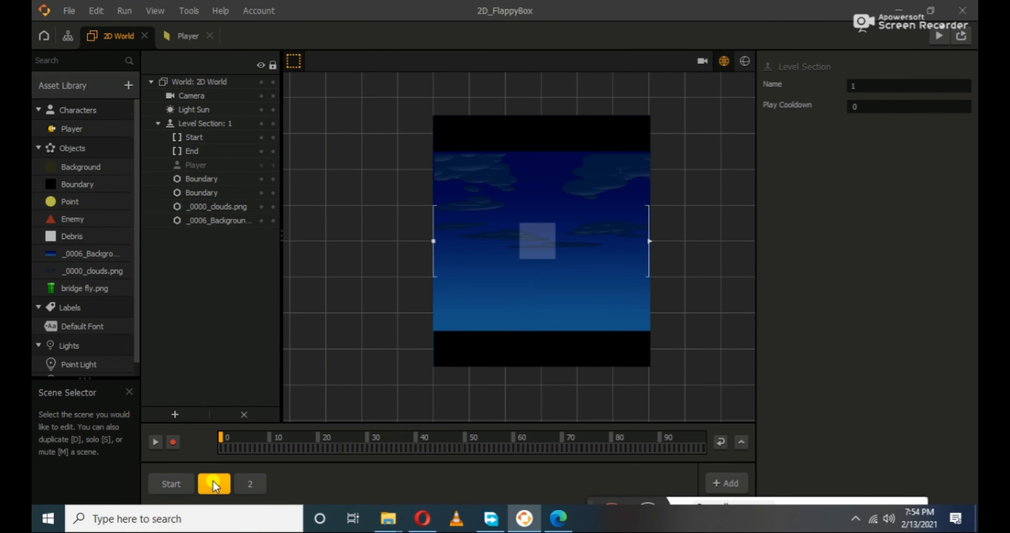
{"action": "left_click", "coordinate": [247, 485]}
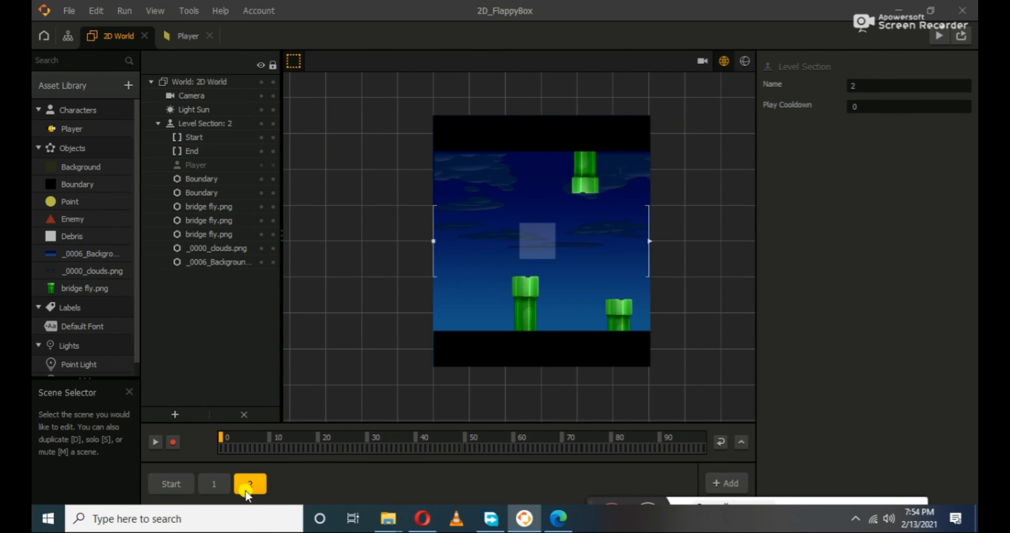
{"action": "left_click", "coordinate": [533, 308]}
{"action": "left_click", "coordinate": [575, 182], "text": "shift"}
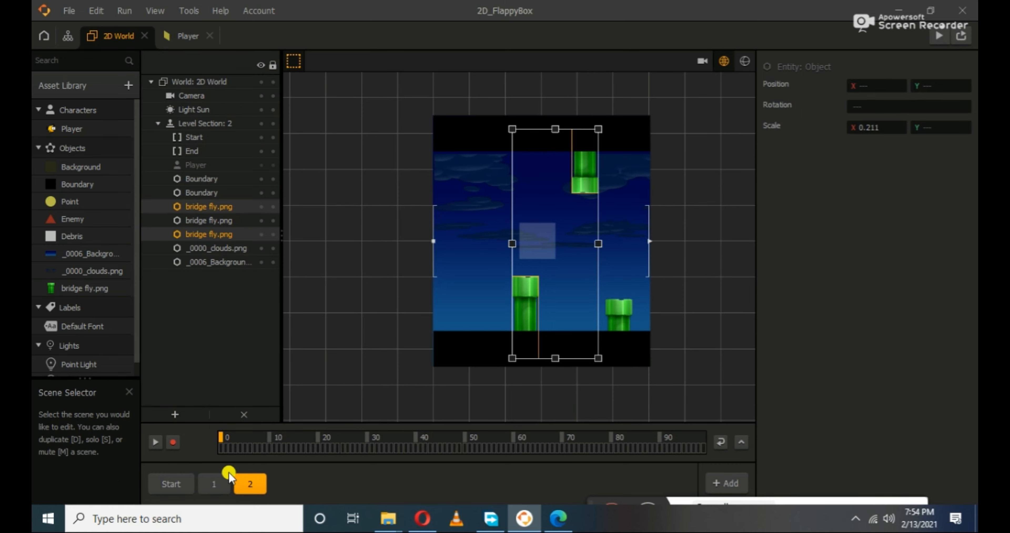
{"action": "left_click", "coordinate": [214, 485]}
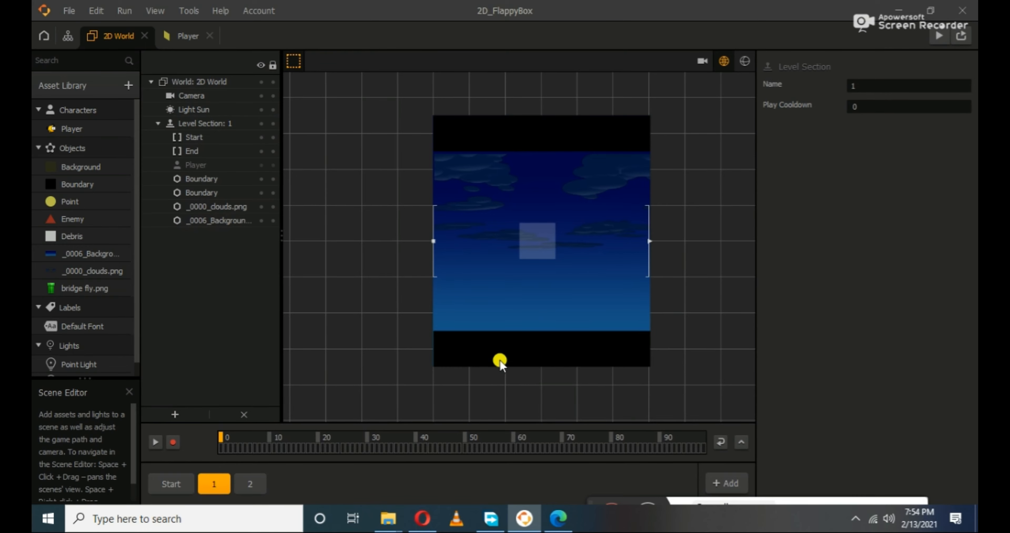
{"action": "key", "text": "ctrl+v"}
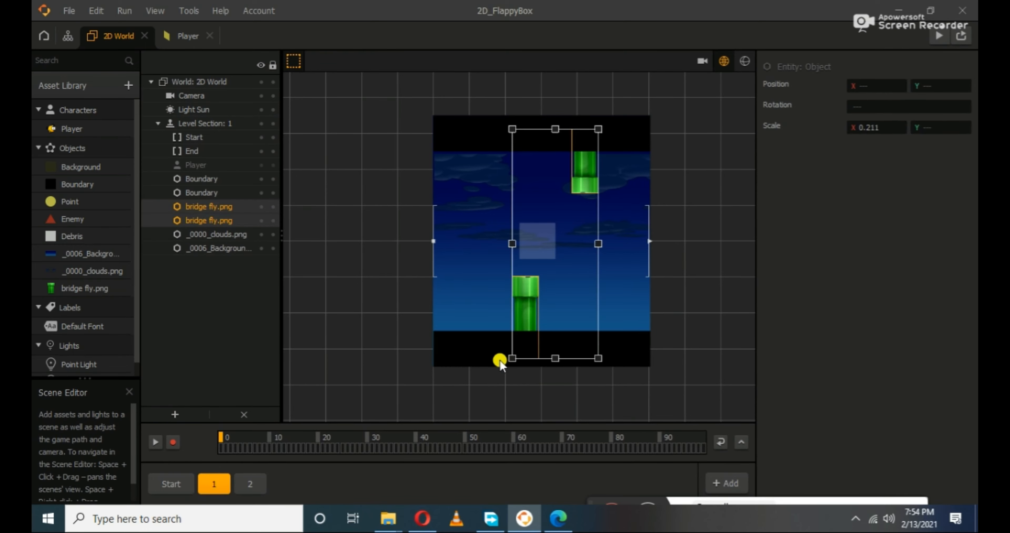
{"action": "left_click", "coordinate": [693, 124]}
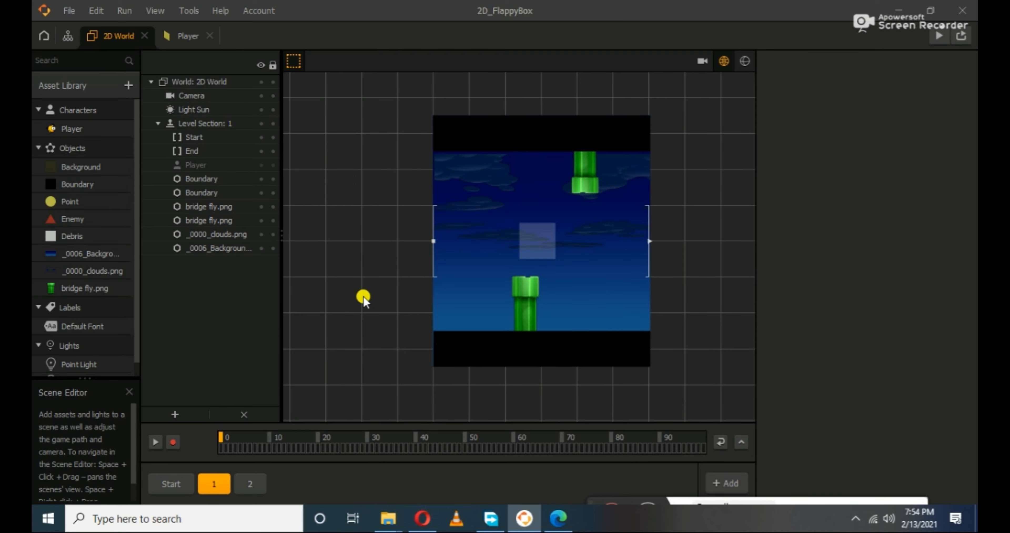
Step: Set the bridge fly.png object's collision group to Enemy and its physics to Static
{"action": "left_click", "coordinate": [92, 289]}
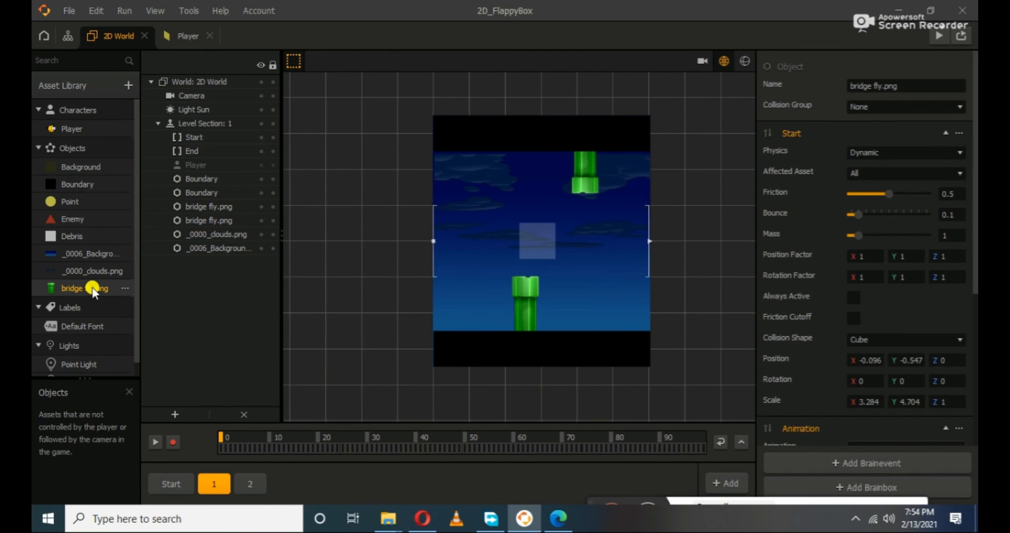
{"action": "left_click", "coordinate": [869, 110]}
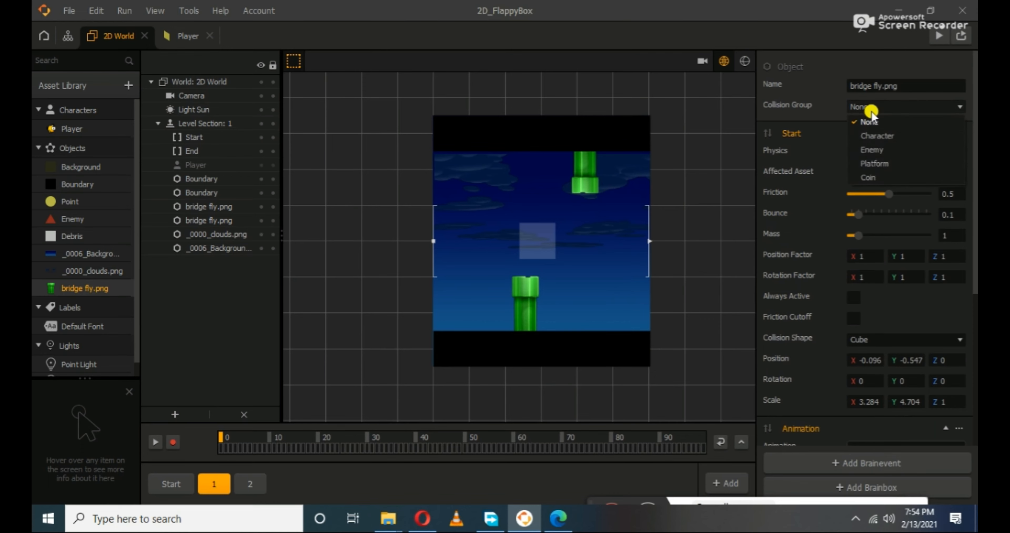
{"action": "left_click", "coordinate": [866, 151]}
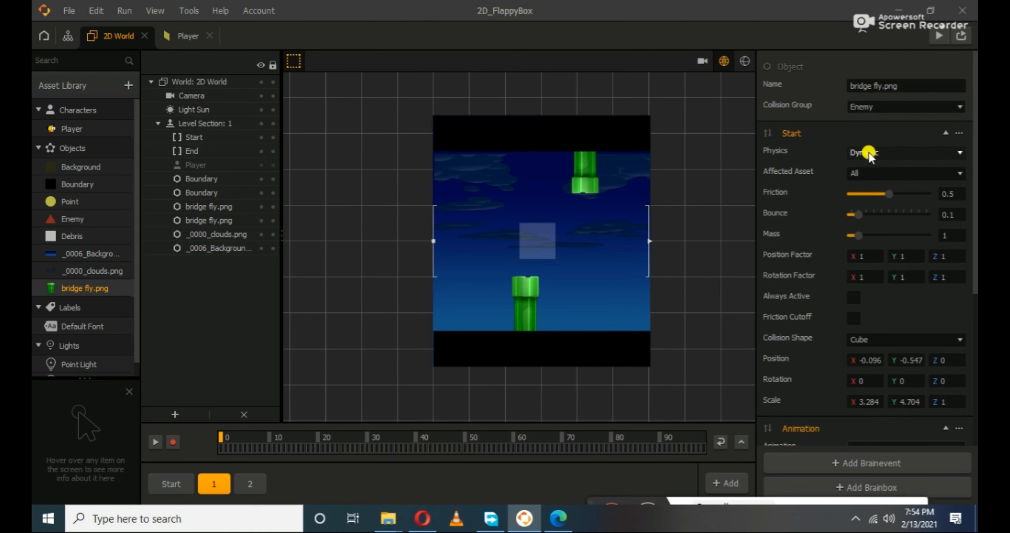
{"action": "left_click", "coordinate": [867, 153]}
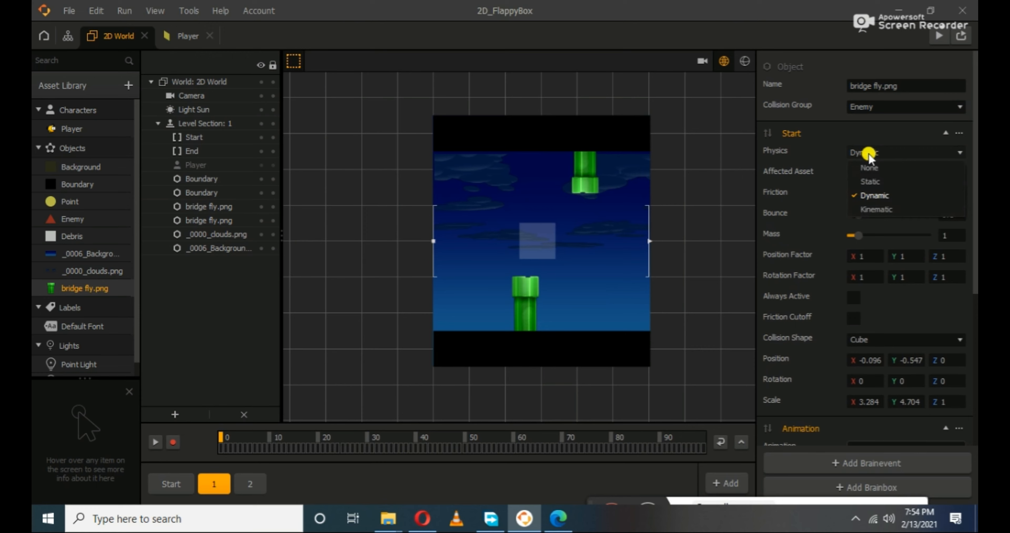
{"action": "left_click", "coordinate": [876, 181]}
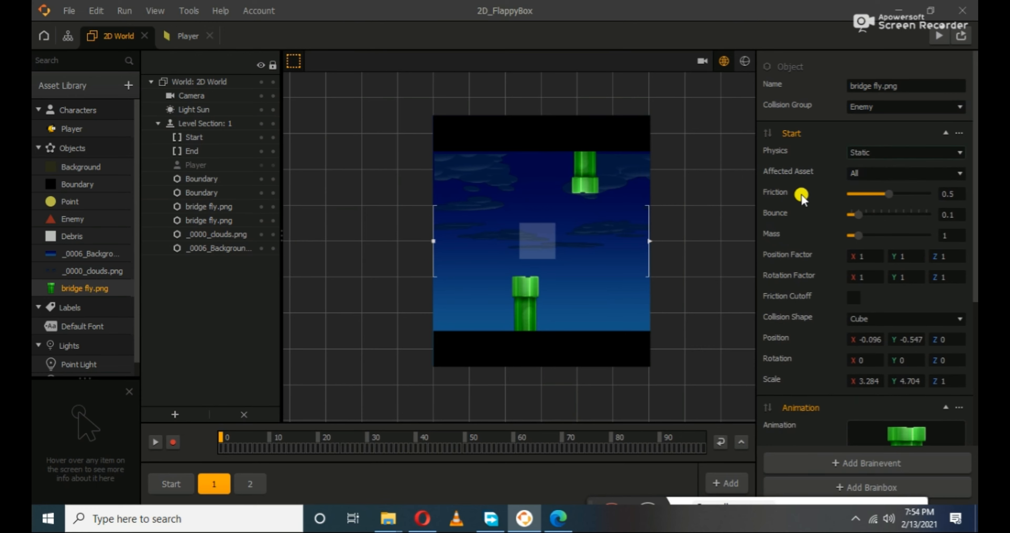
{"action": "scroll", "coordinate": [789, 274], "scroll_direction": "down", "scroll_amount": 5}
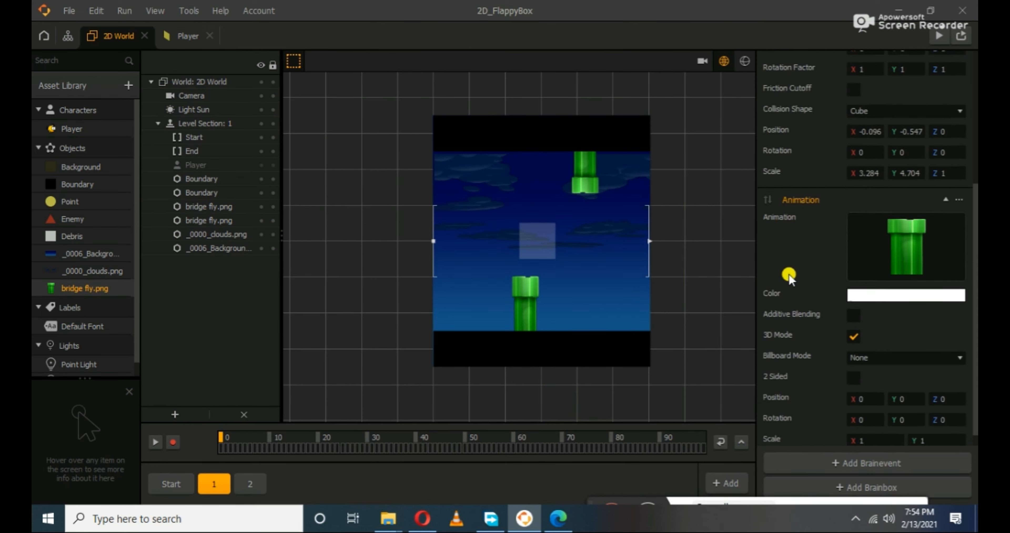
{"action": "scroll", "coordinate": [787, 271], "scroll_direction": "up", "scroll_amount": 5}
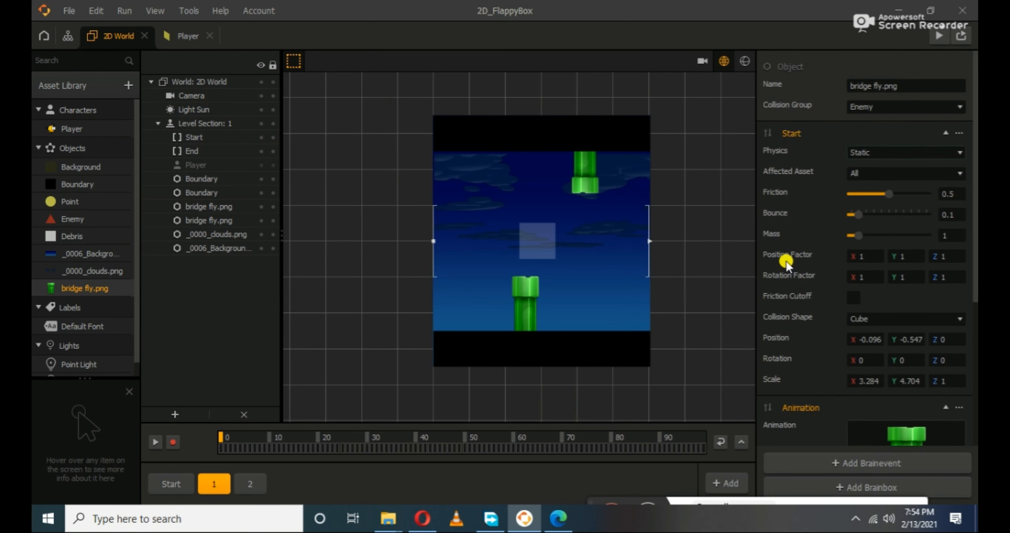
Step: Set the physics of the _0000_clouds.png and _0006_Background.png objects to None
{"action": "left_click", "coordinate": [106, 274]}
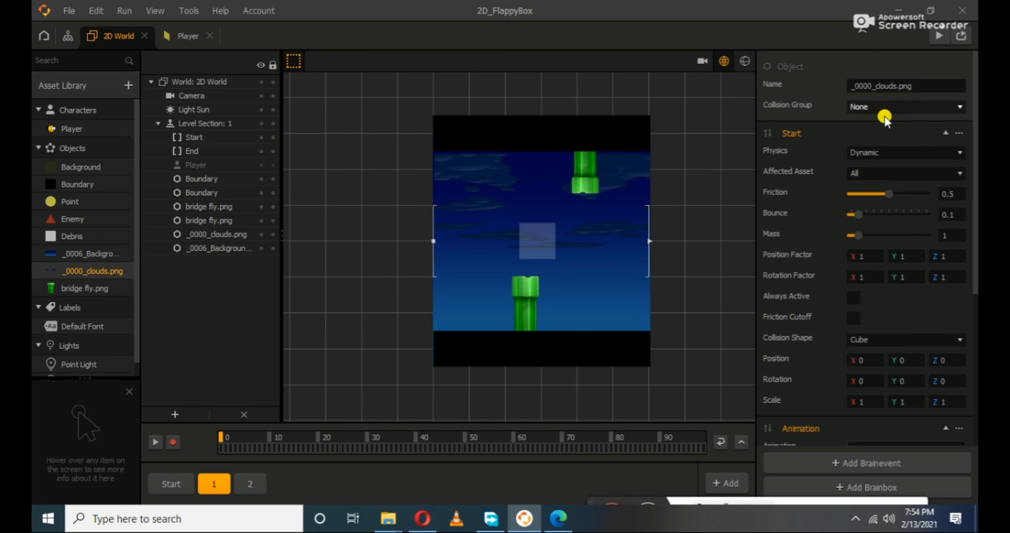
{"action": "left_click", "coordinate": [884, 152]}
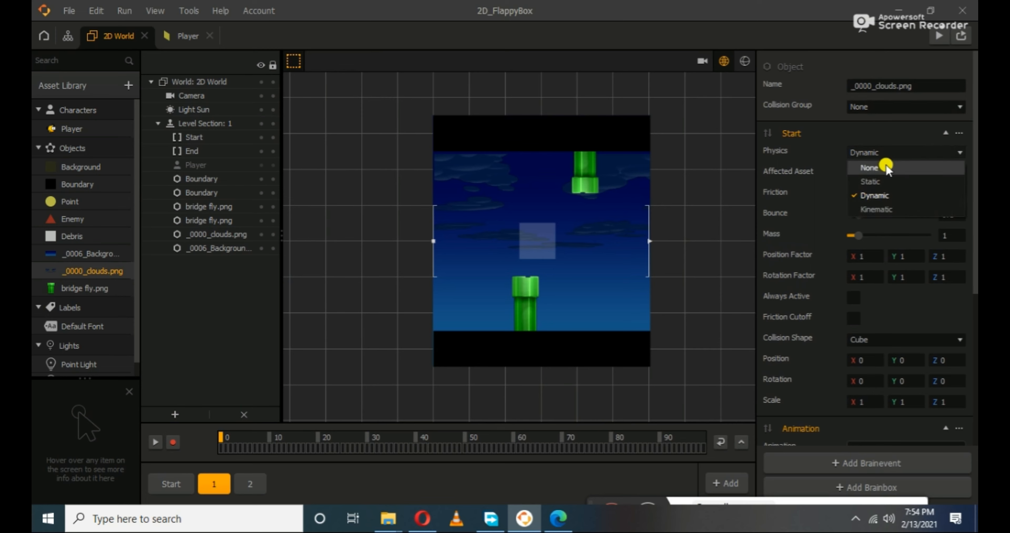
{"action": "left_click", "coordinate": [885, 168]}
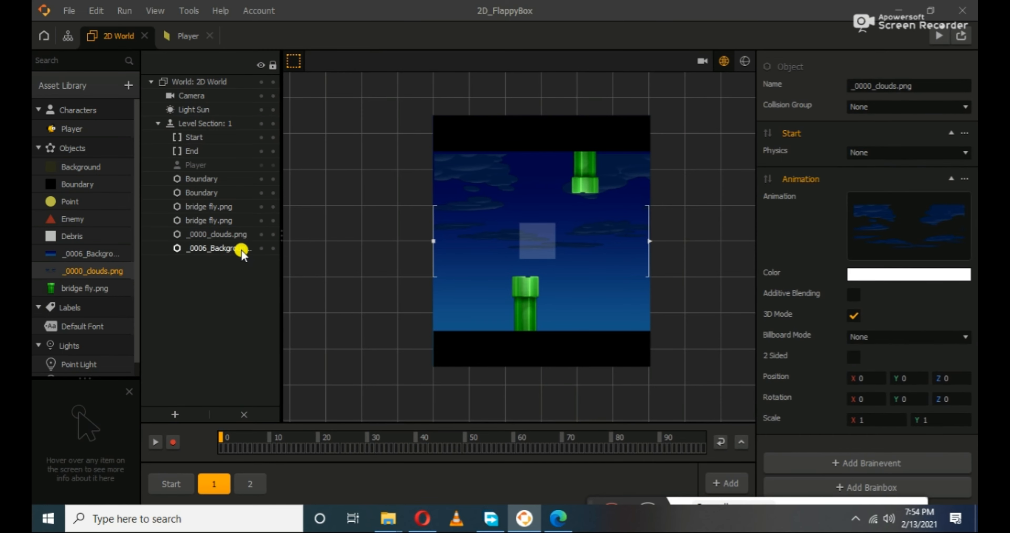
{"action": "left_click", "coordinate": [71, 253]}
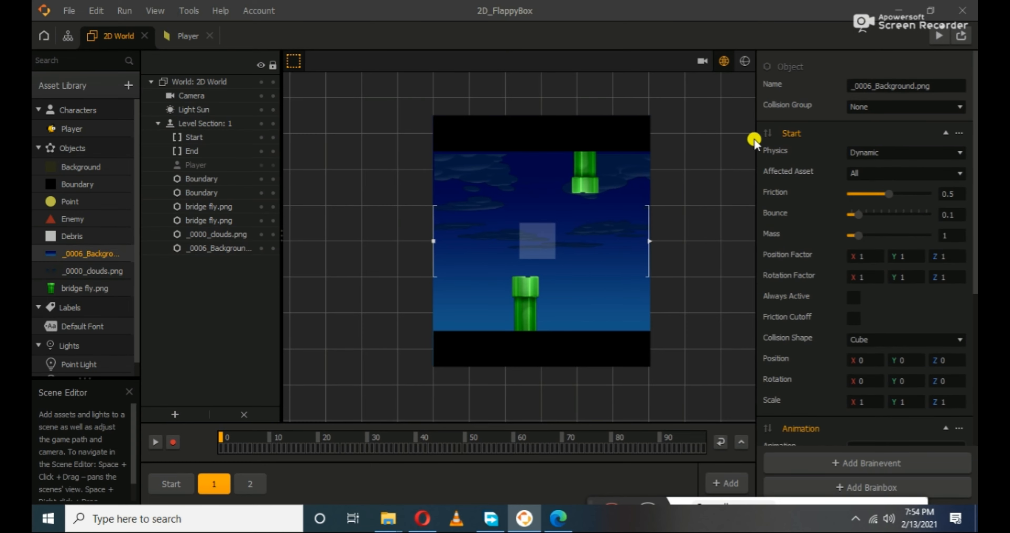
{"action": "left_click", "coordinate": [872, 149]}
{"action": "left_click", "coordinate": [863, 172]}
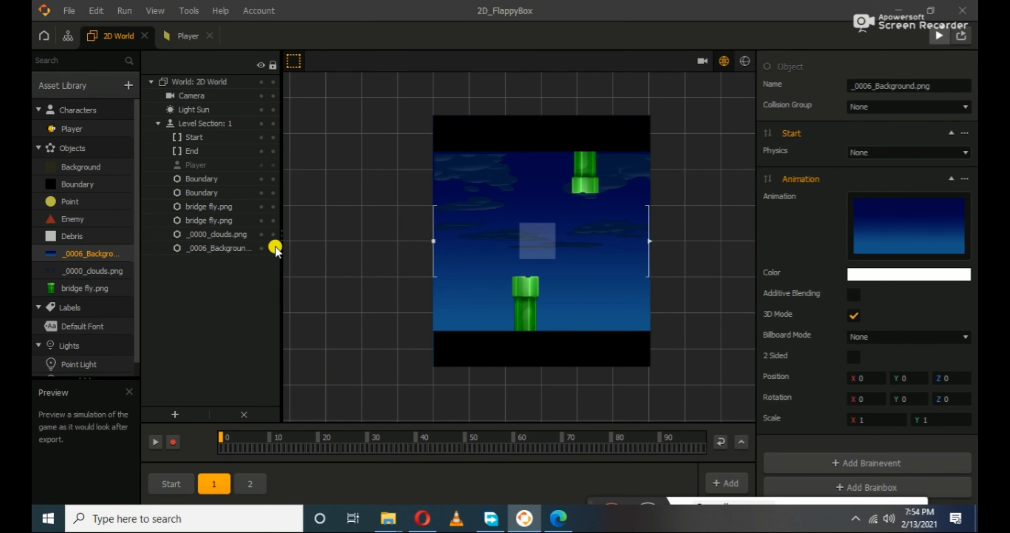
Step: Play the game in the preview, steering the bird between the pipes until it ends, and close the preview
{"action": "left_click", "coordinate": [315, 235]}
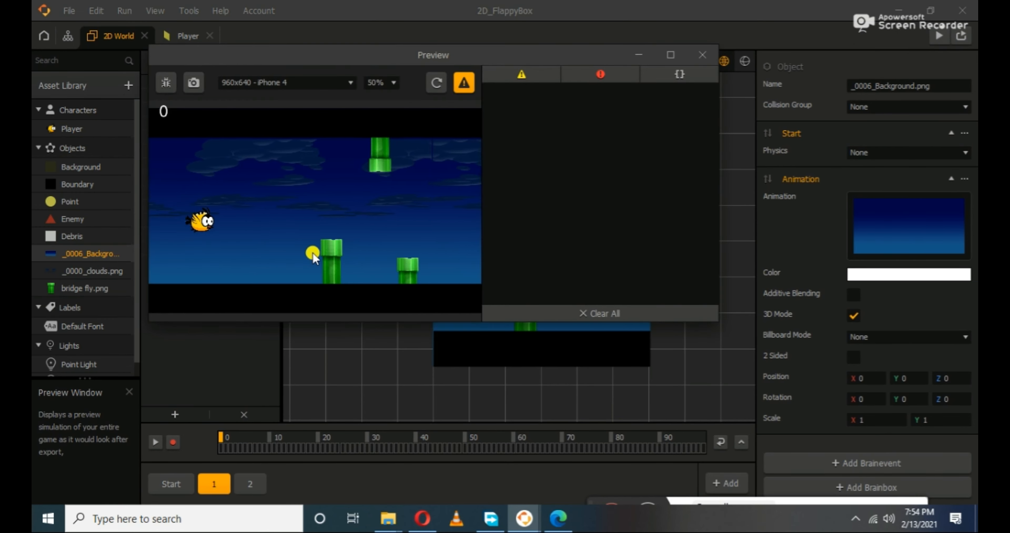
{"action": "left_click", "coordinate": [312, 253]}
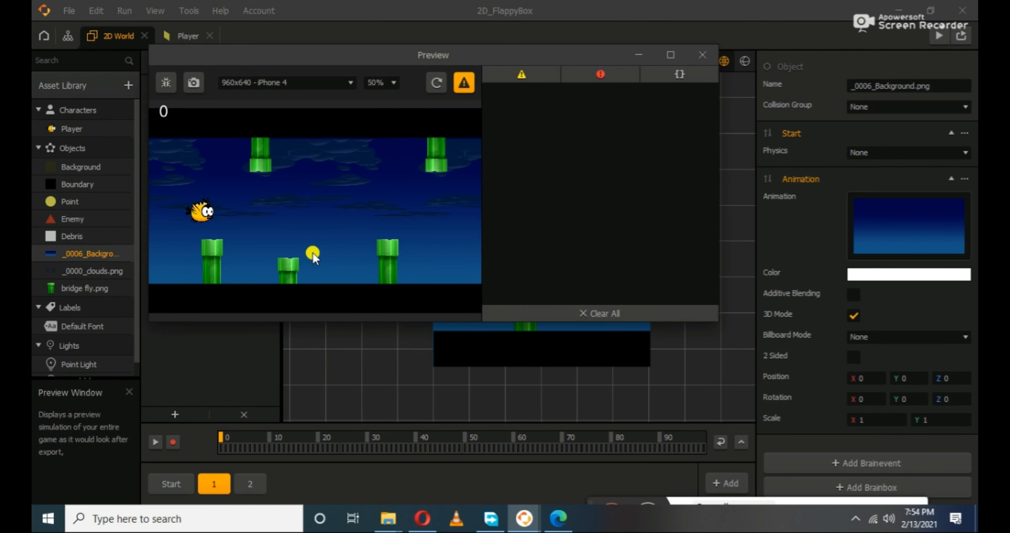
{"action": "left_click", "coordinate": [312, 253]}
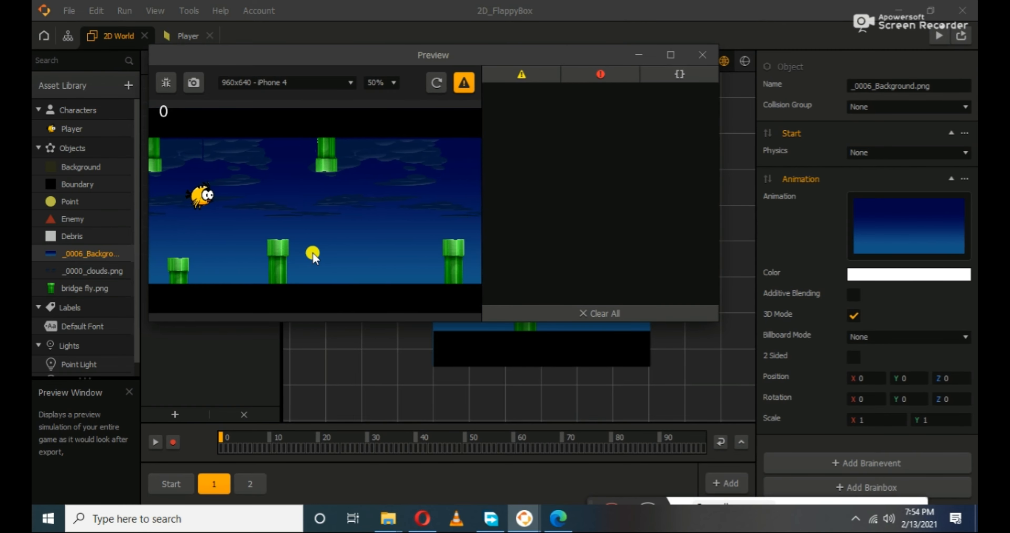
{"action": "left_click", "coordinate": [313, 253]}
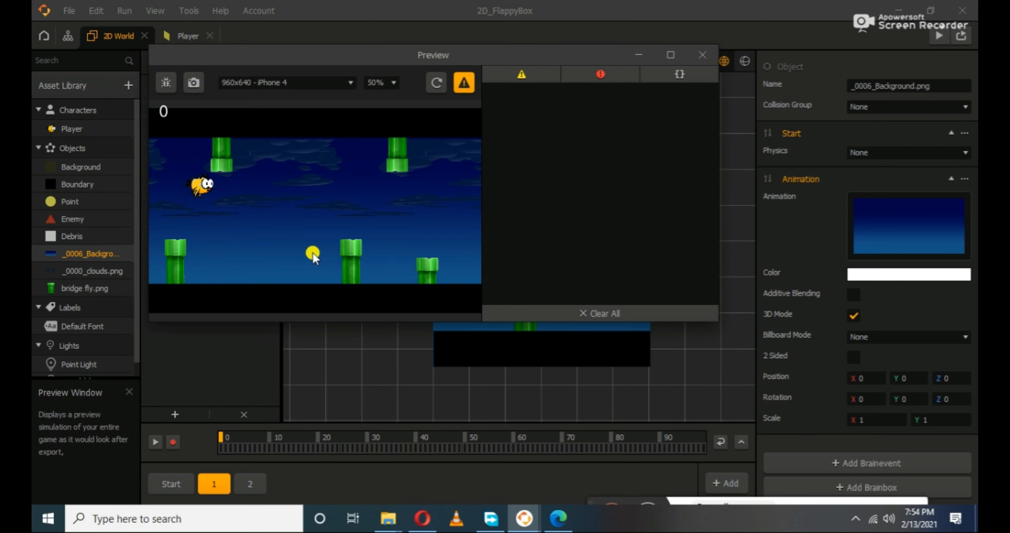
{"action": "left_click", "coordinate": [313, 253]}
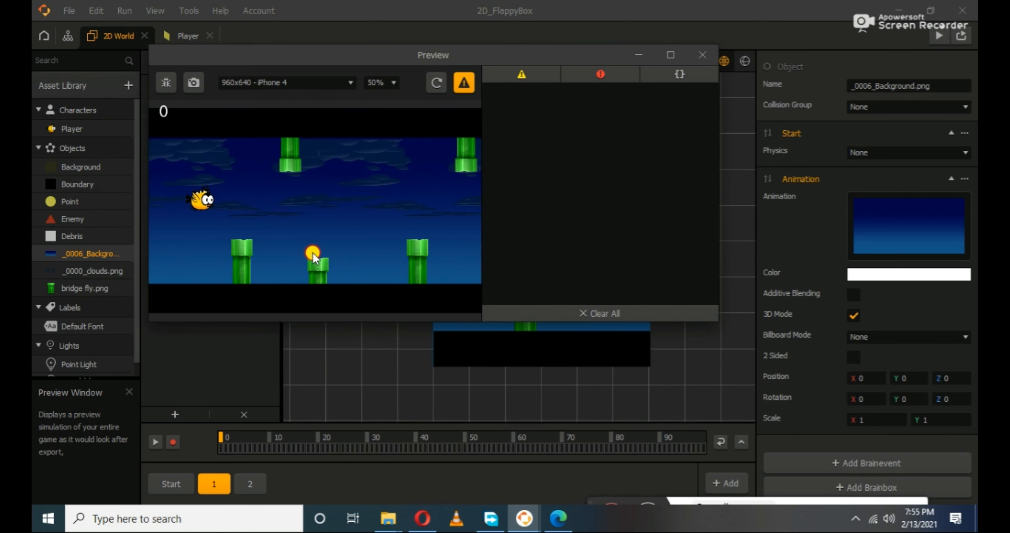
{"action": "left_click", "coordinate": [312, 253]}
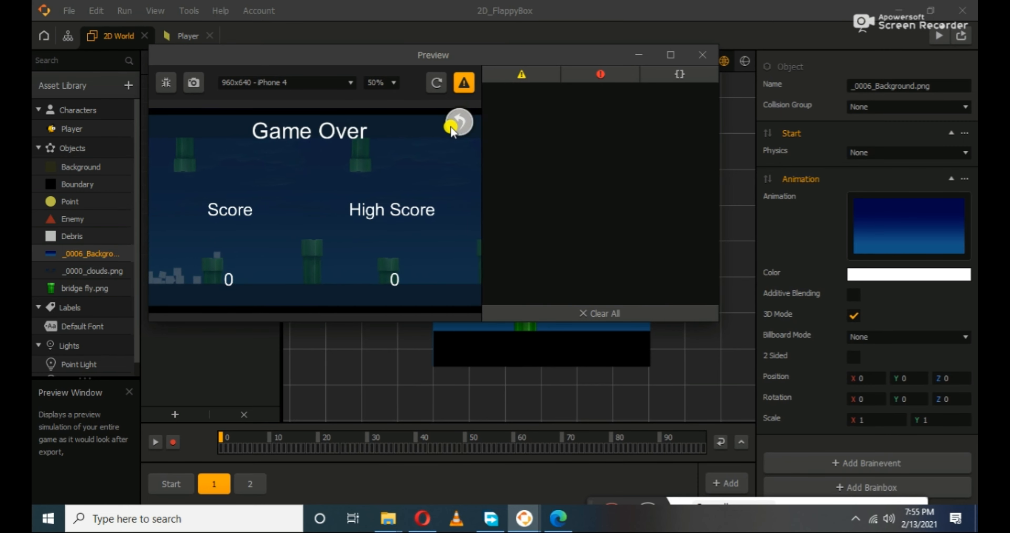
{"action": "left_click", "coordinate": [702, 54]}
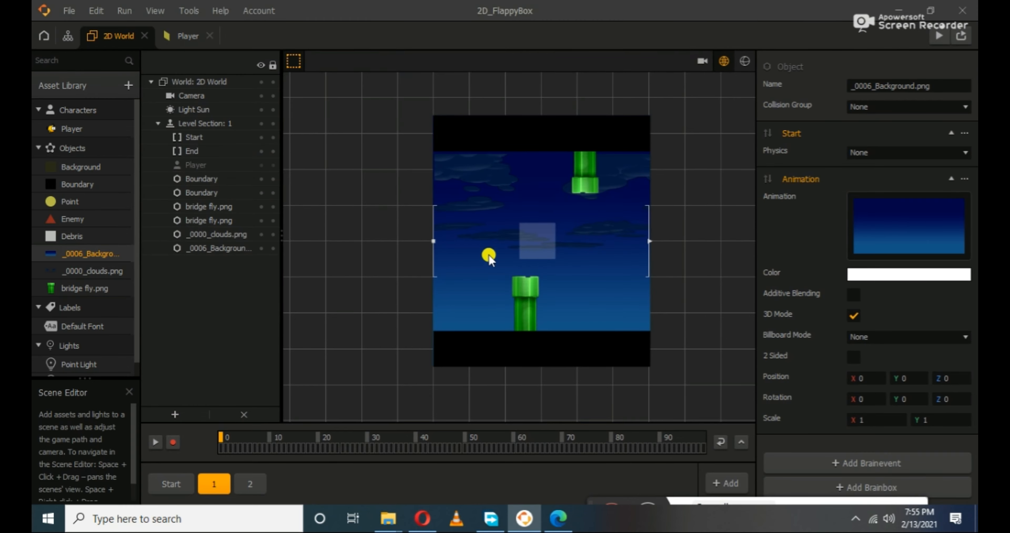
Step: Enlarge both pipes in level section 1, scaling the lower one to about X 0.261, Y 0.453
{"action": "left_click", "coordinate": [525, 293]}
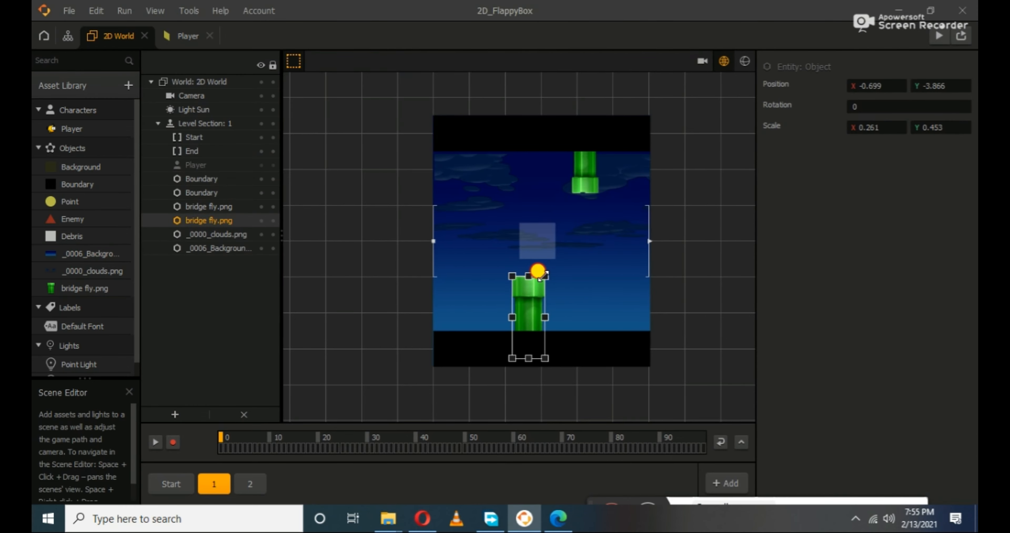
{"action": "left_click", "coordinate": [580, 176]}
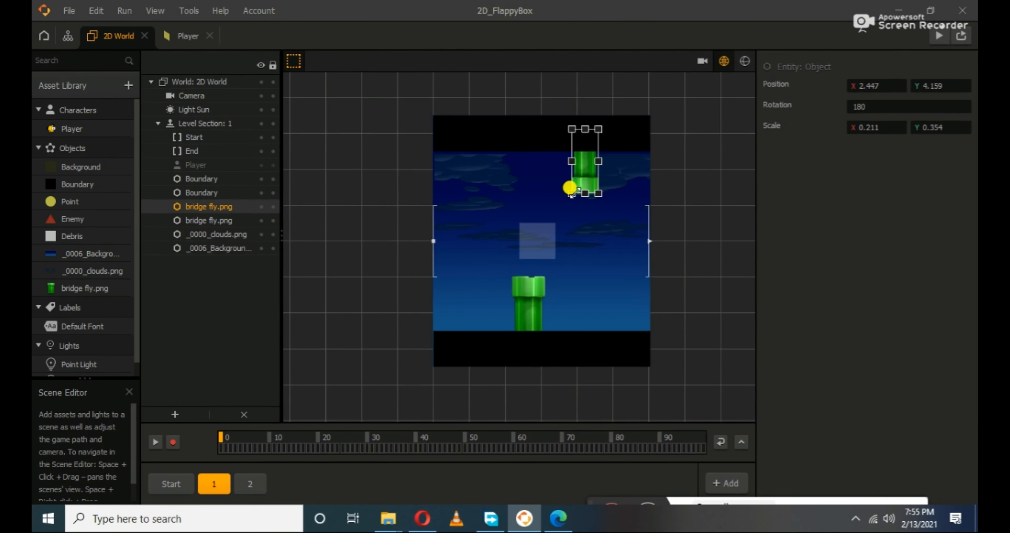
{"action": "left_click_drag", "start_coordinate": [567, 192], "coordinate": [561, 197]}
Step: Widen the tall lower pipe in level section 2 to a scale of about X 0.3, Y 0.465
{"action": "left_click", "coordinate": [250, 483]}
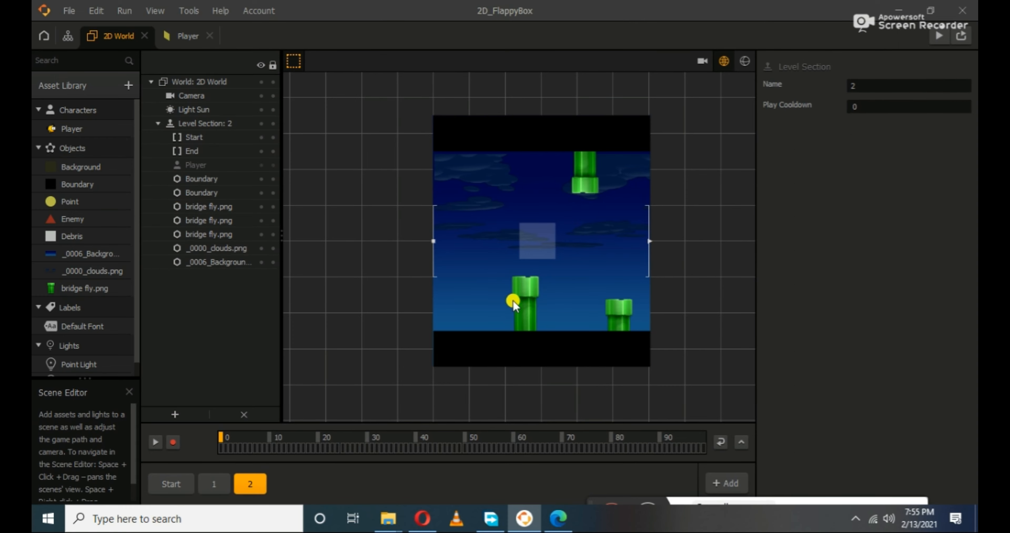
{"action": "left_click", "coordinate": [519, 298]}
{"action": "left_click_drag", "start_coordinate": [512, 276], "coordinate": [501, 273]}
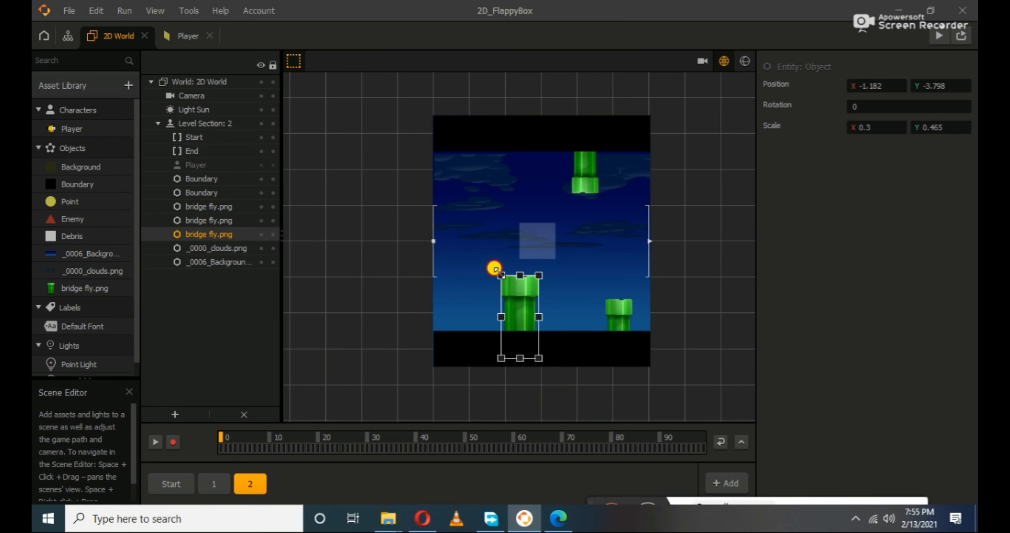
Step: Enlarge section 2's upper pipe slightly and widen its short lower pipe to a scale of about X 0.289, Y 0.358
{"action": "left_click", "coordinate": [585, 189]}
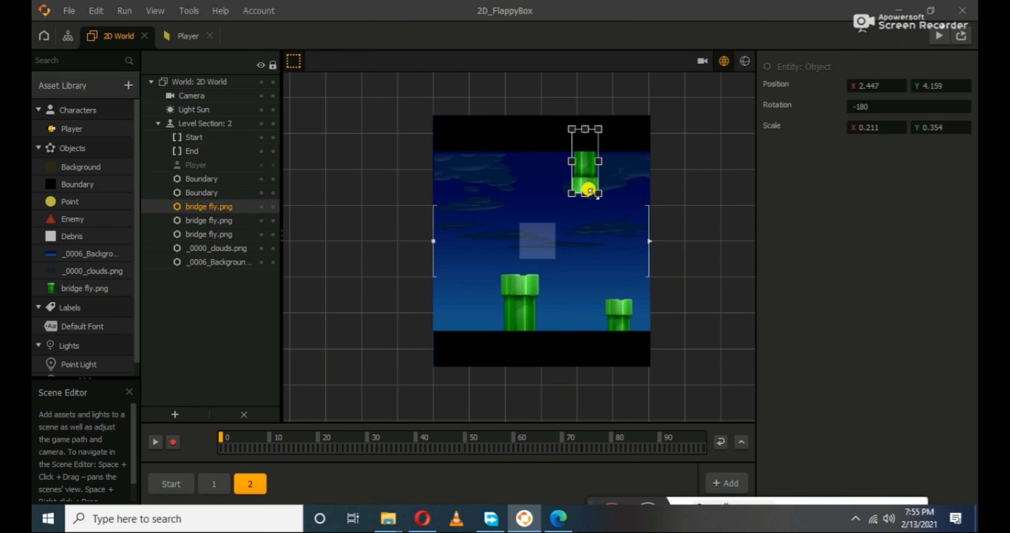
{"action": "left_click_drag", "start_coordinate": [598, 193], "coordinate": [605, 198]}
{"action": "left_click", "coordinate": [624, 309]}
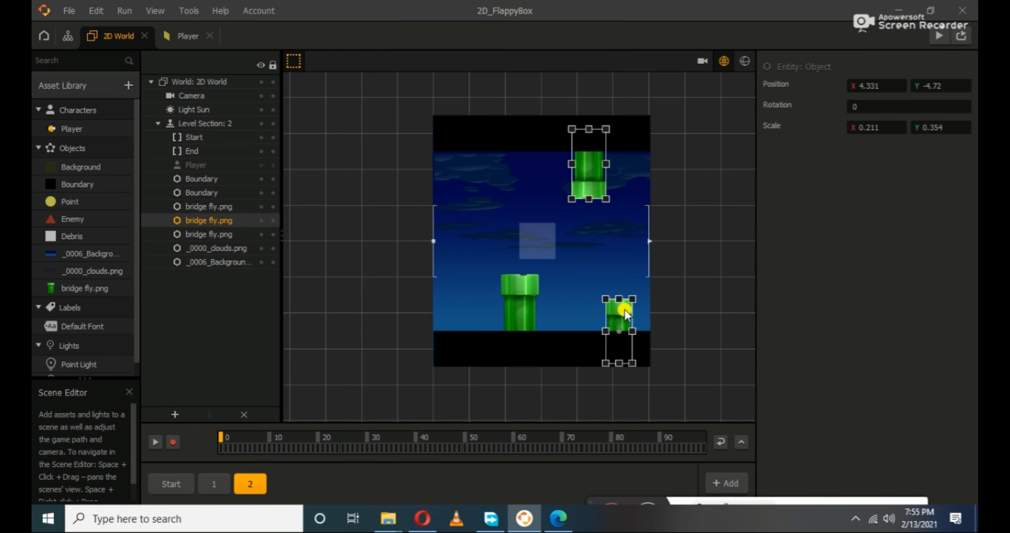
{"action": "left_click_drag", "start_coordinate": [605, 298], "coordinate": [592, 297]}
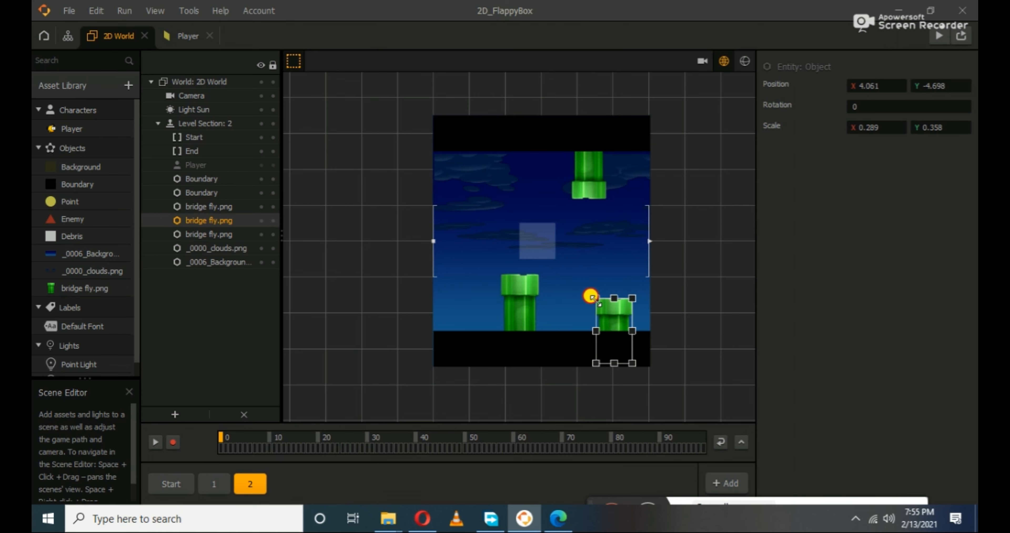